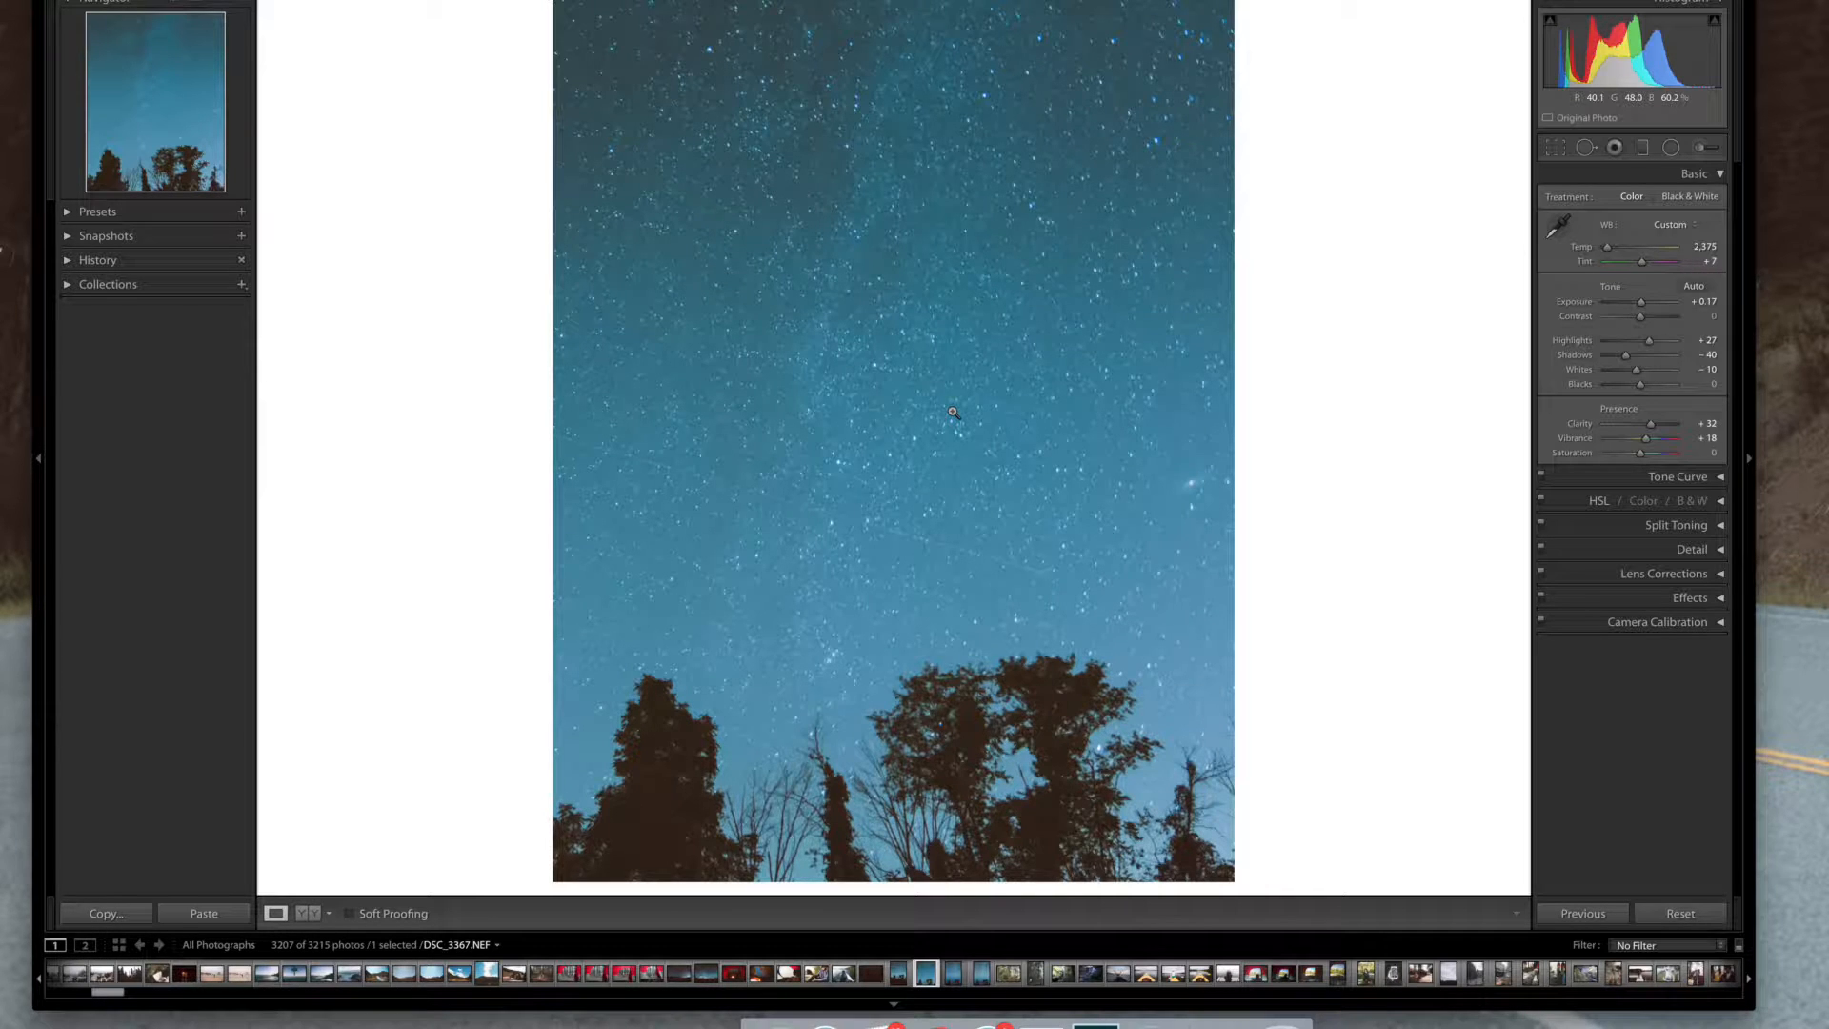
# Reset the night-sky photo's develop settings and cycle the info overlay to review its capture details
pyautogui.click(1704, 916)
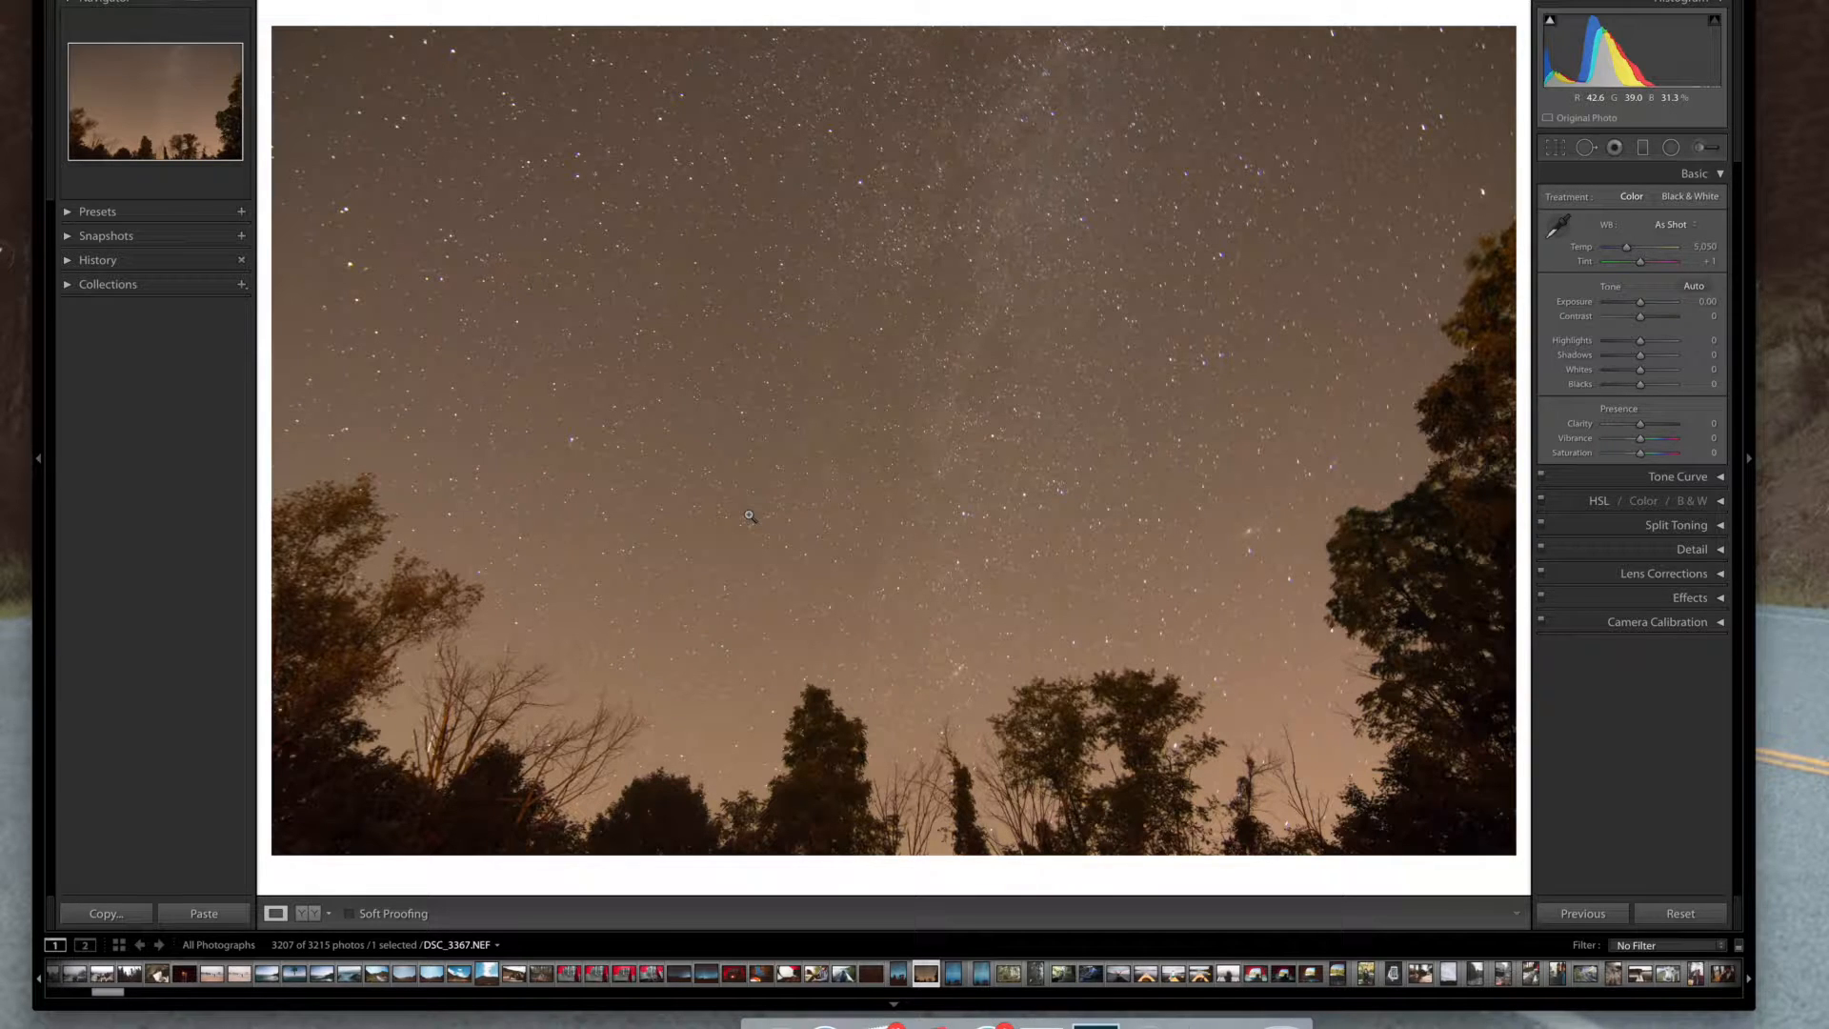
pyautogui.press('i')
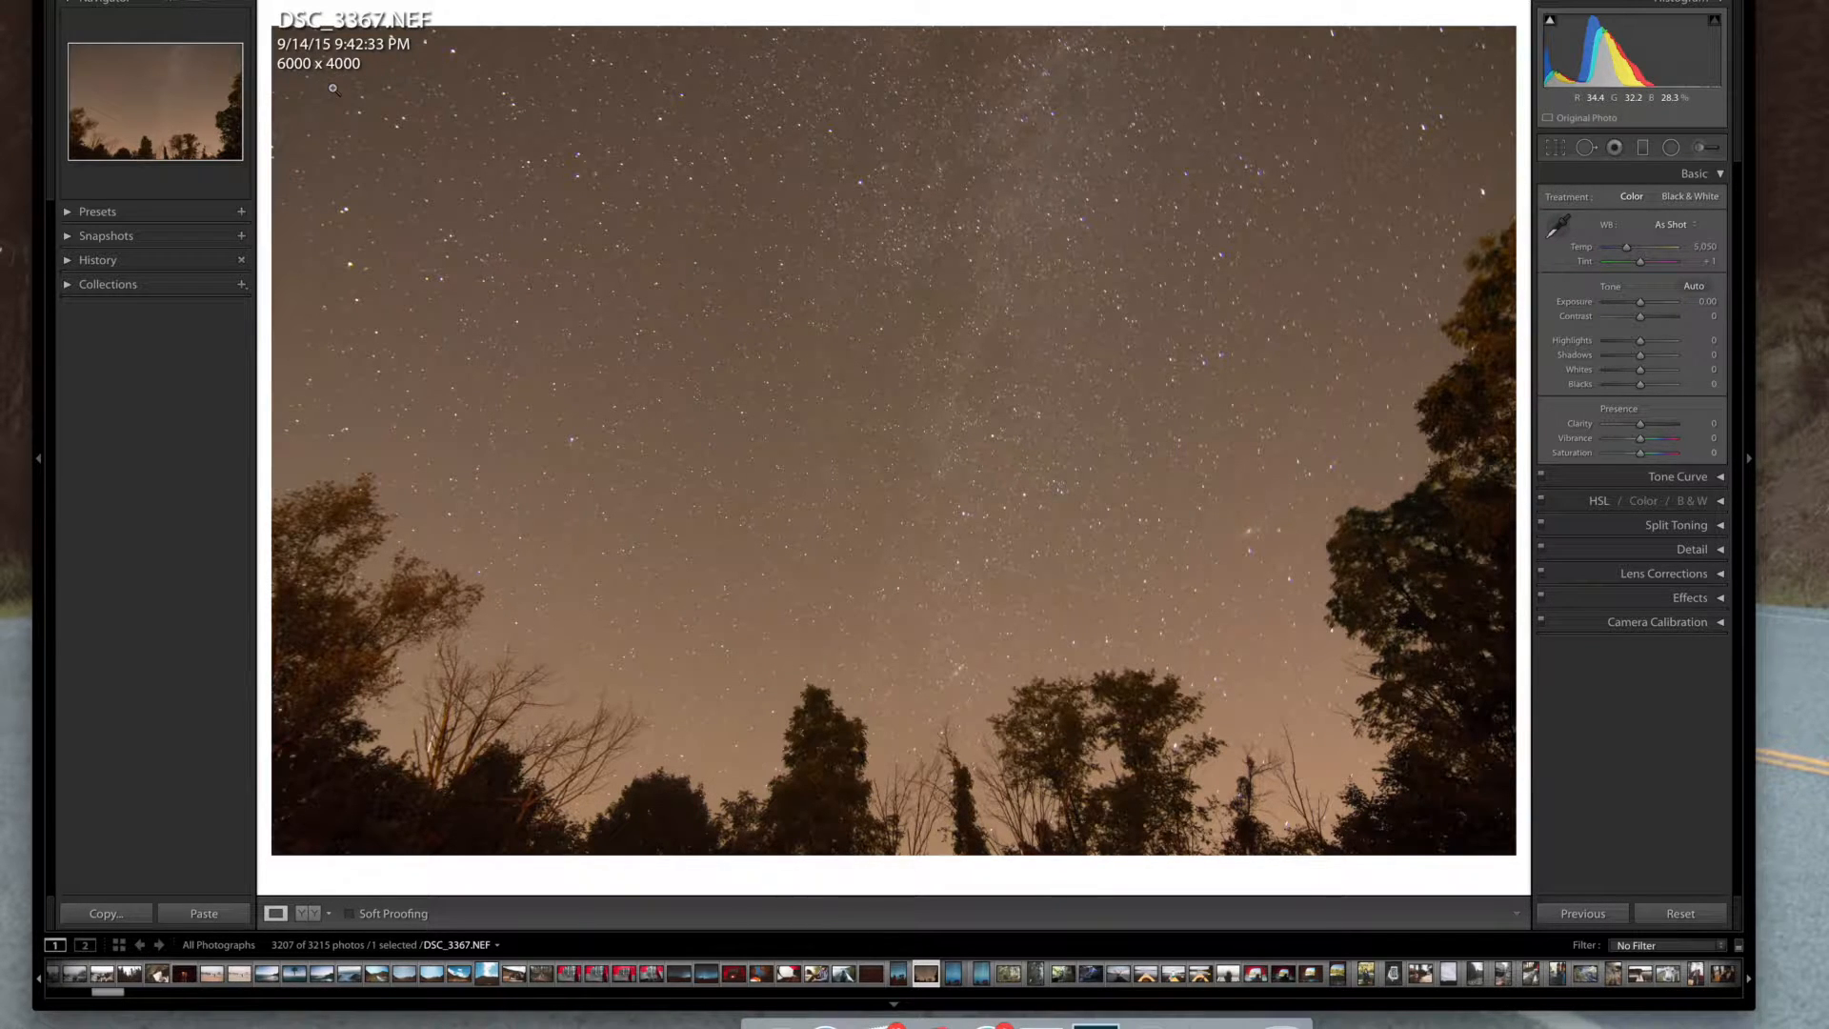
pyautogui.press('i')
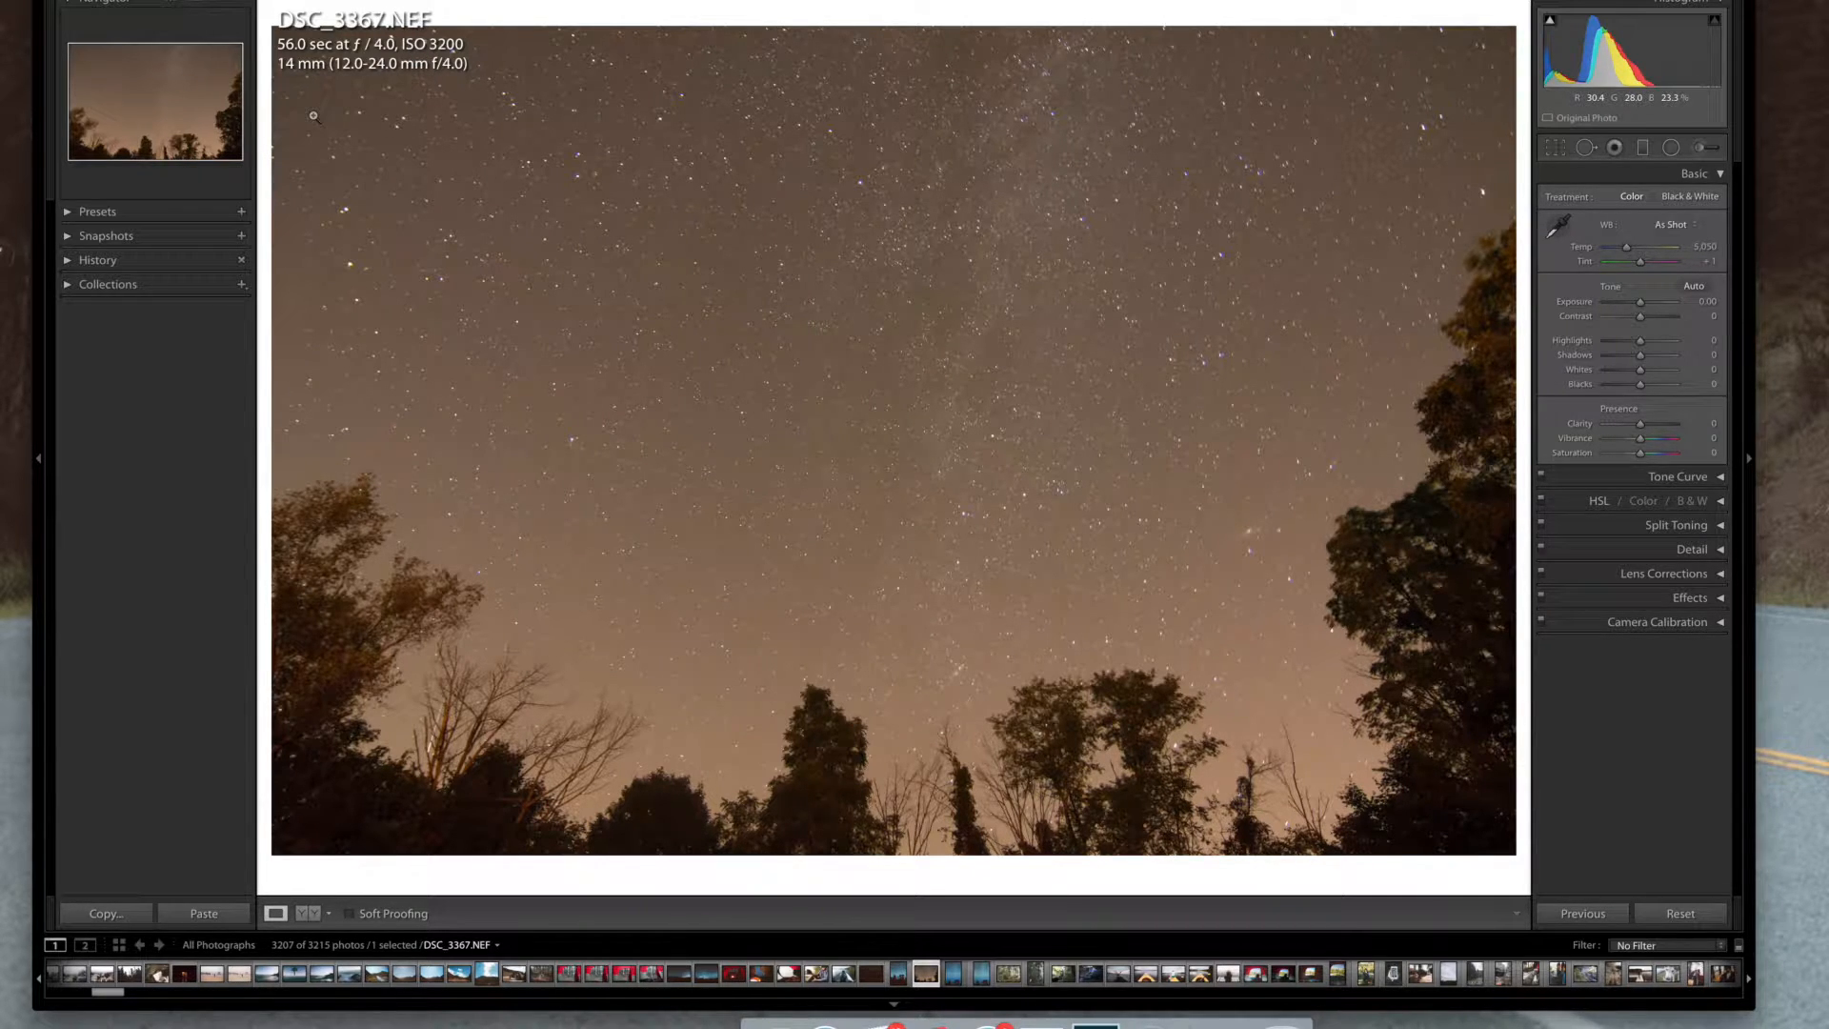
pyautogui.press('i')
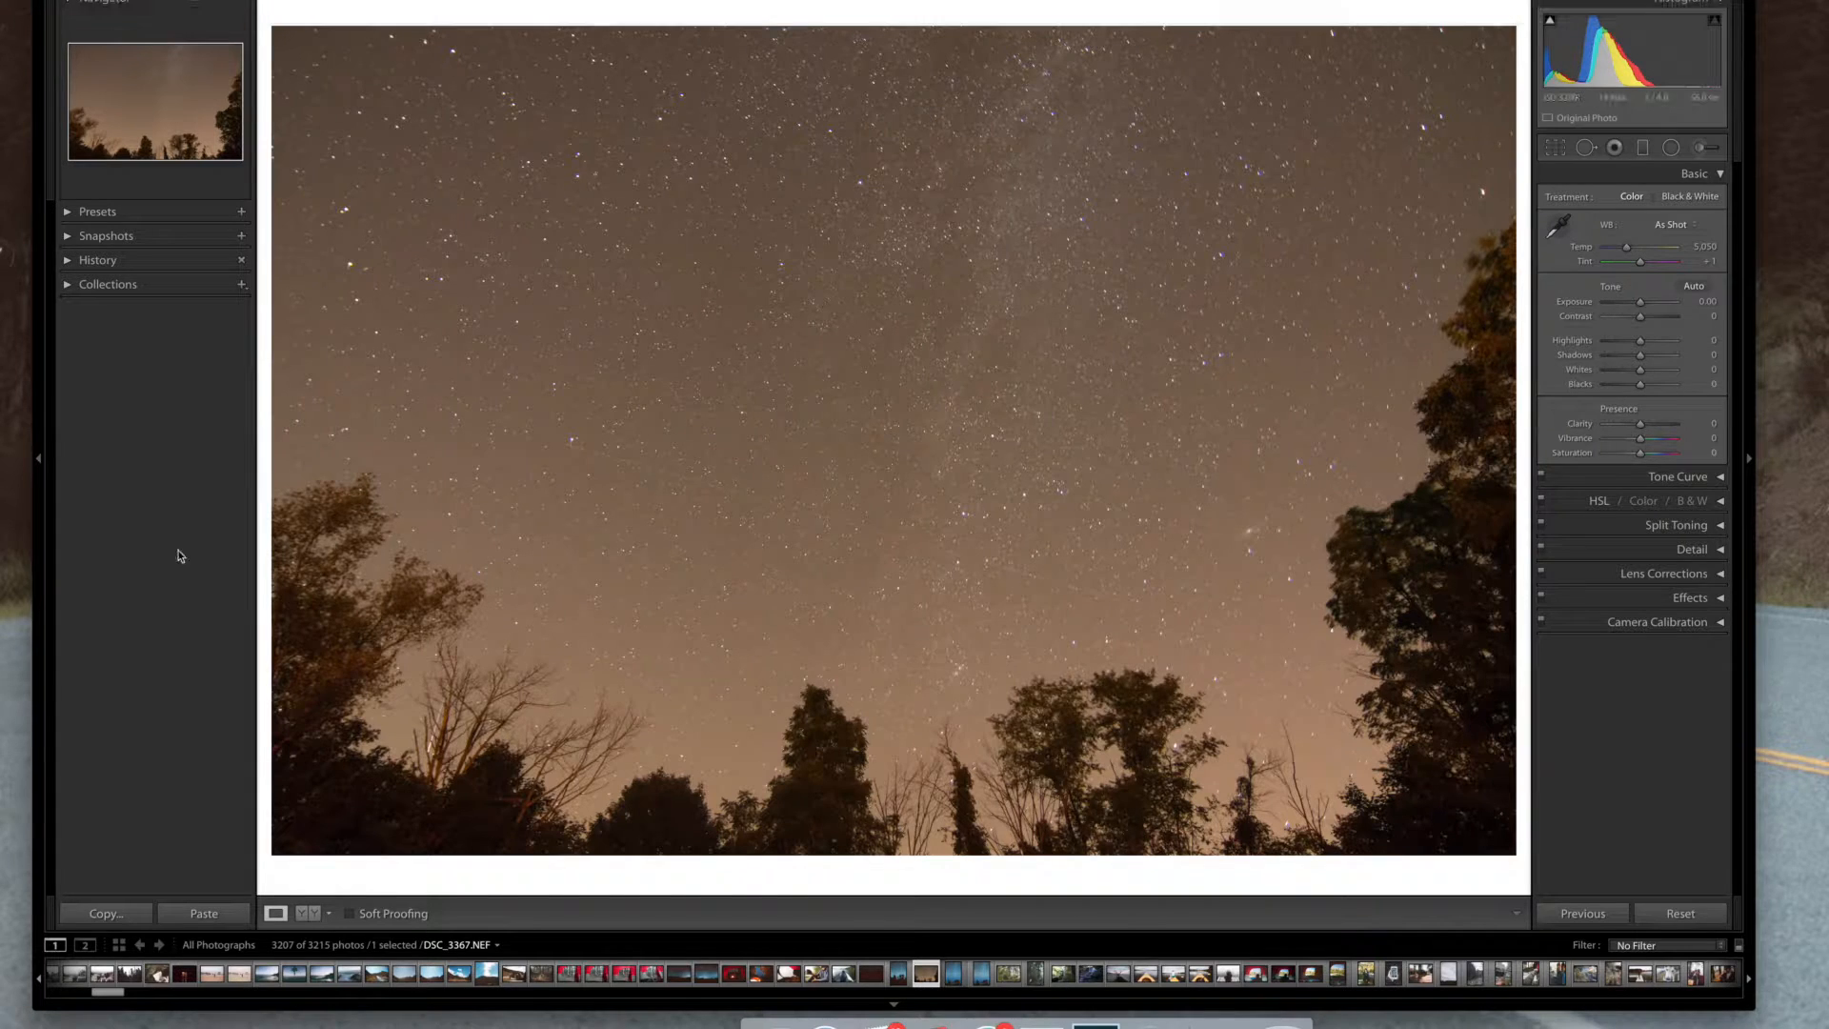
# Crop the photo to a vertical frame centred on the Milky Way above the trees
pyautogui.click(37, 462)
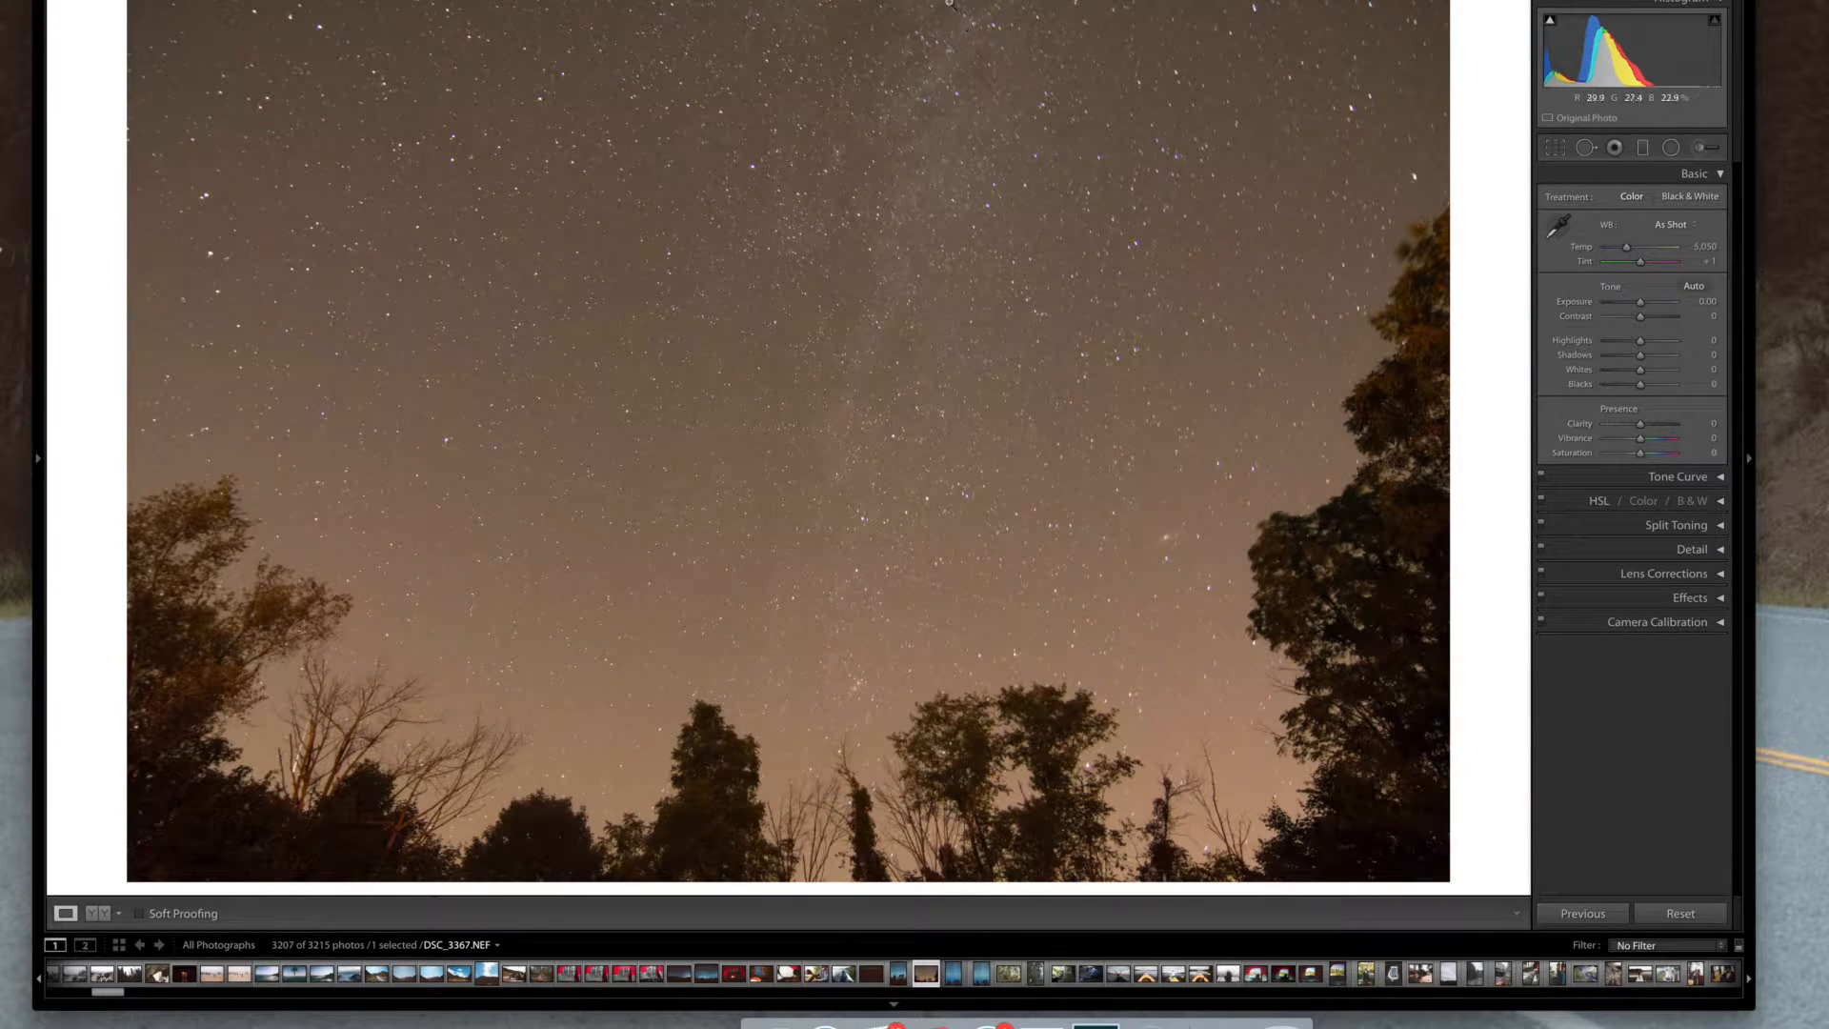
pyautogui.click(893, 1)
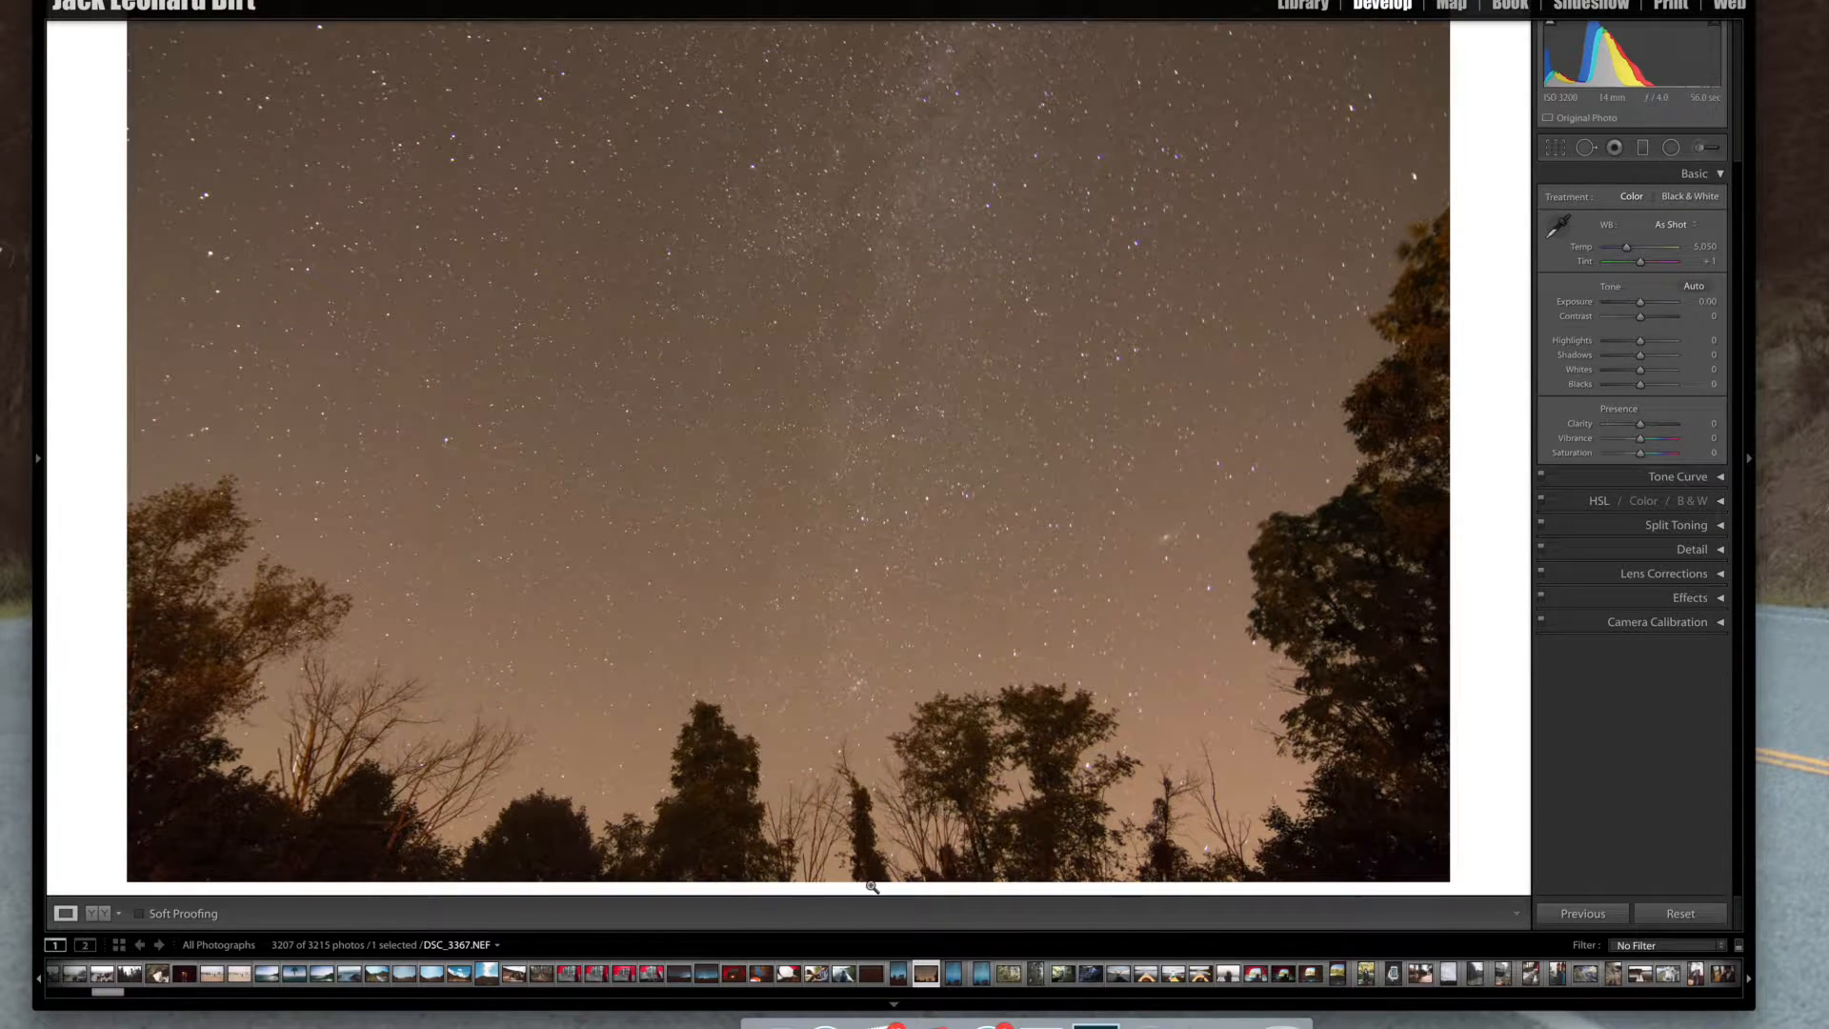
pyautogui.click(896, 1006)
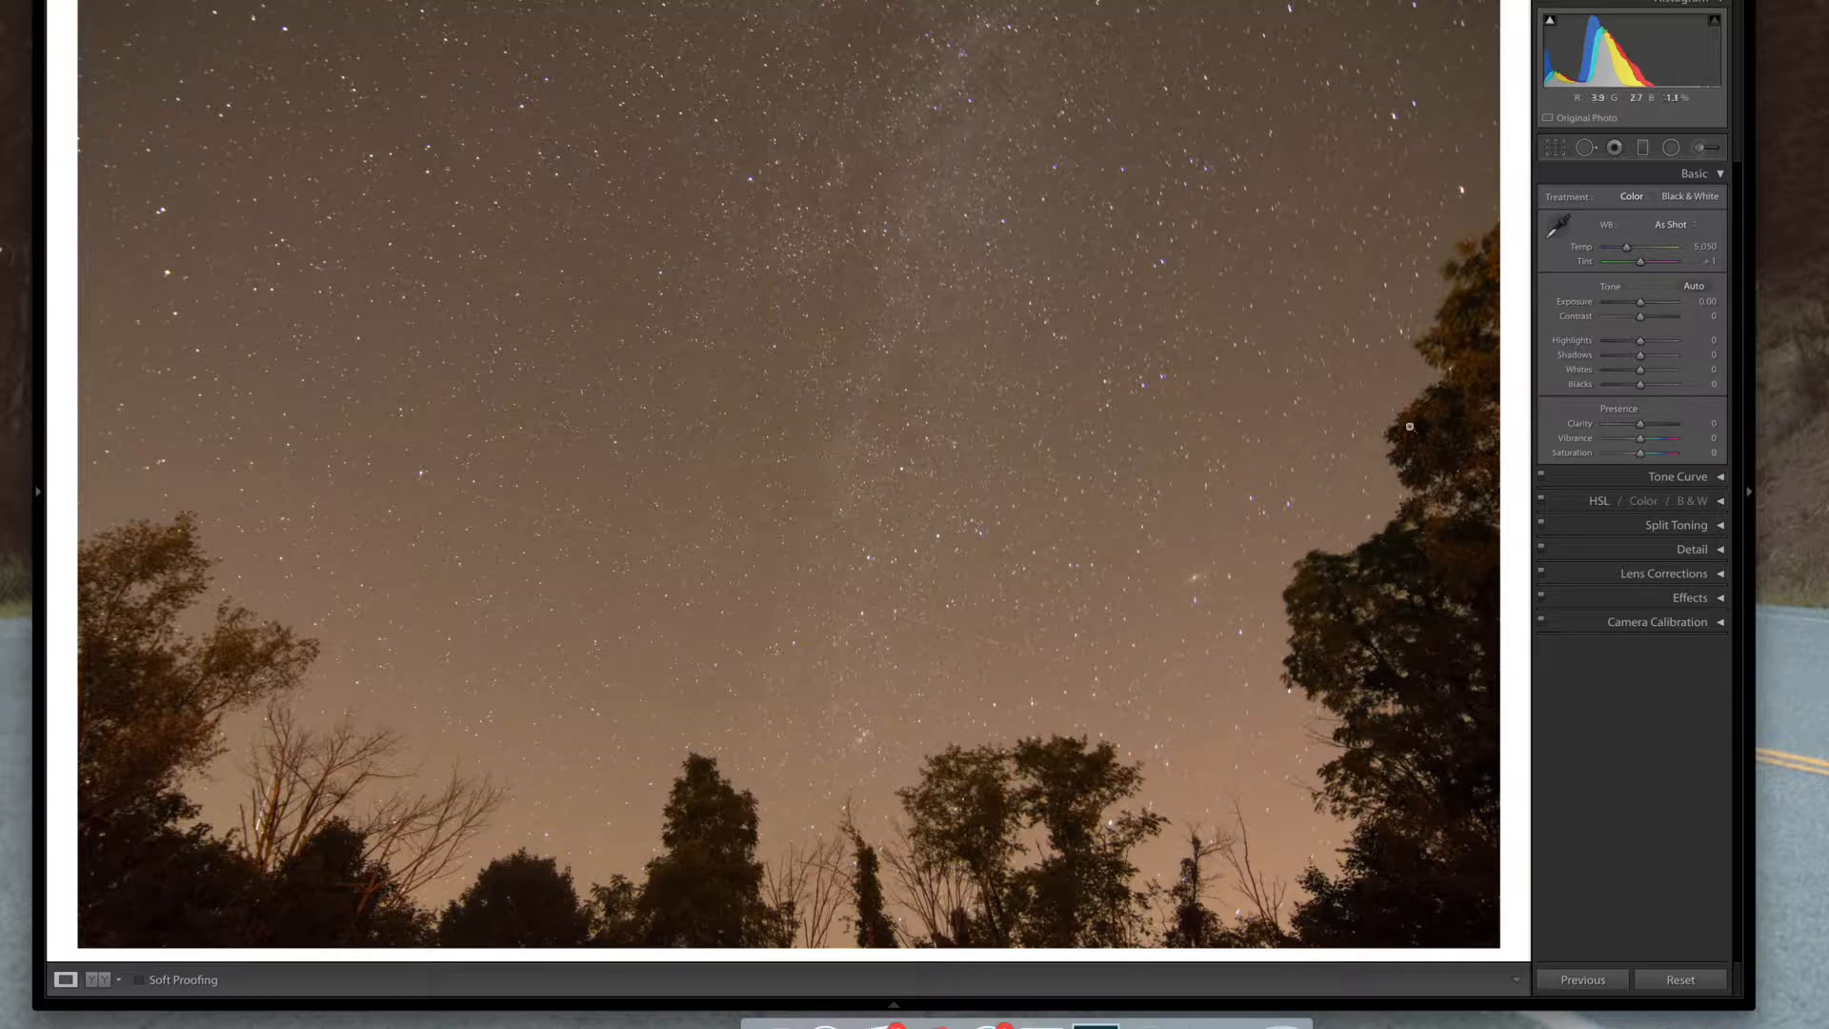
pyautogui.click(1555, 148)
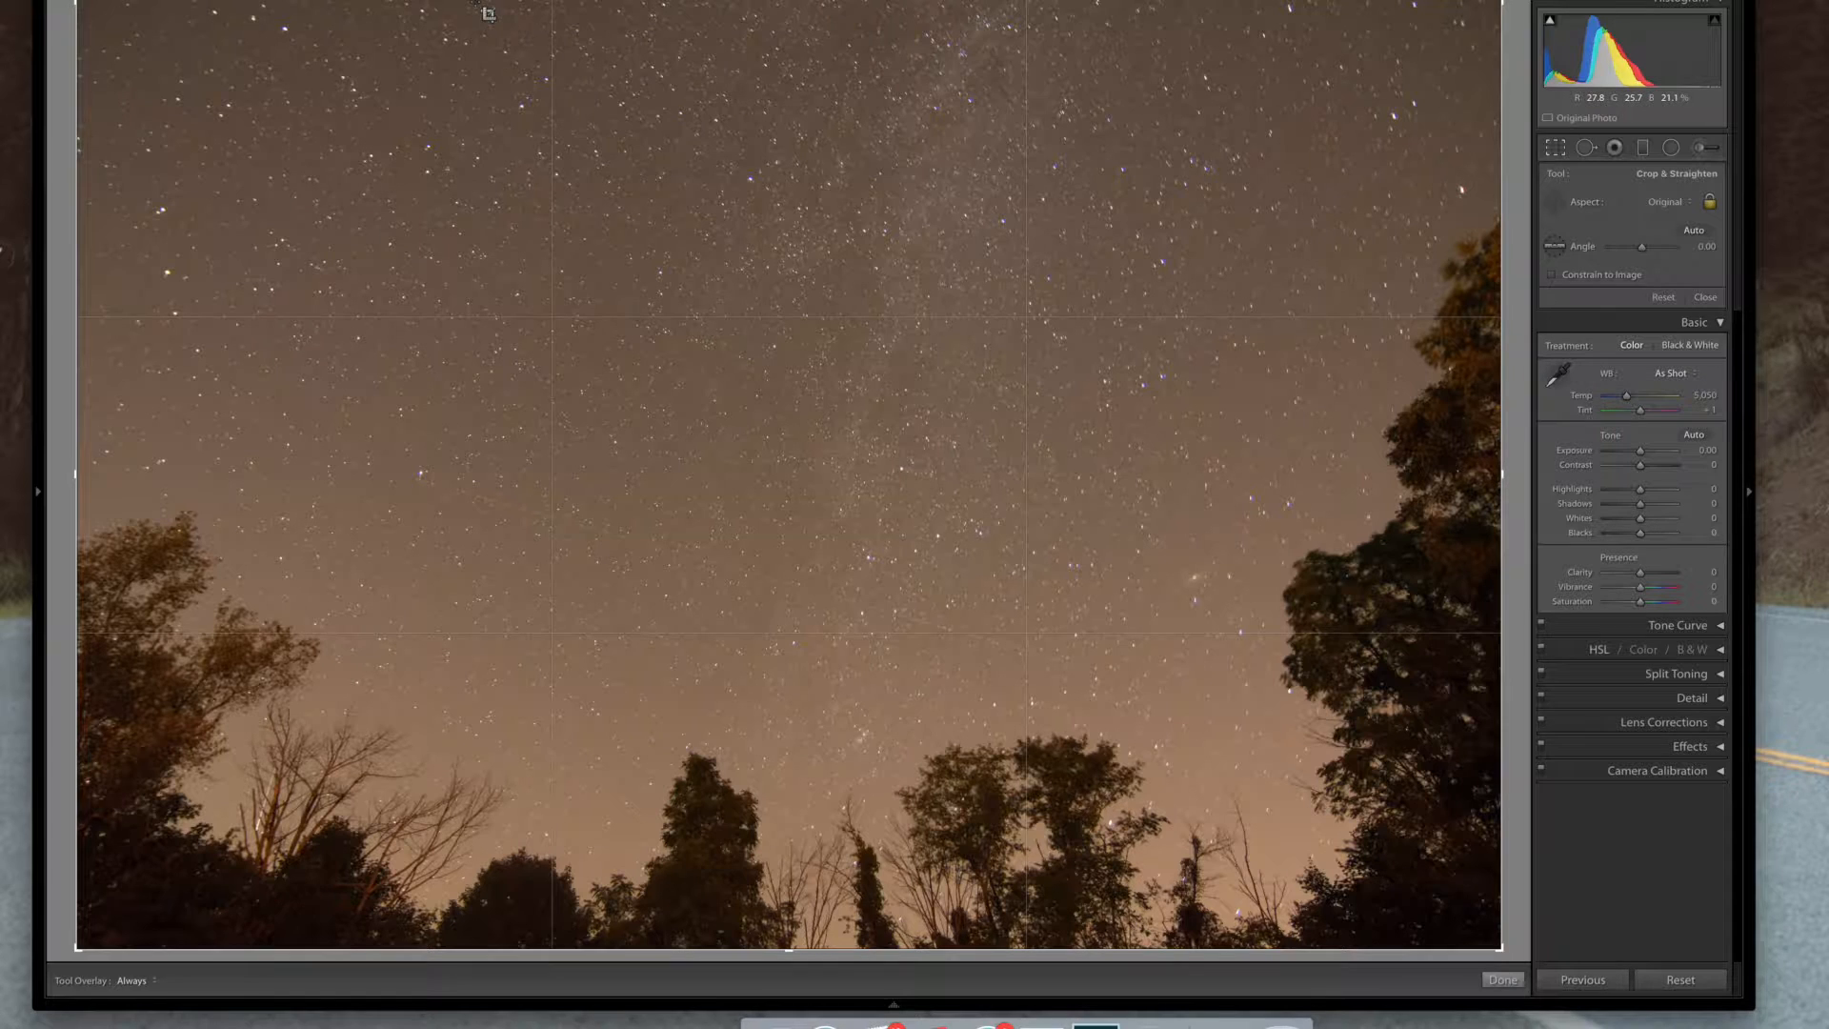
pyautogui.moveTo(475, 2); pyautogui.dragTo(1153, 948)
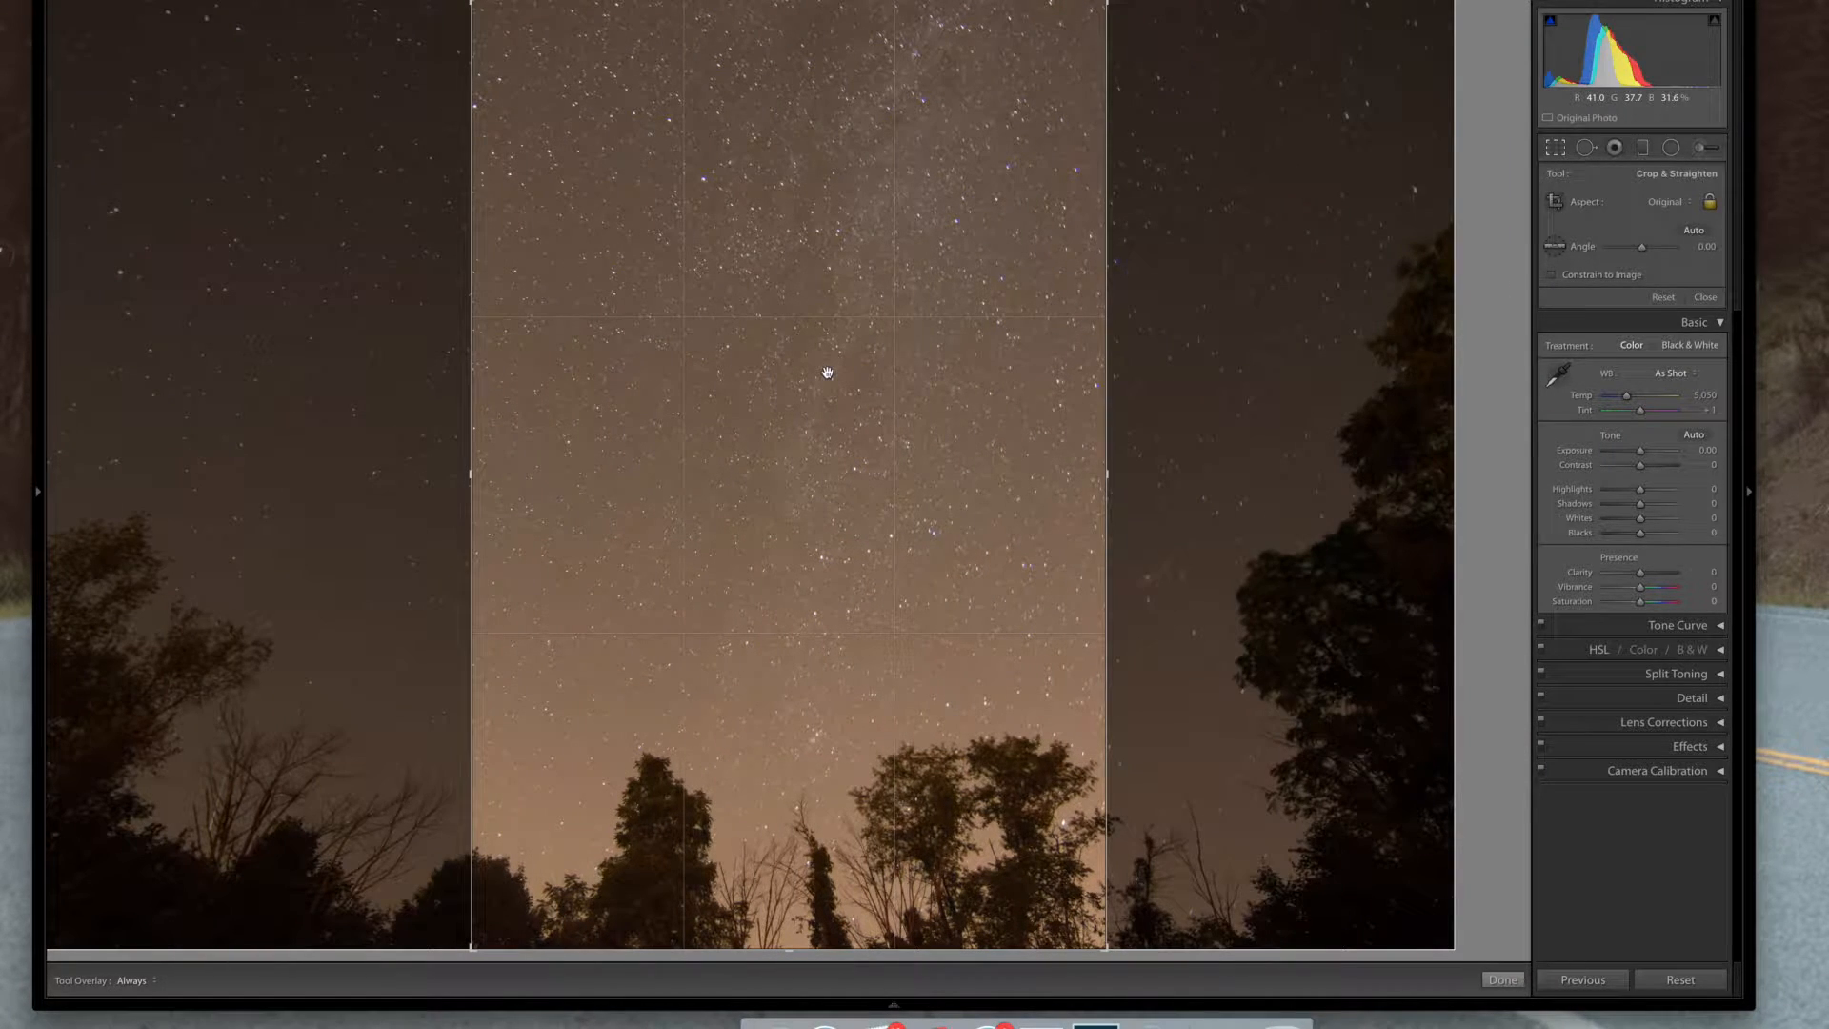
pyautogui.moveTo(829, 367); pyautogui.dragTo(734, 375)
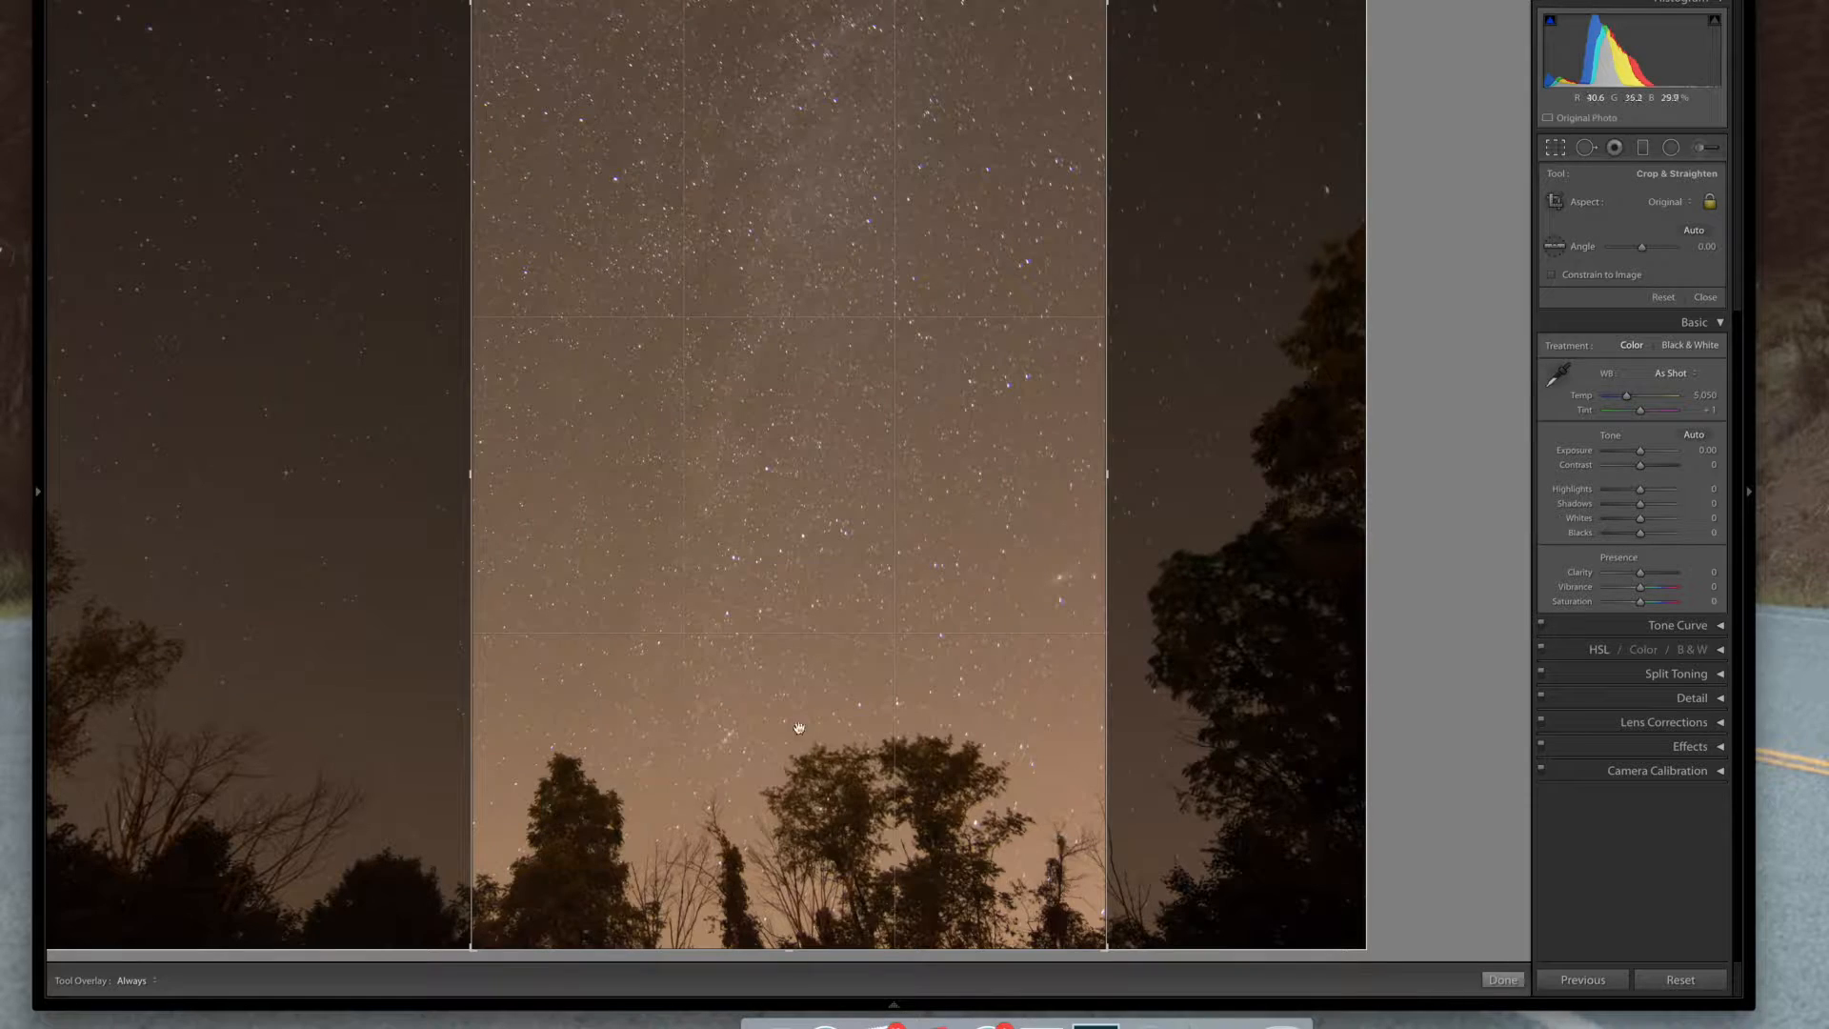
pyautogui.moveTo(757, 587)
pyautogui.mouseDown()
pyautogui.moveTo(784, 583)
pyautogui.moveTo(743, 579)
pyautogui.moveTo(761, 579)
pyautogui.mouseUp()
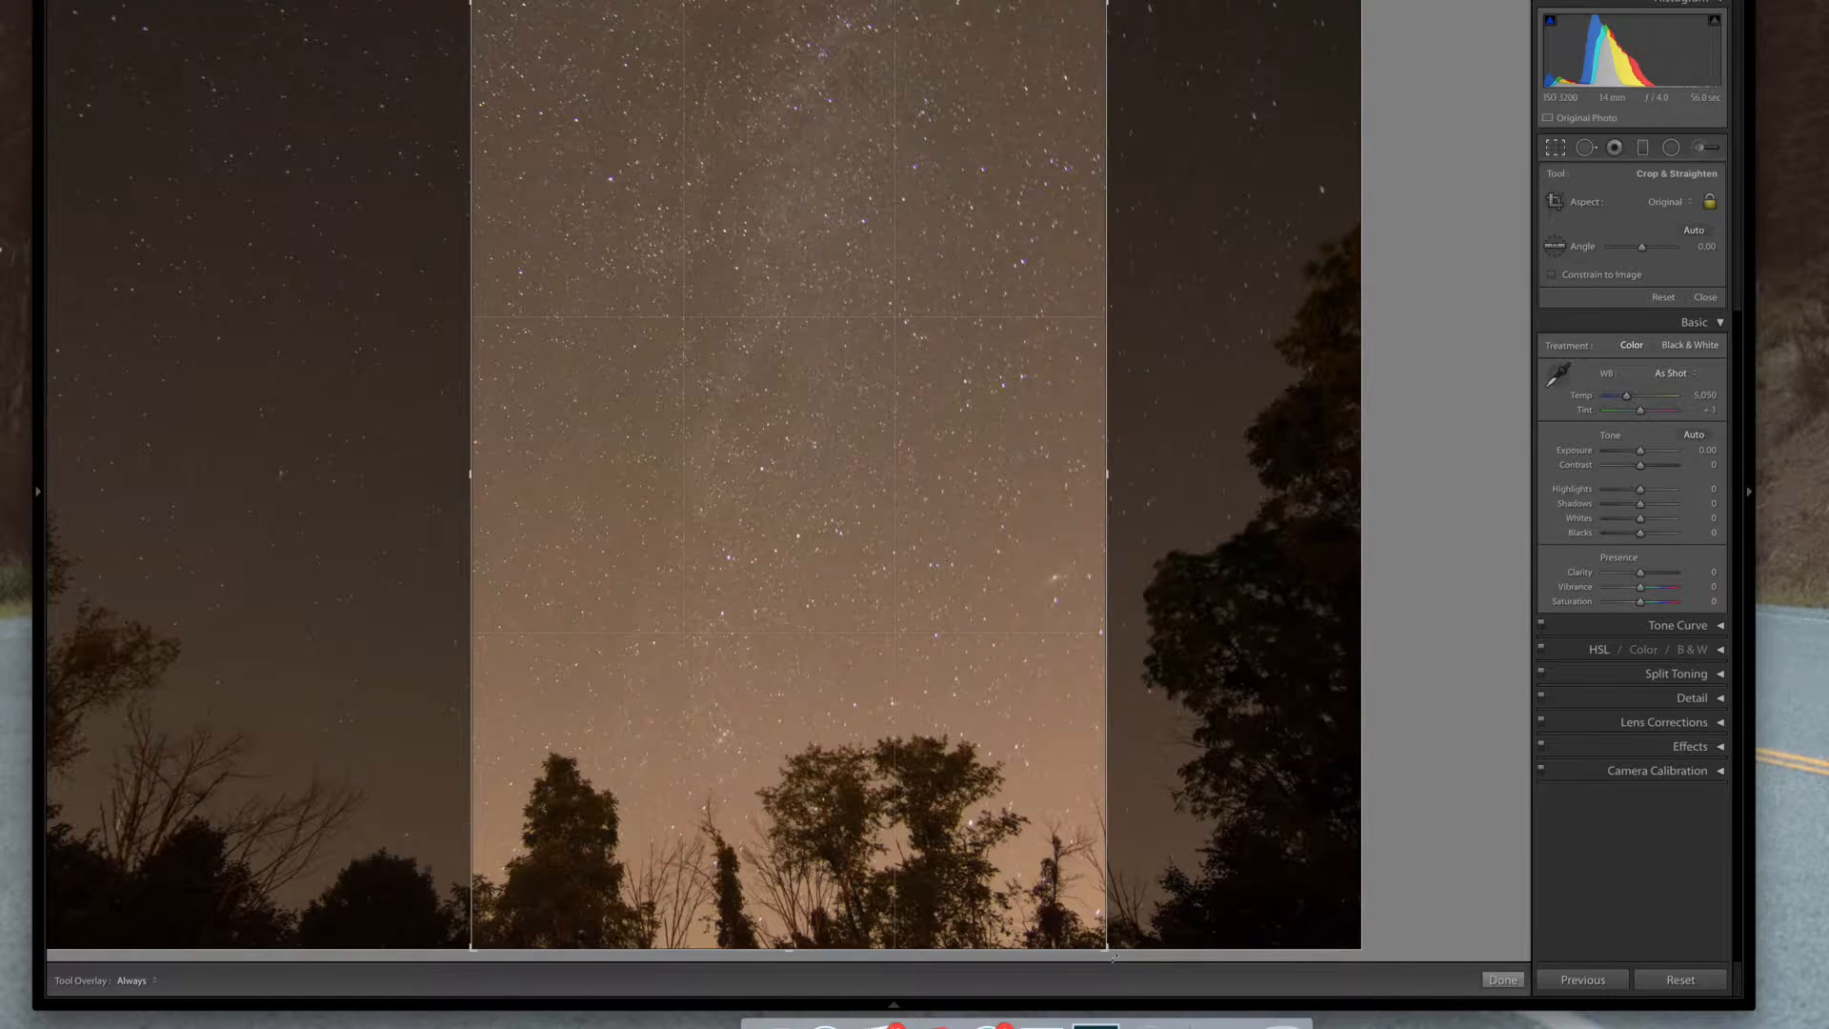
pyautogui.press('Return')
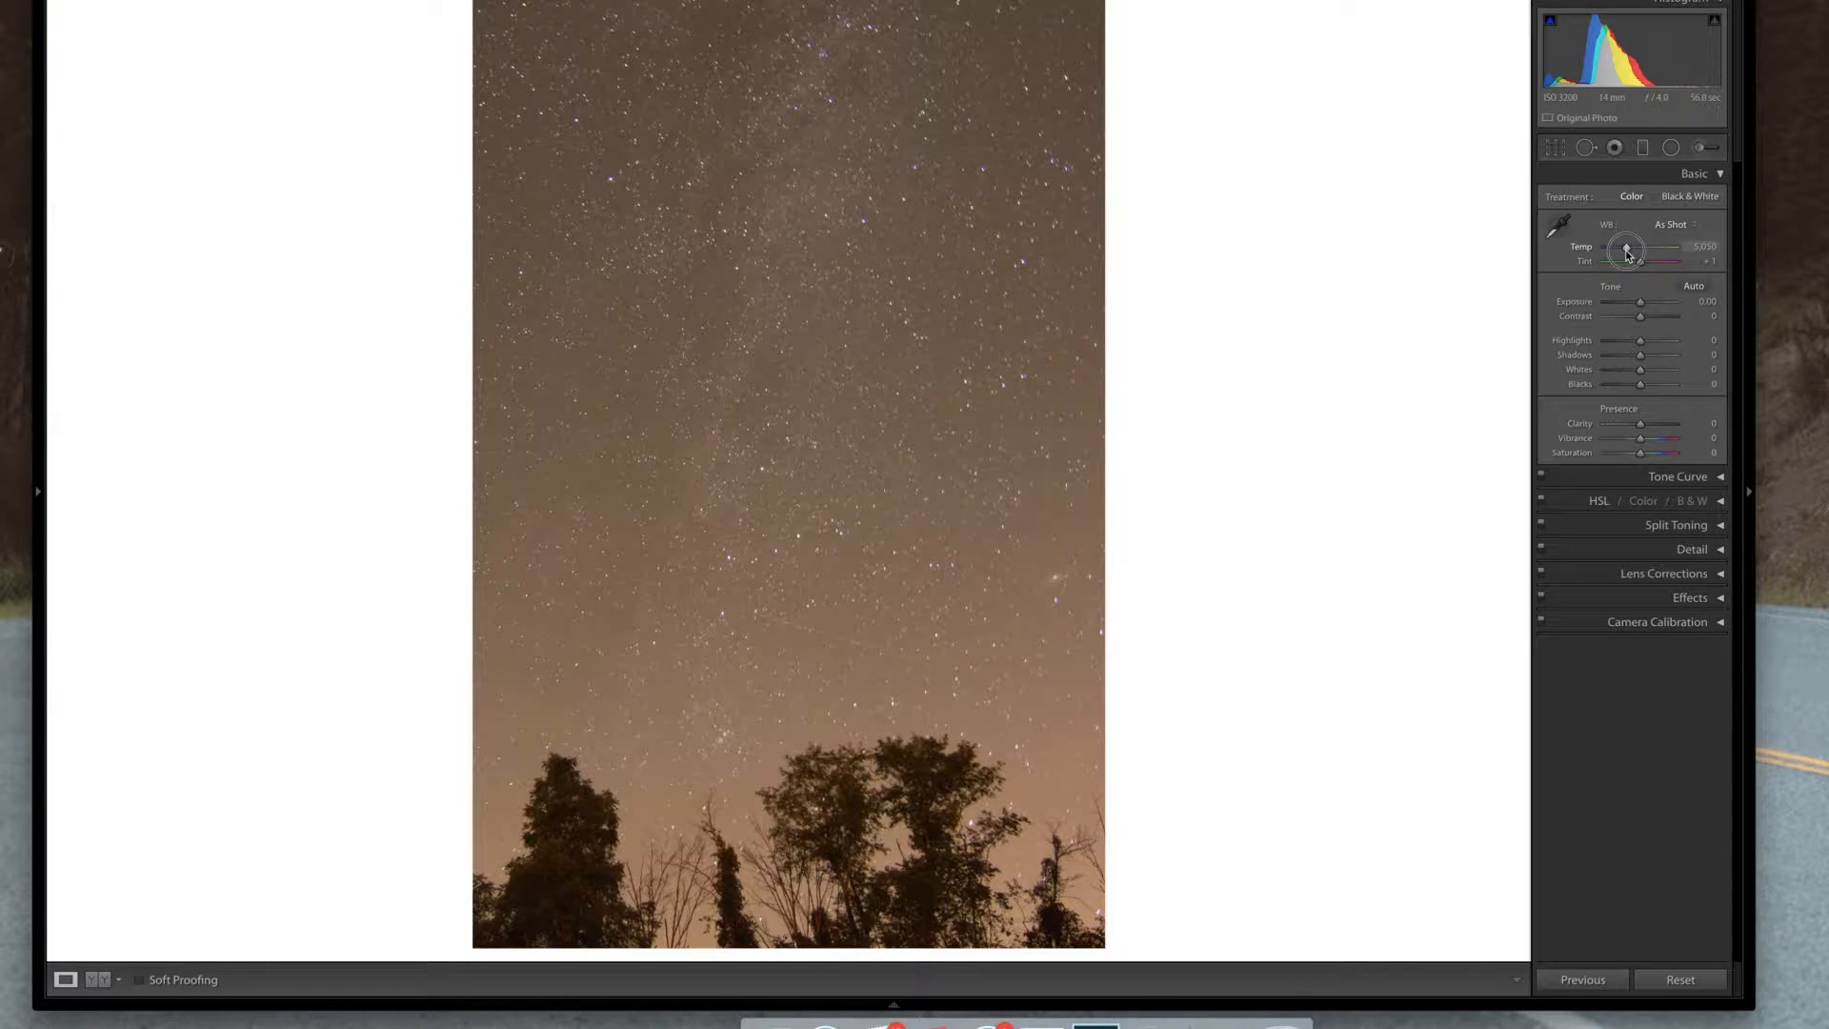
# Set the white balance Temp to 3,209 and Tint to +7
pyautogui.moveTo(1627, 251)
pyautogui.mouseDown()
pyautogui.moveTo(1668, 254)
pyautogui.moveTo(1614, 255)
pyautogui.mouseUp()
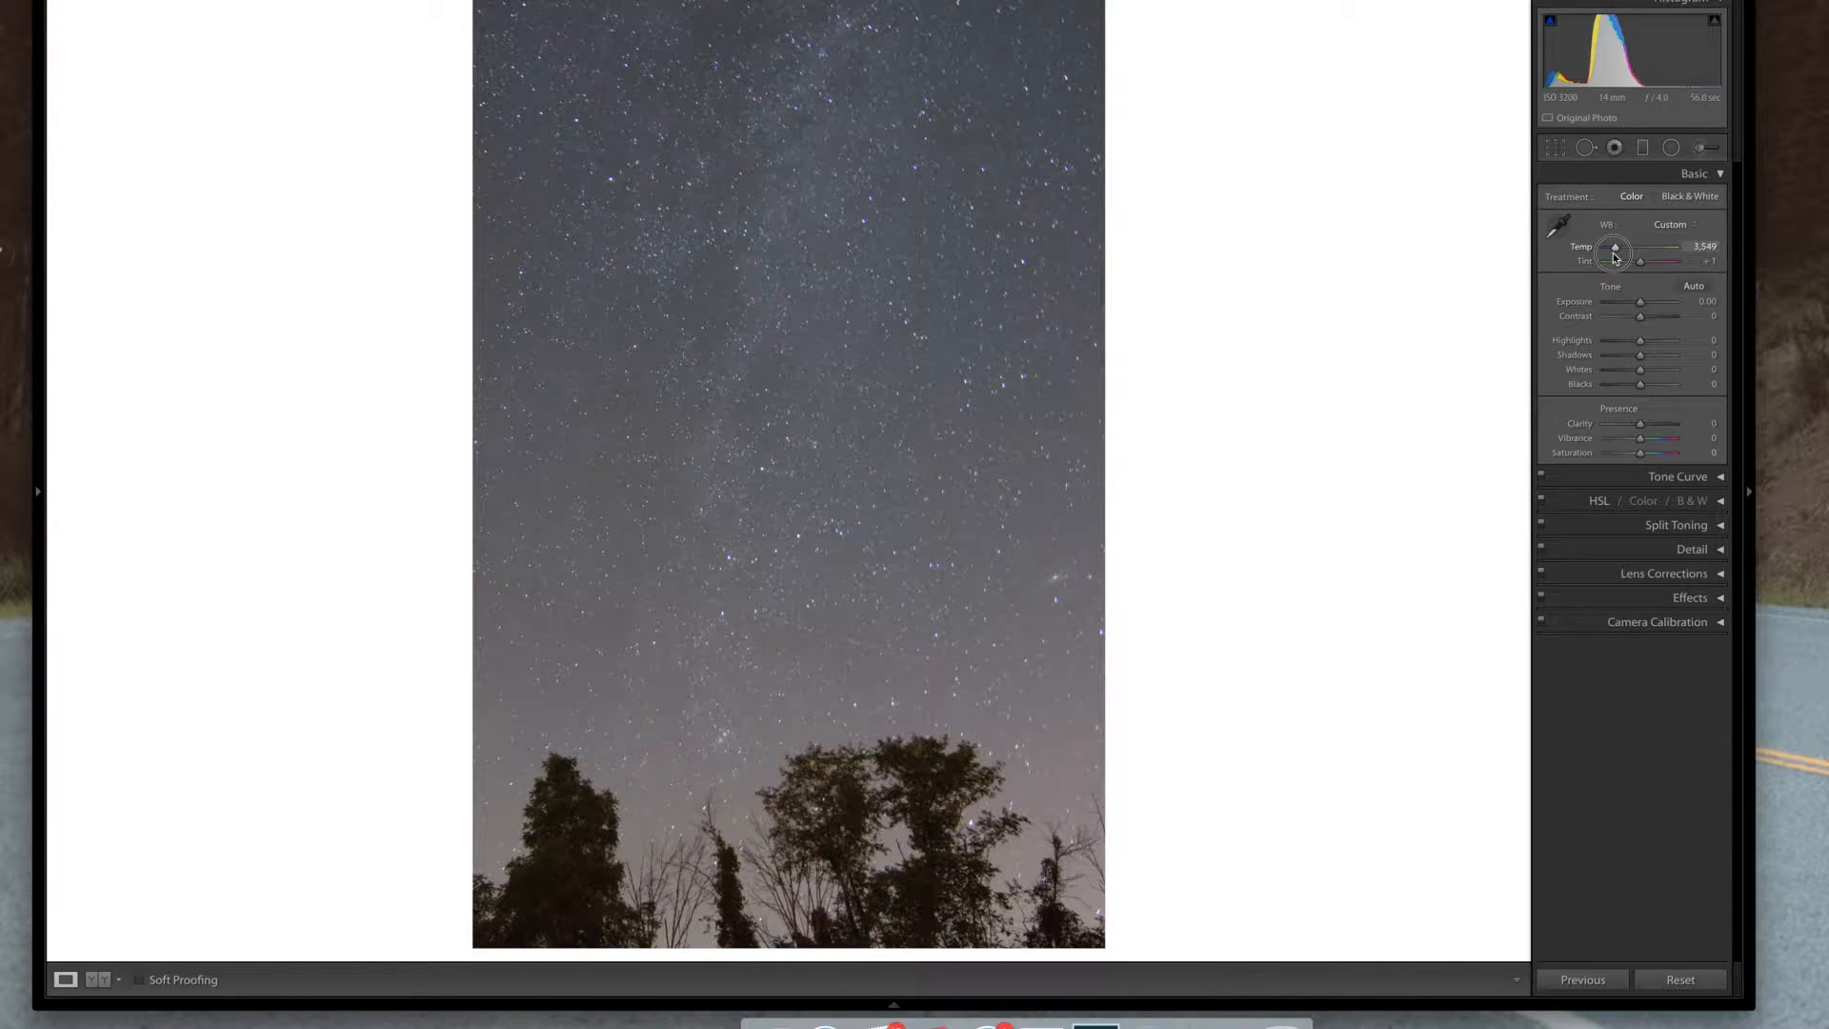
pyautogui.click(1704, 246)
pyautogui.moveTo(1616, 248); pyautogui.dragTo(1608, 257)
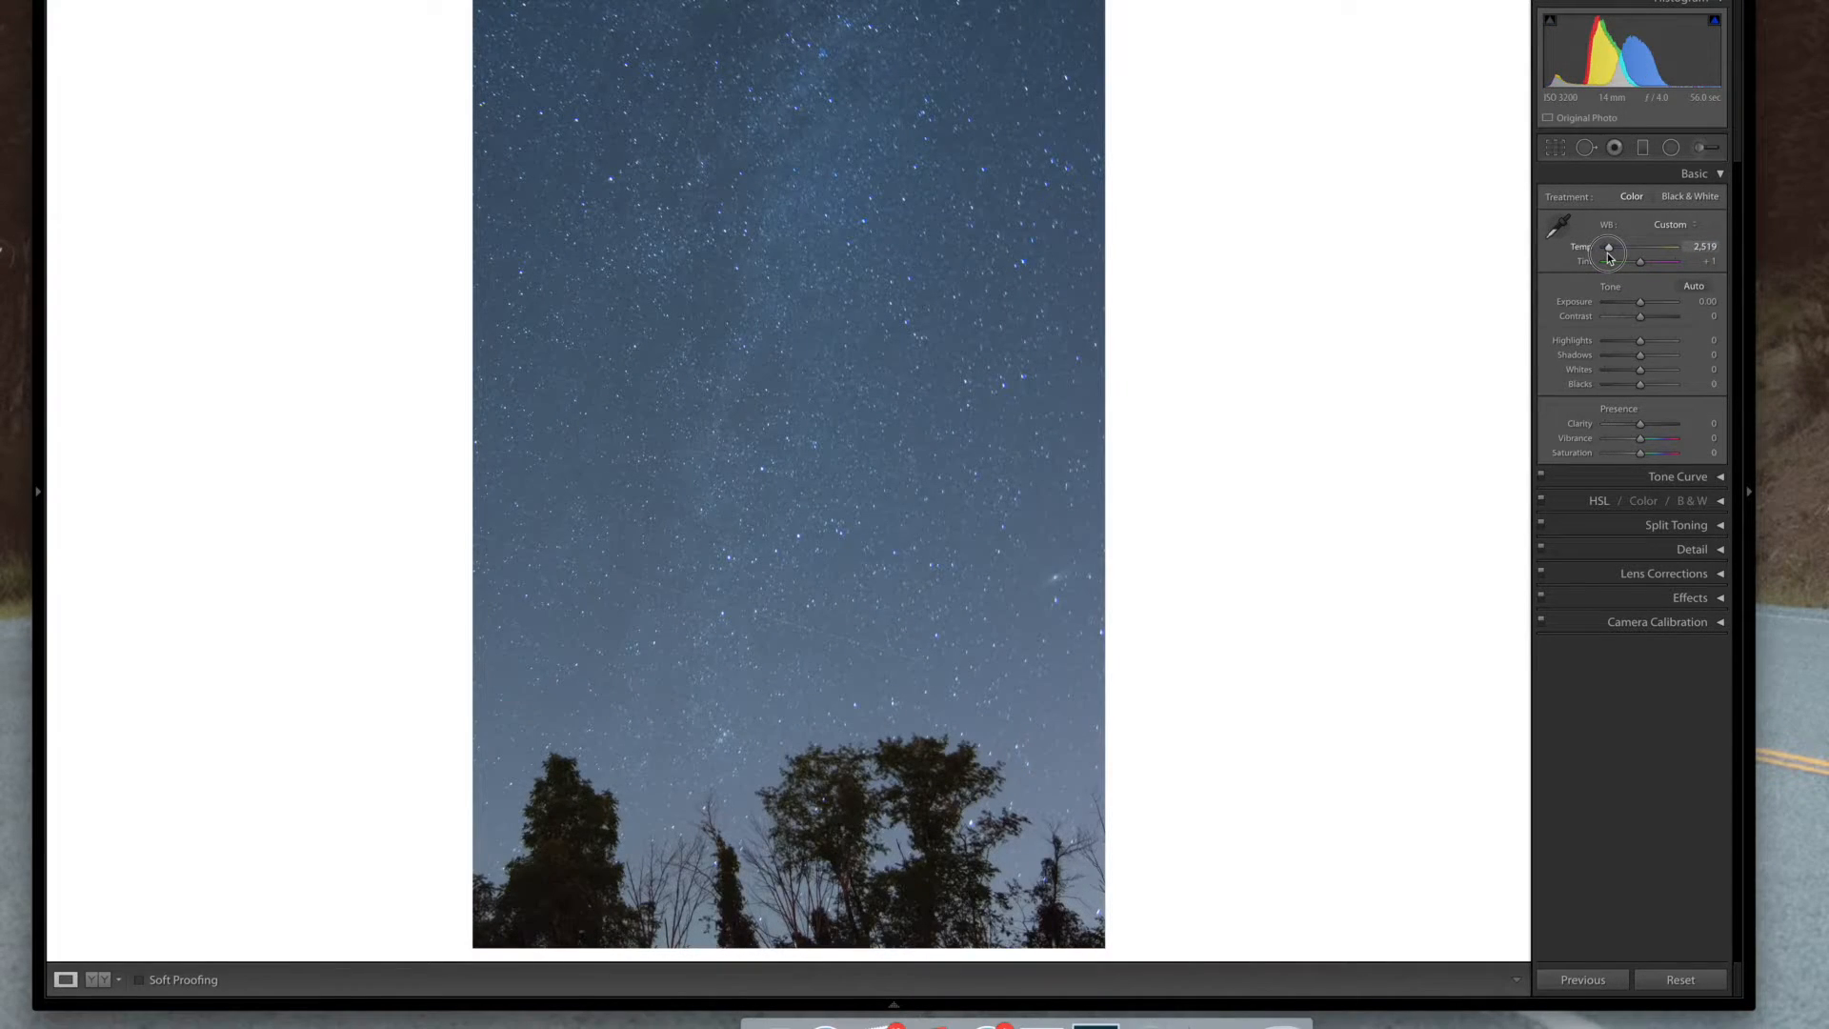
pyautogui.moveTo(1607, 257); pyautogui.dragTo(1611, 259)
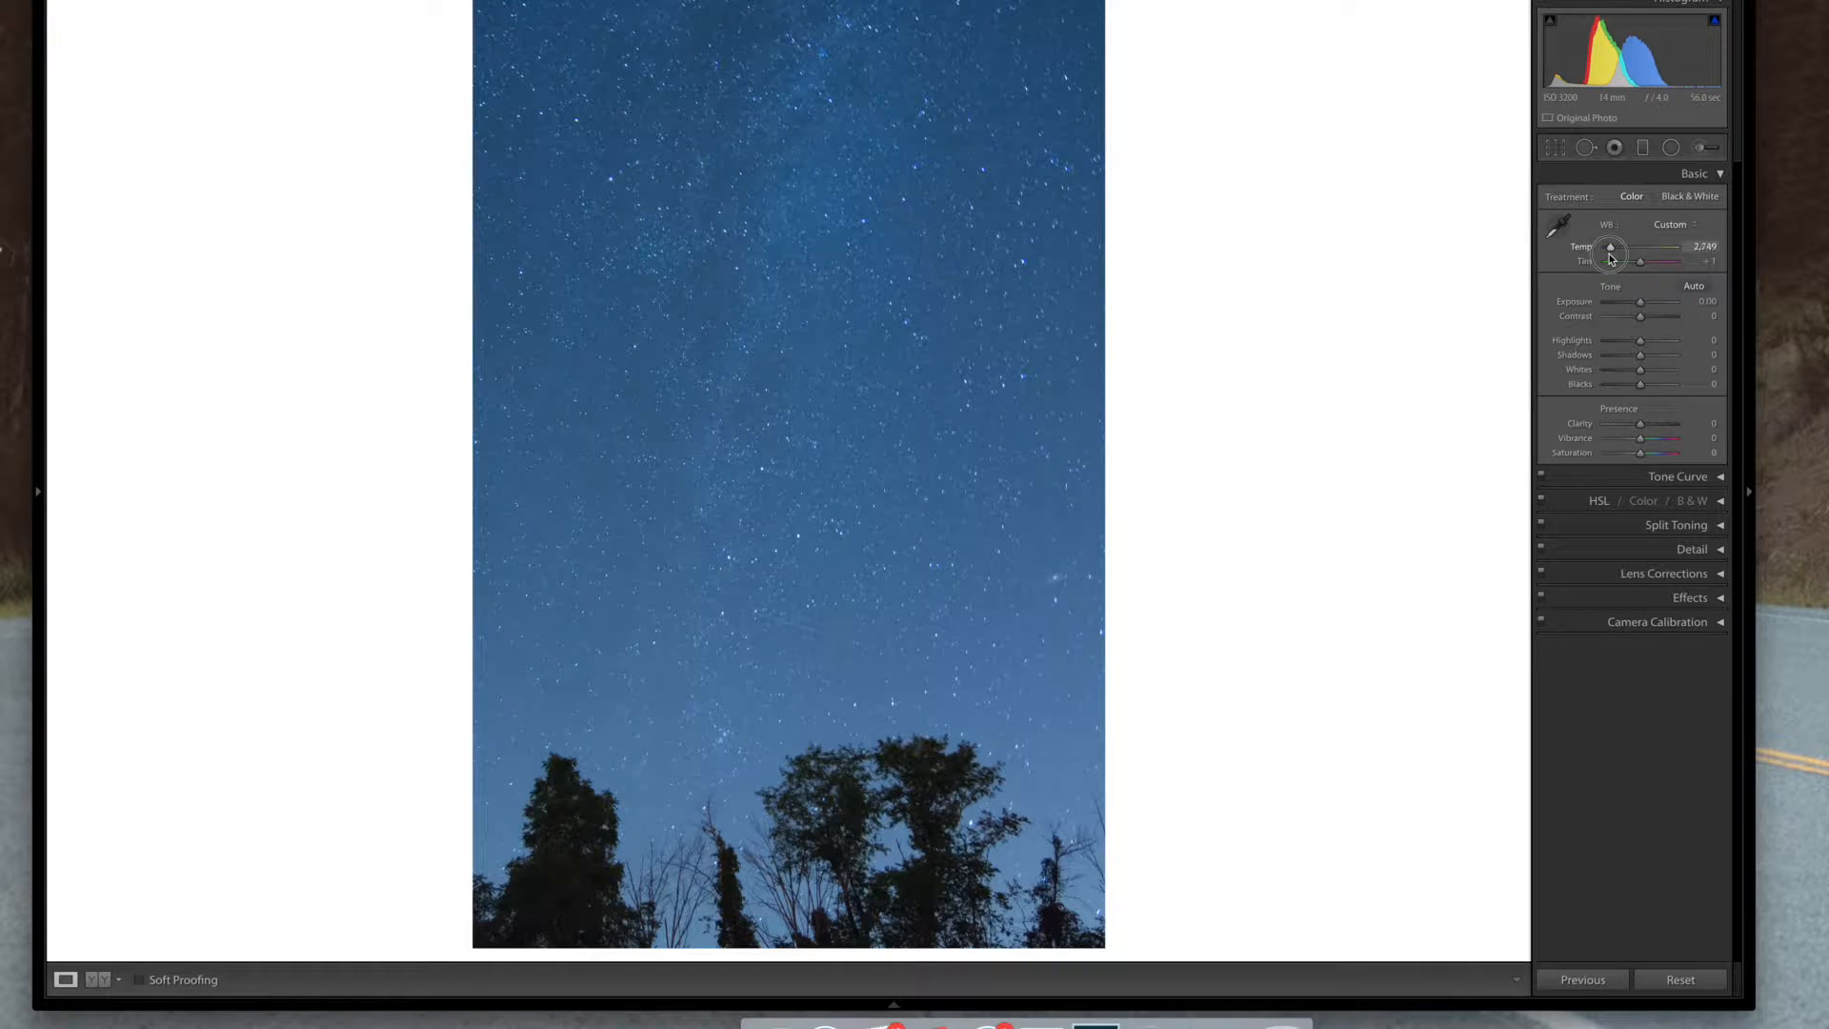
pyautogui.moveTo(1611, 258); pyautogui.dragTo(1613, 259)
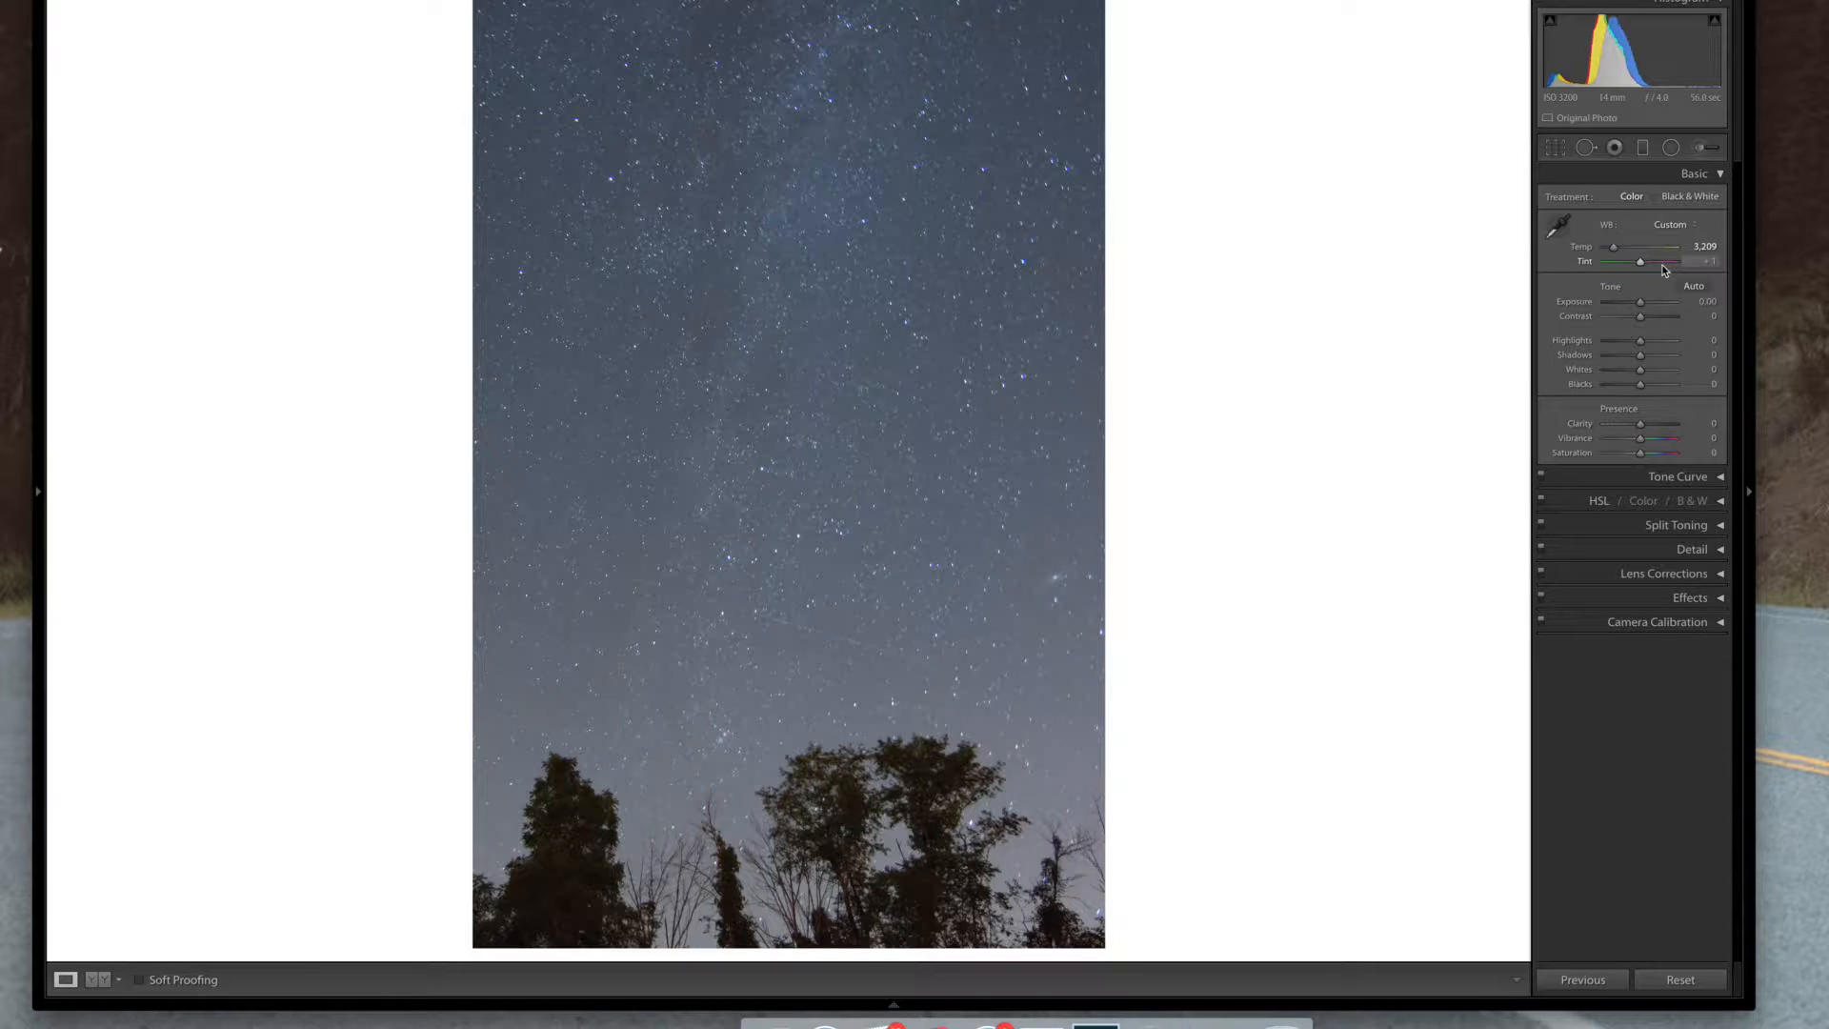
pyautogui.click(1703, 261)
pyautogui.write('3')
pyautogui.press('Return')
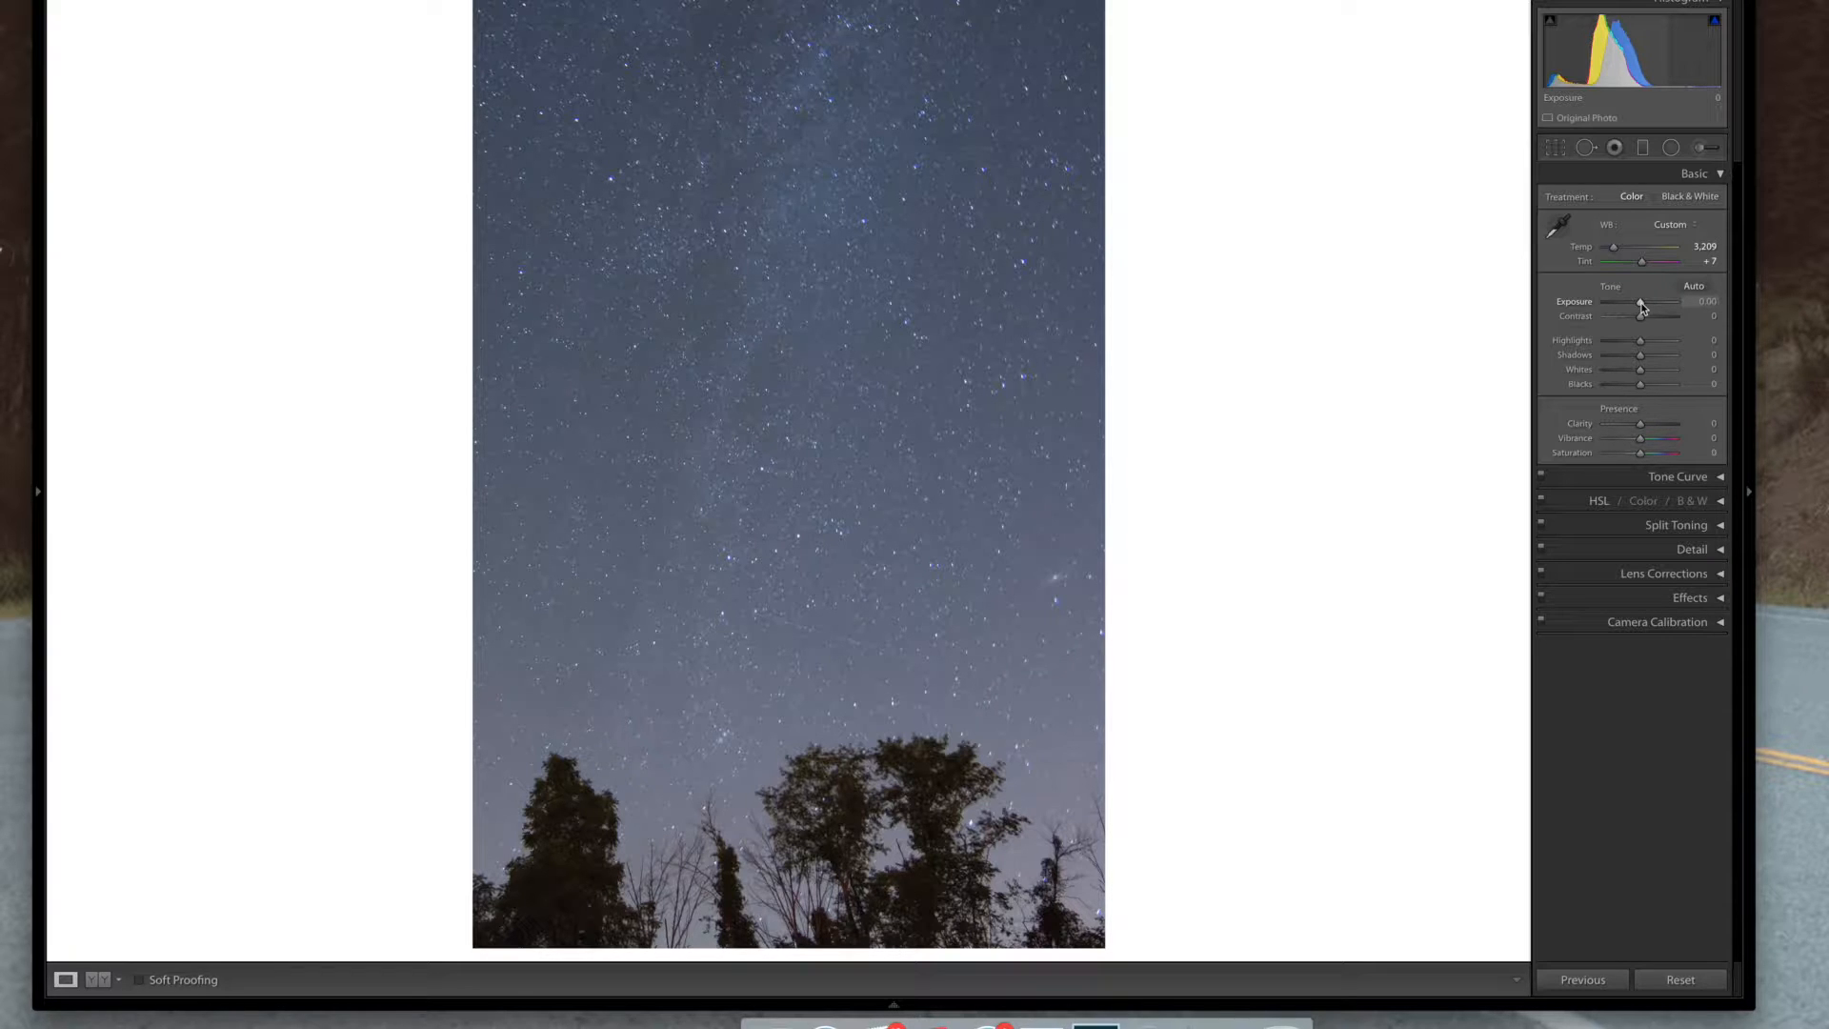
# Set Exposure to +0.43
pyautogui.moveTo(1640, 303); pyautogui.dragTo(1642, 303)
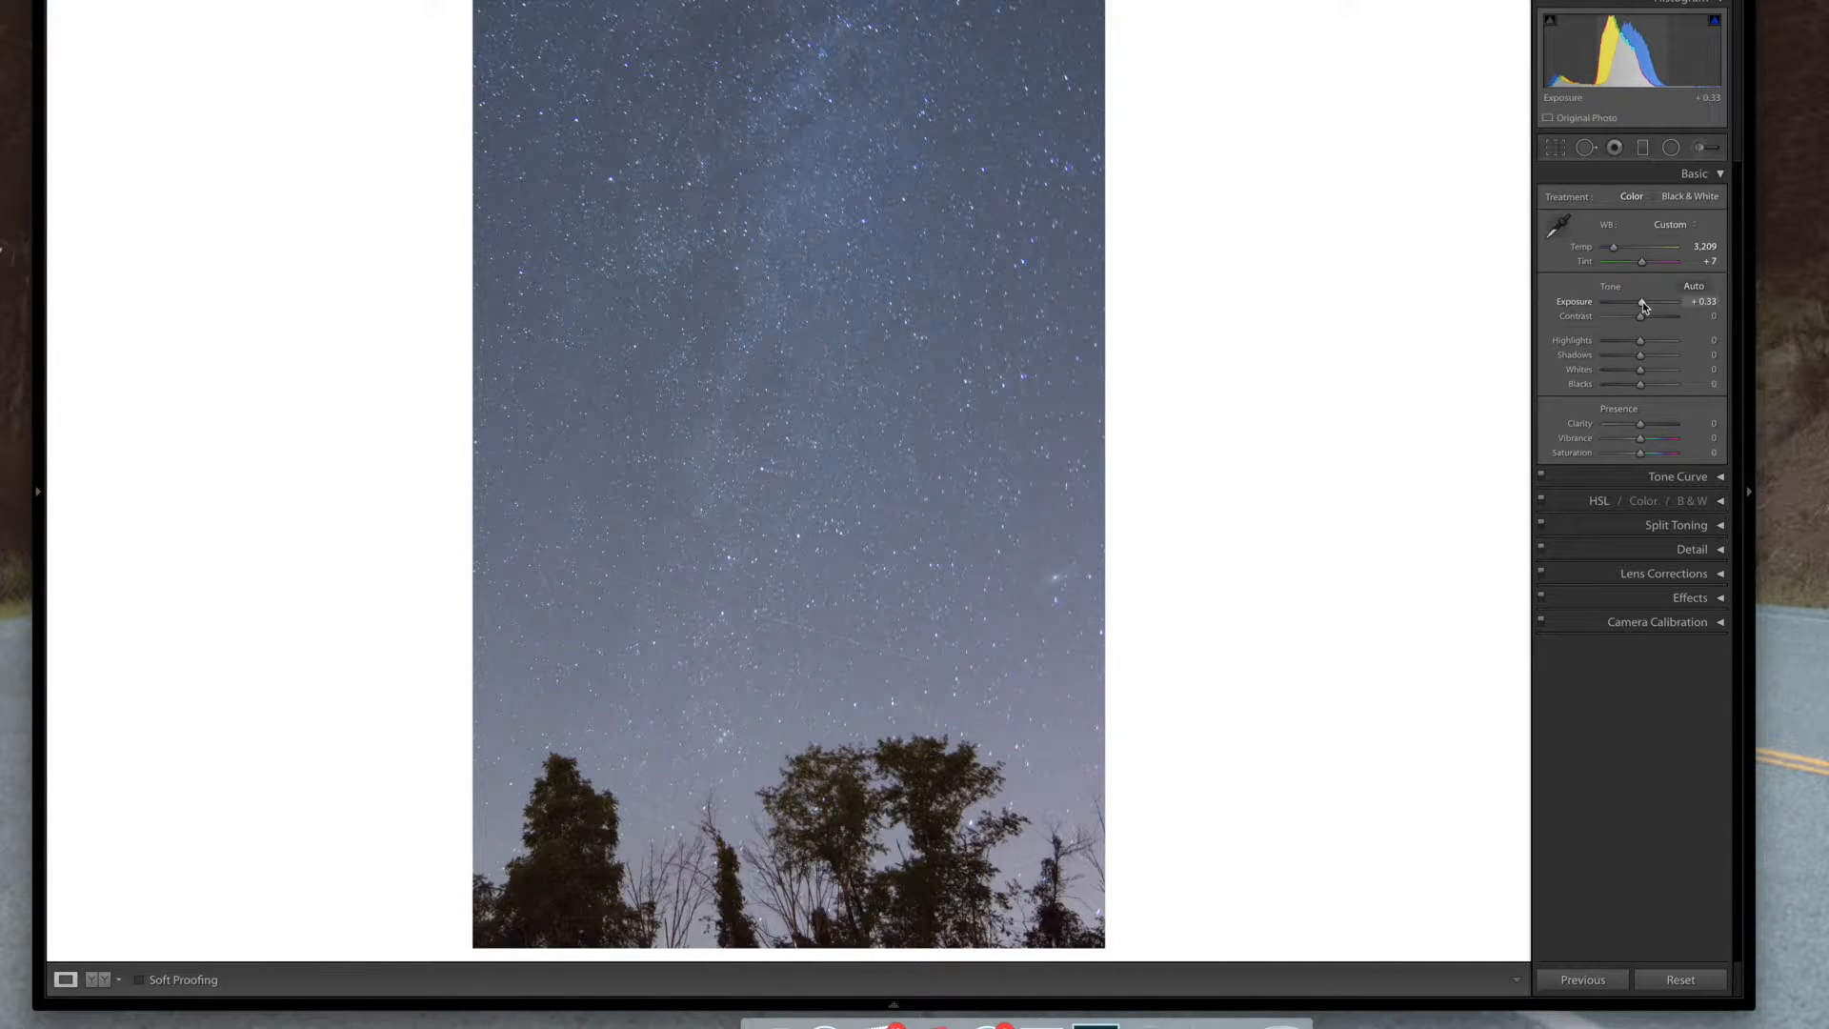
pyautogui.moveTo(1642, 301); pyautogui.dragTo(1642, 301)
pyautogui.moveTo(1642, 301); pyautogui.dragTo(1642, 301)
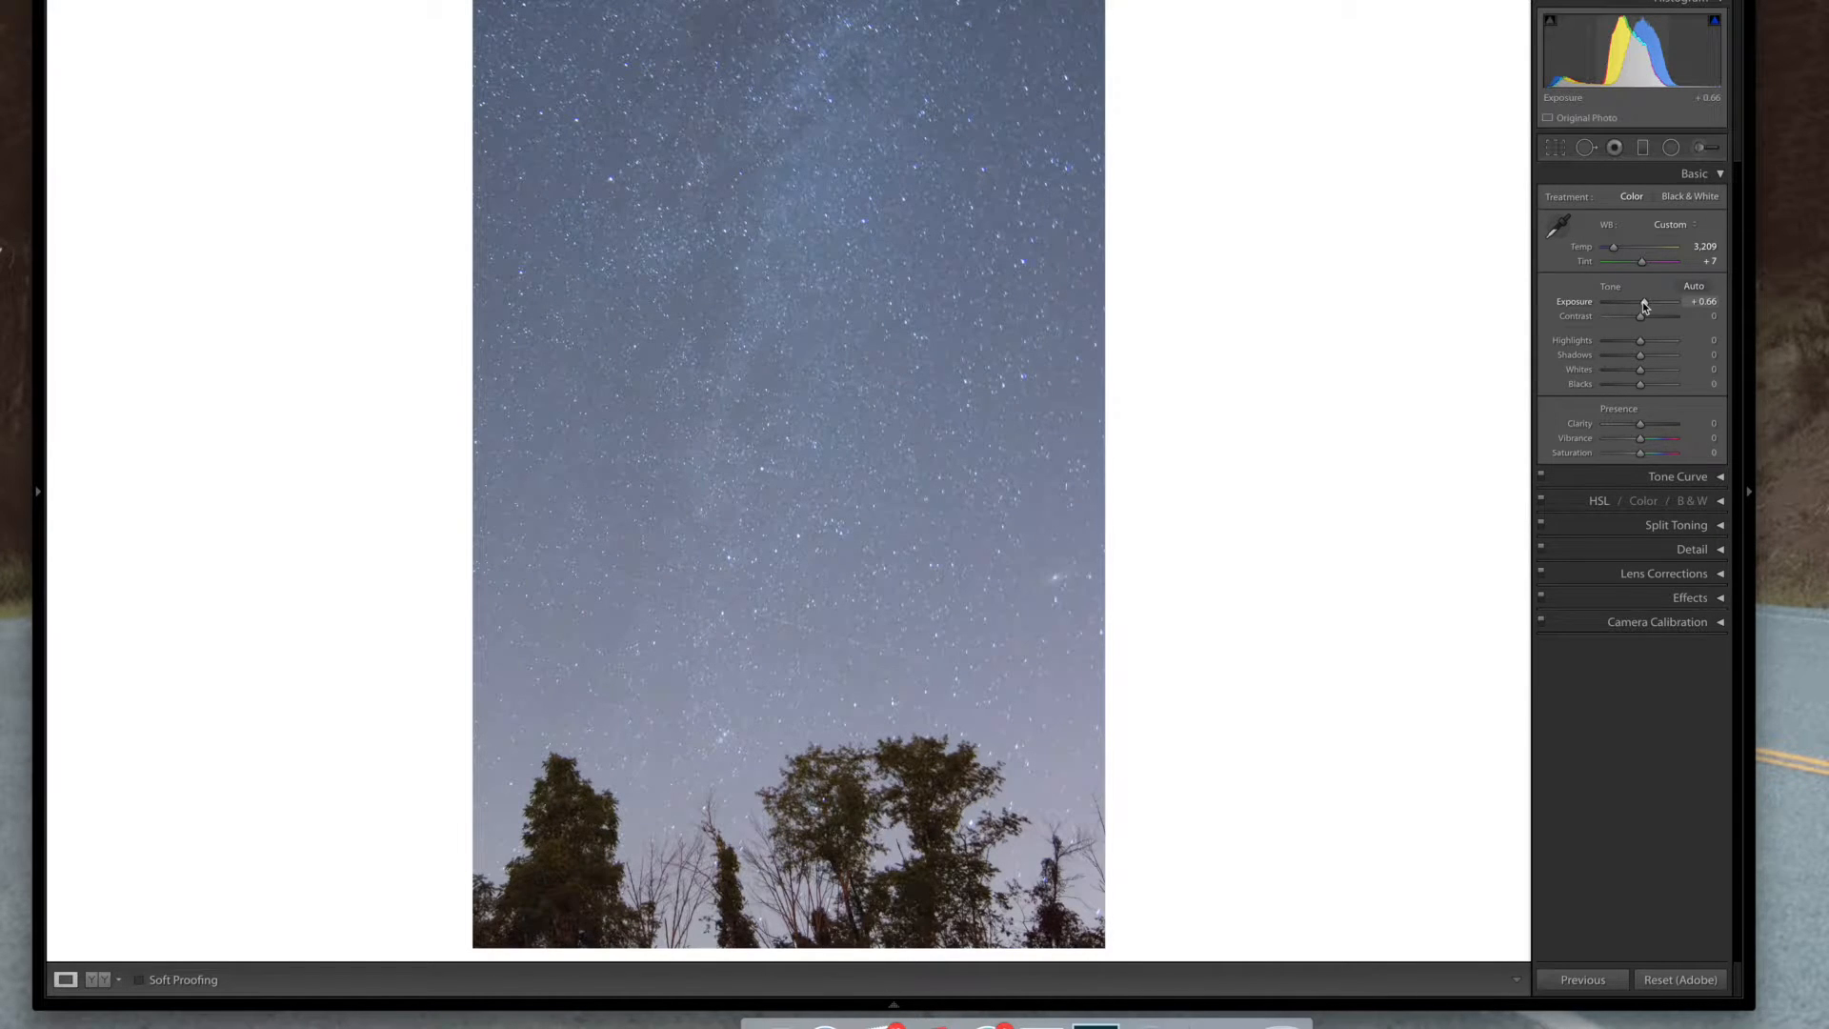
pyautogui.press('super+shift+z')
pyautogui.moveTo(1644, 304); pyautogui.dragTo(1642, 305)
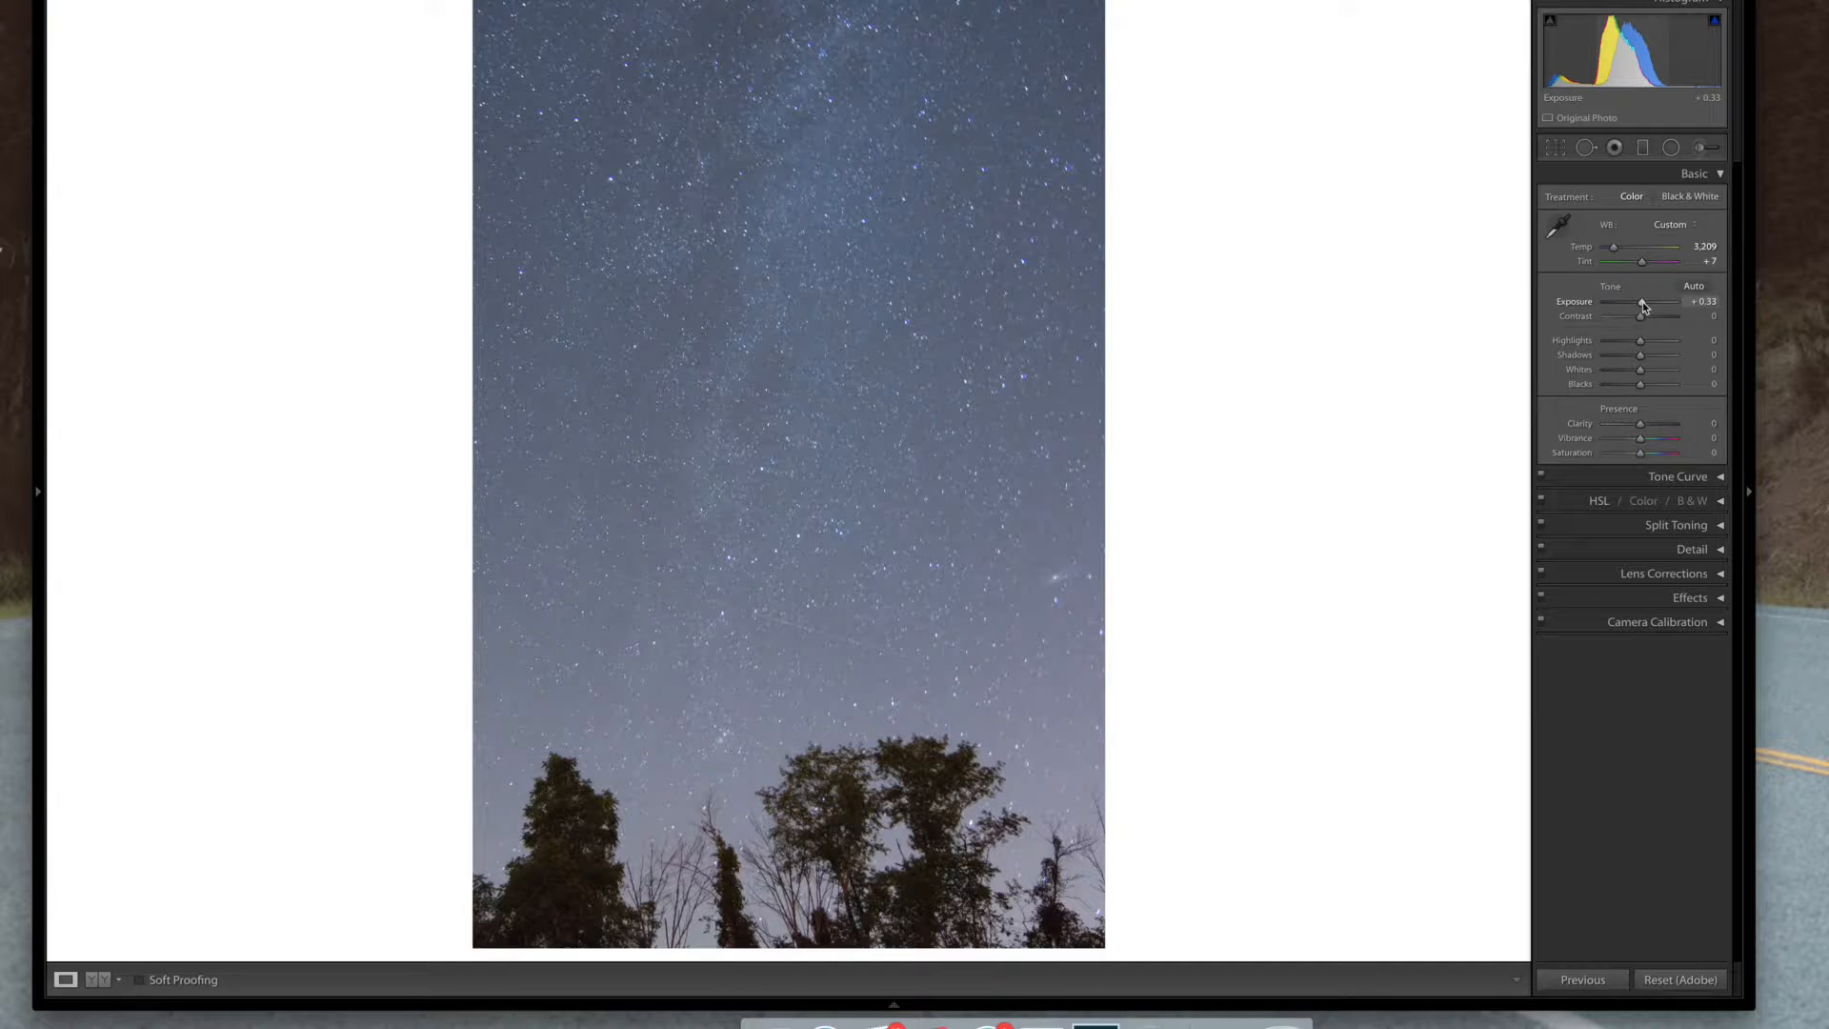
pyautogui.moveTo(1642, 303); pyautogui.dragTo(1641, 303)
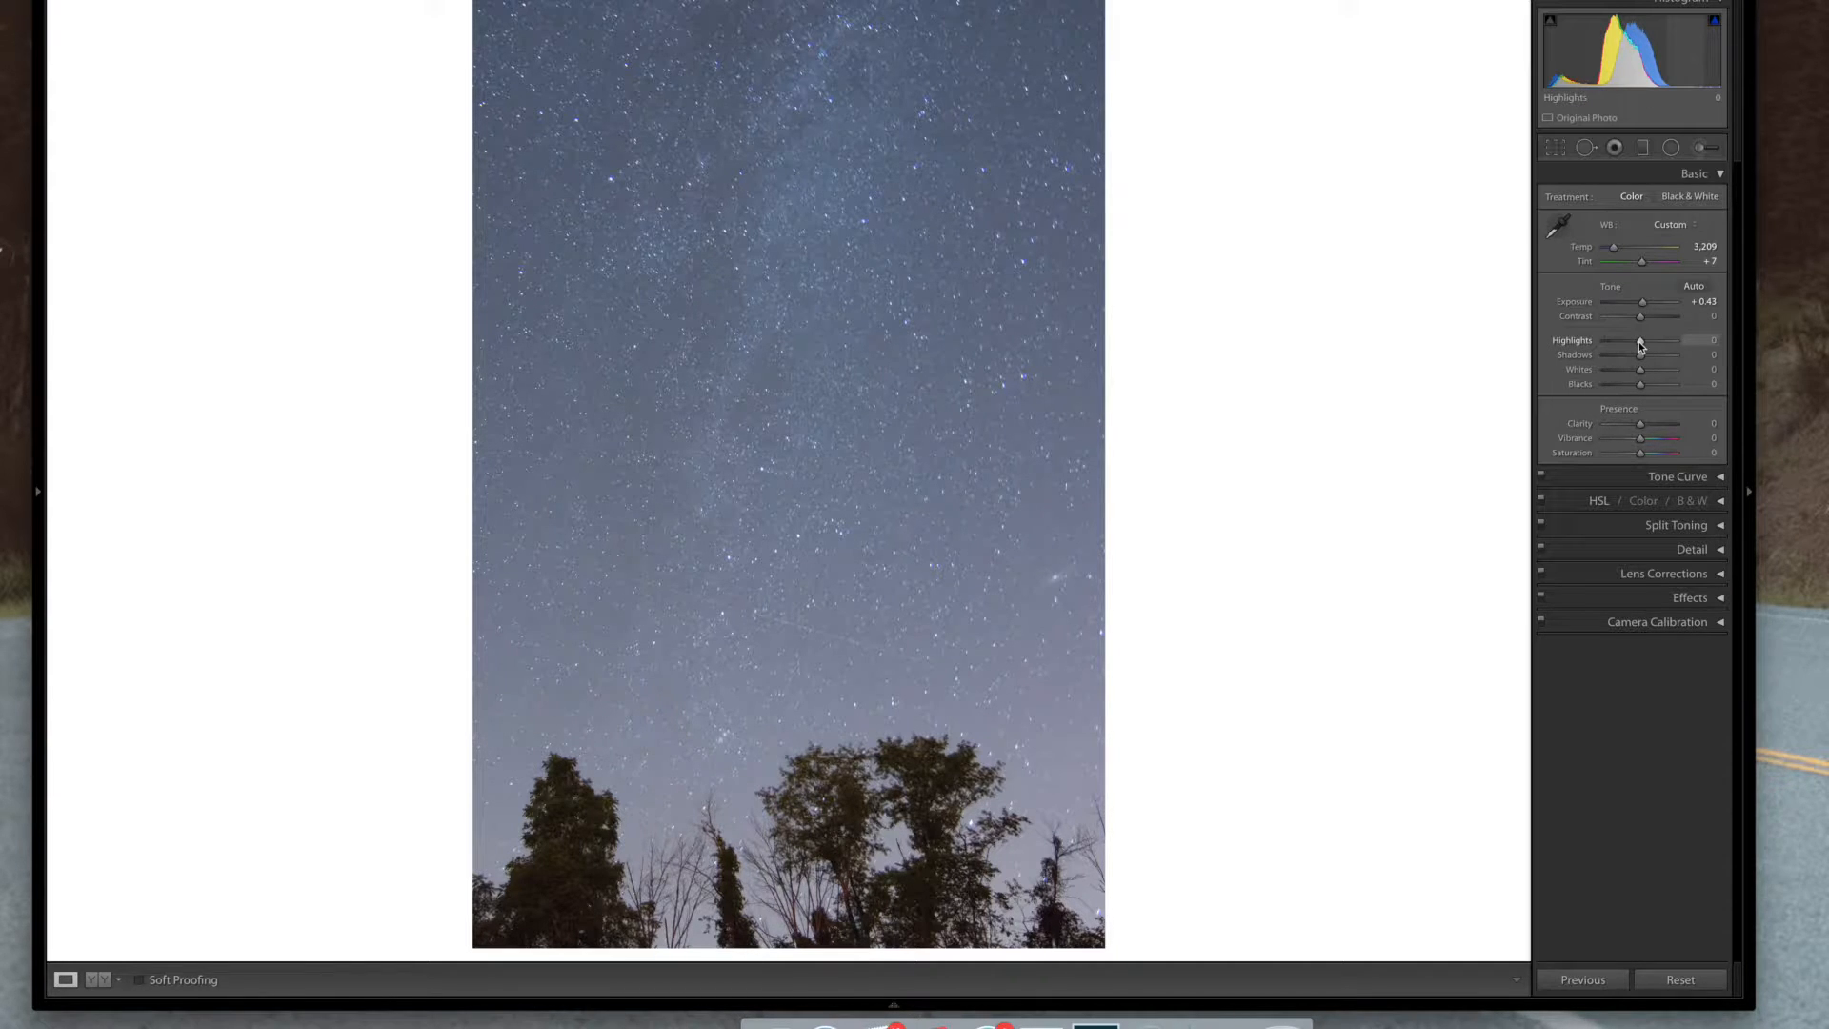
# Set Highlights and Shadows to -20 and Whites to +20
pyautogui.scroll(-4, 1638, 341)
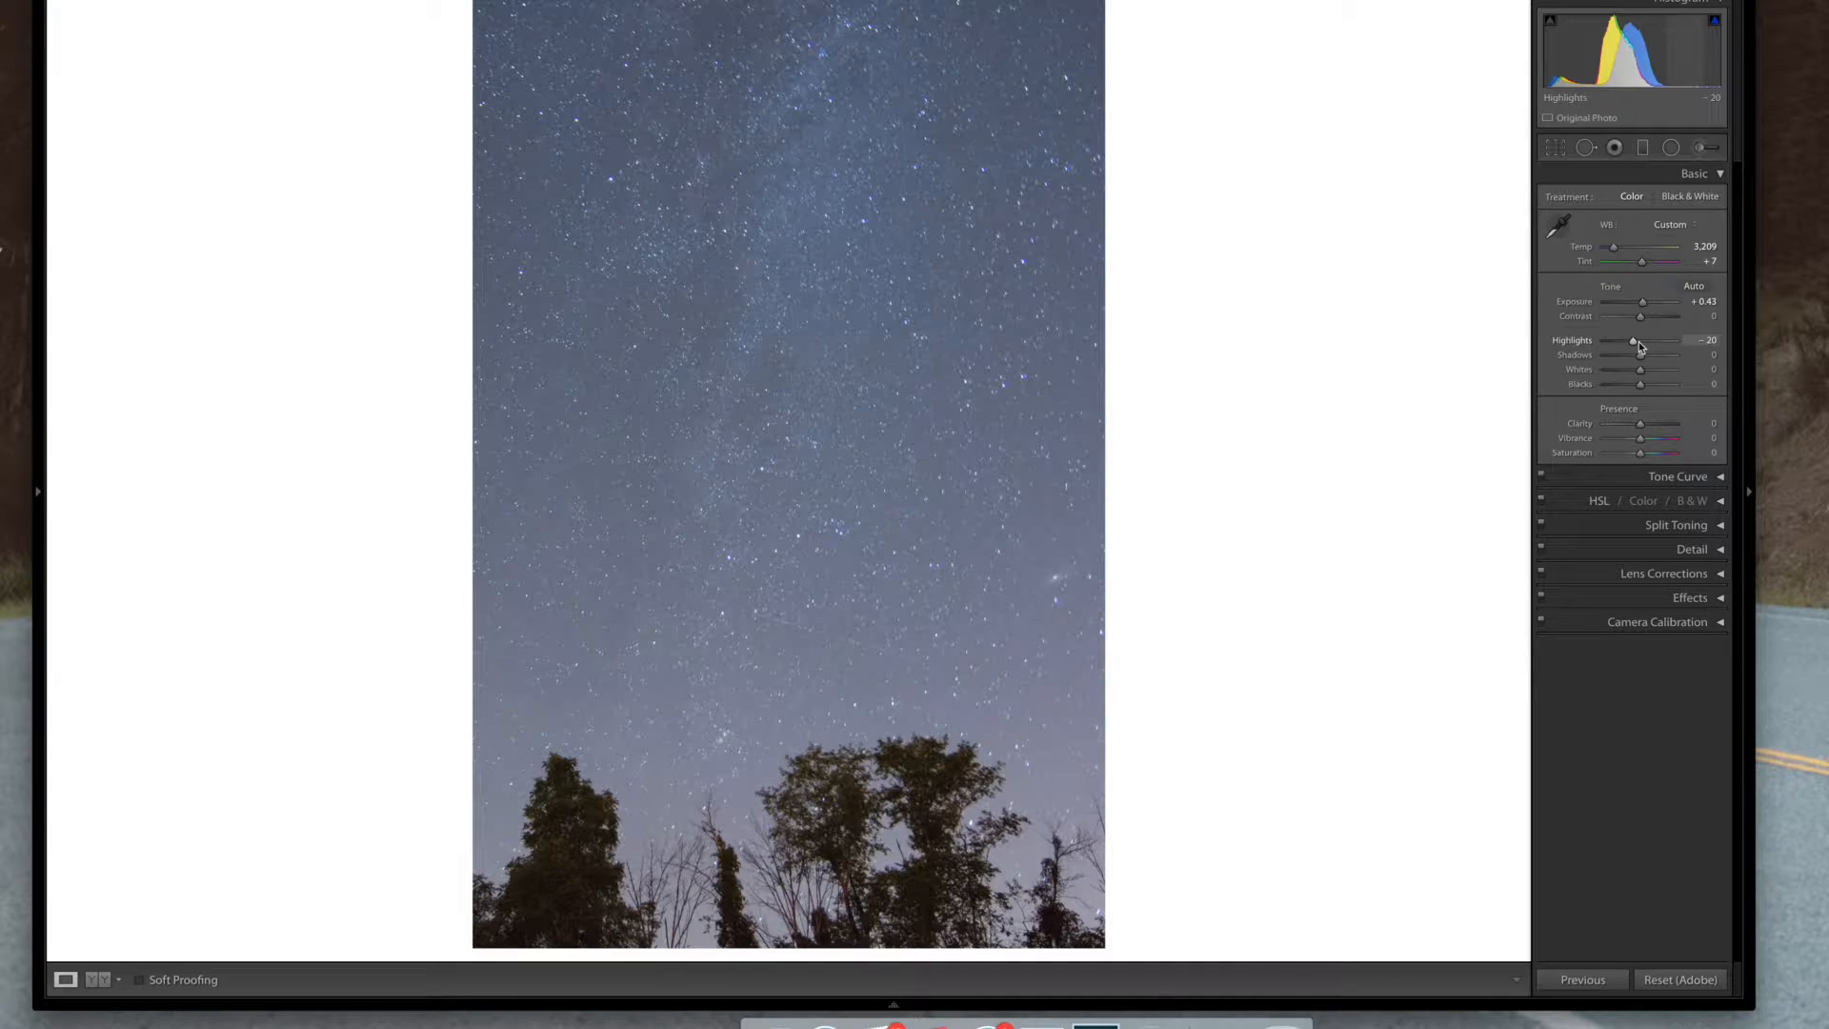
pyautogui.hotkey('shift', 'Up')
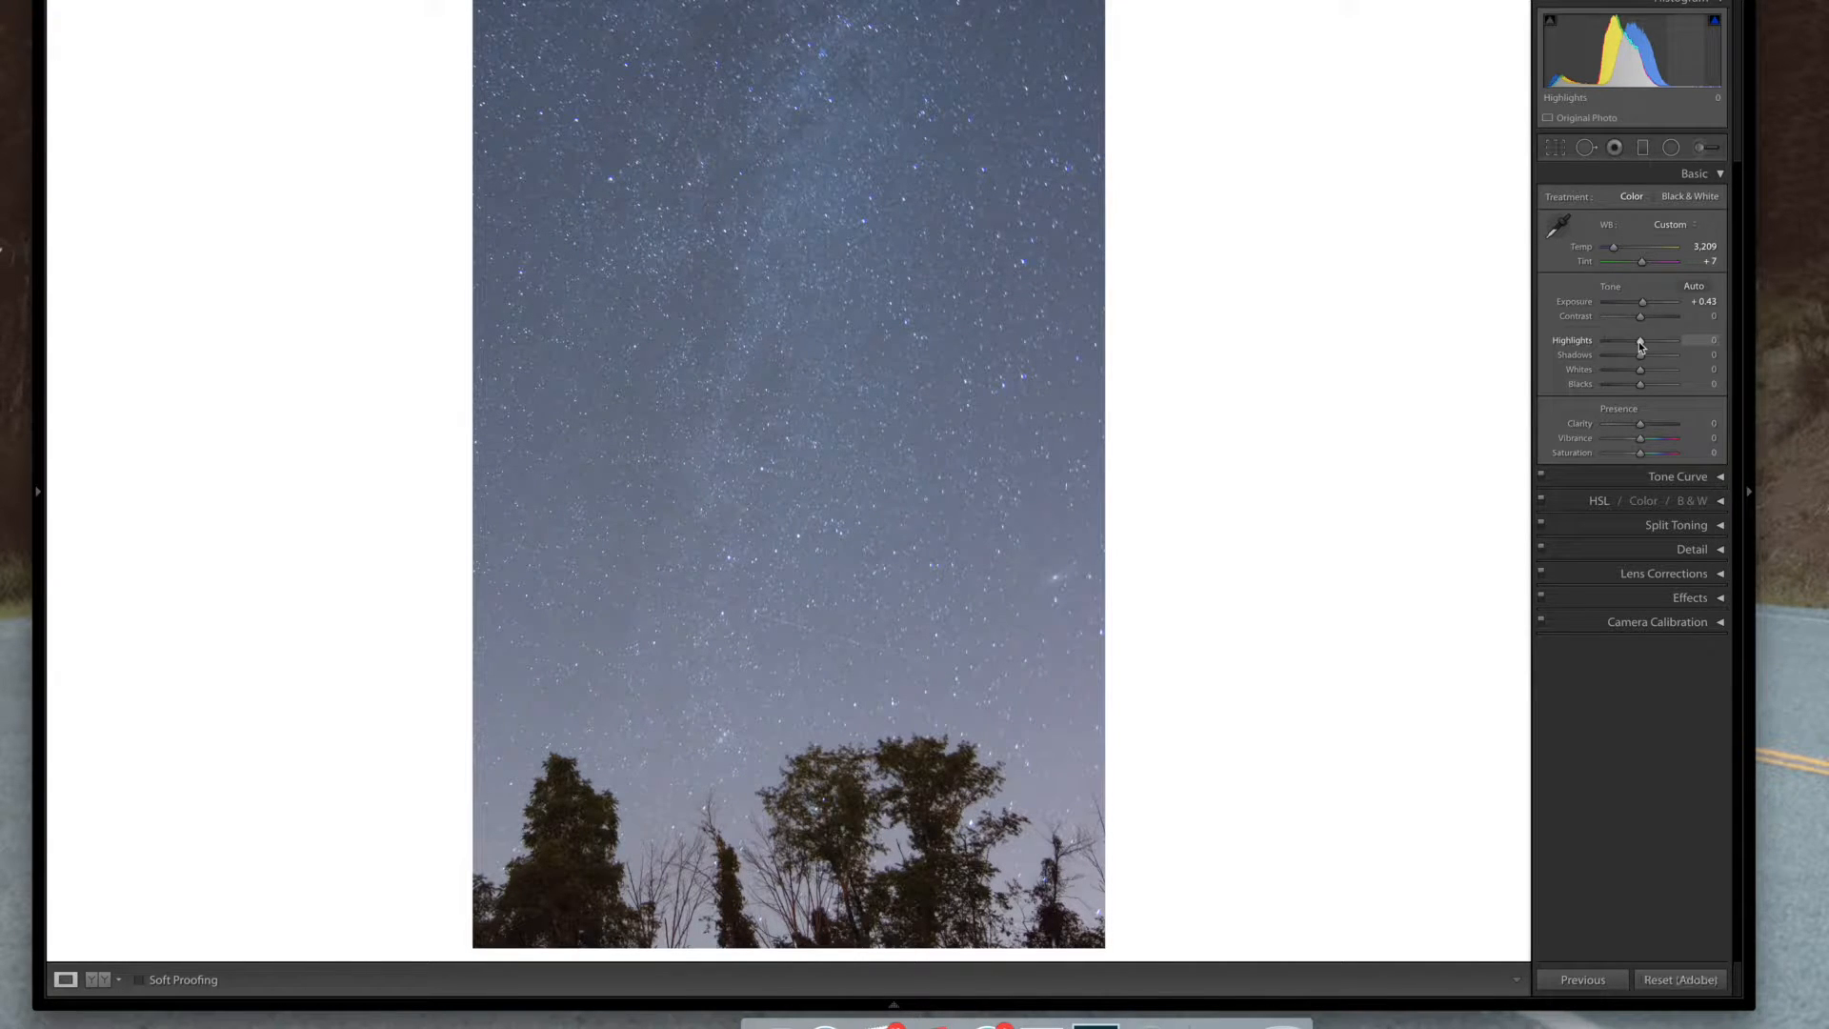
pyautogui.scroll(4, 1638, 341)
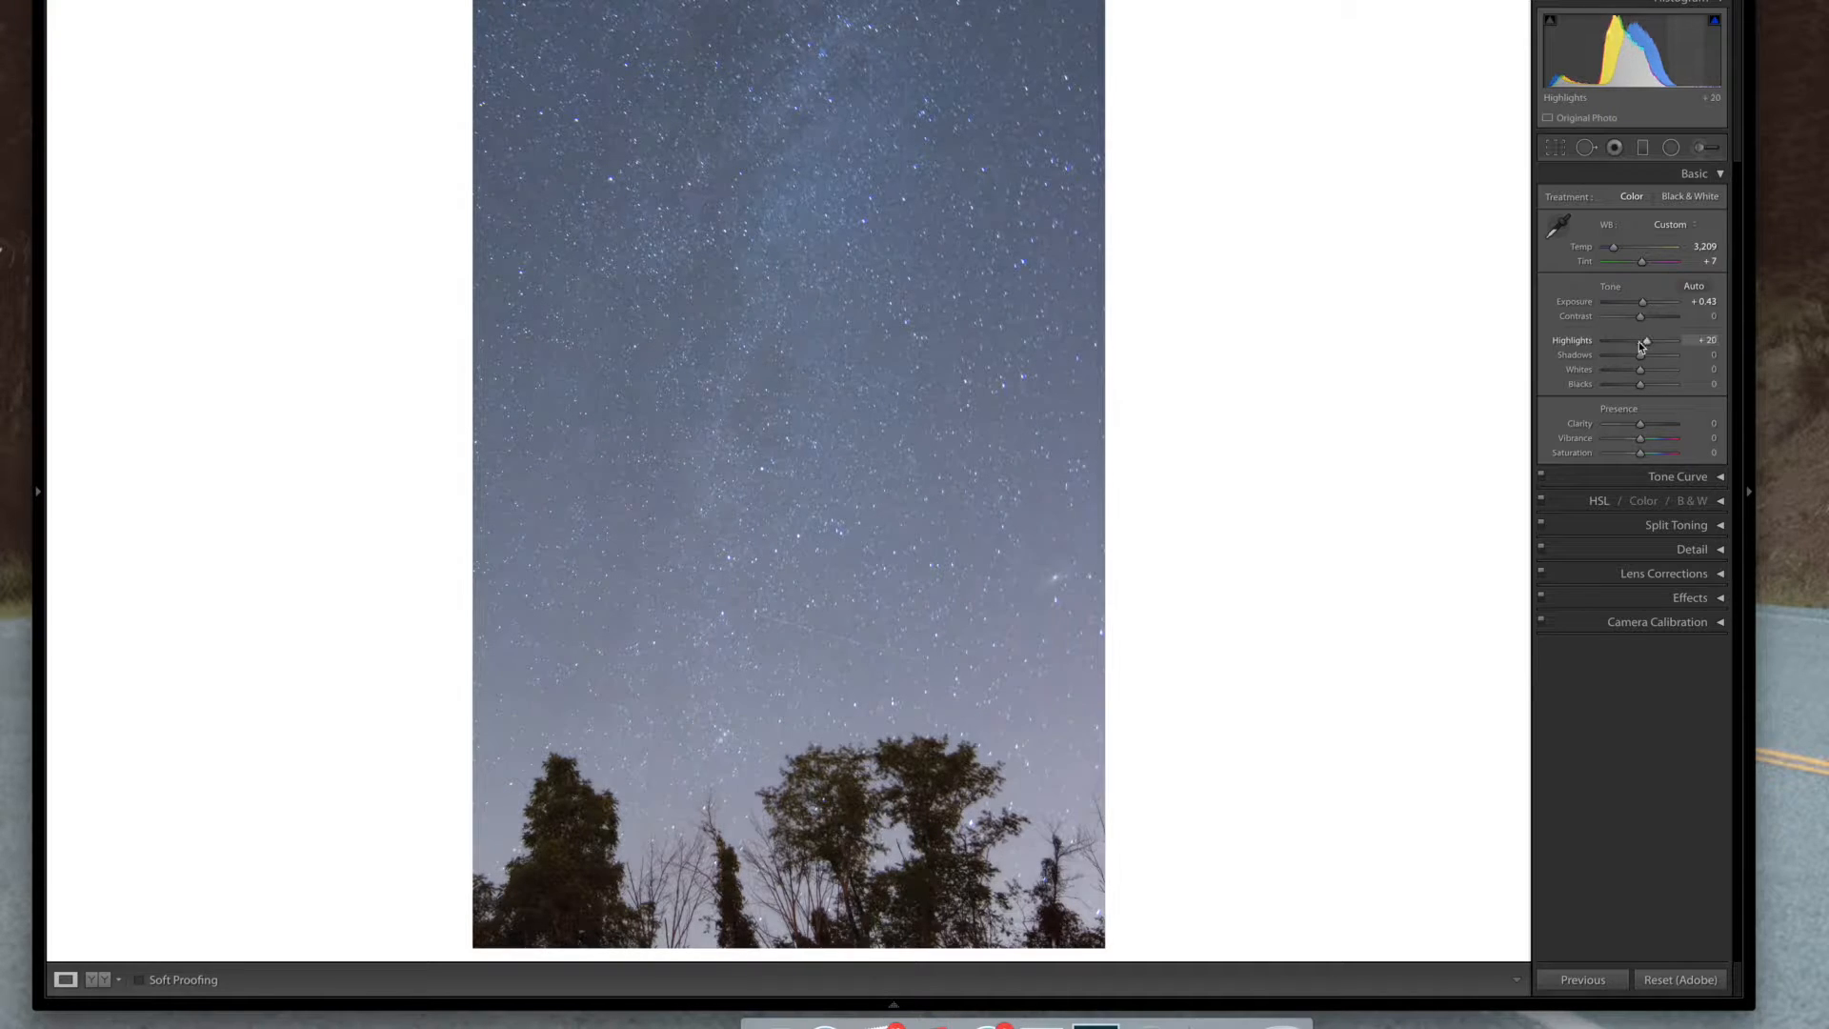
pyautogui.scroll(-8, 1638, 341)
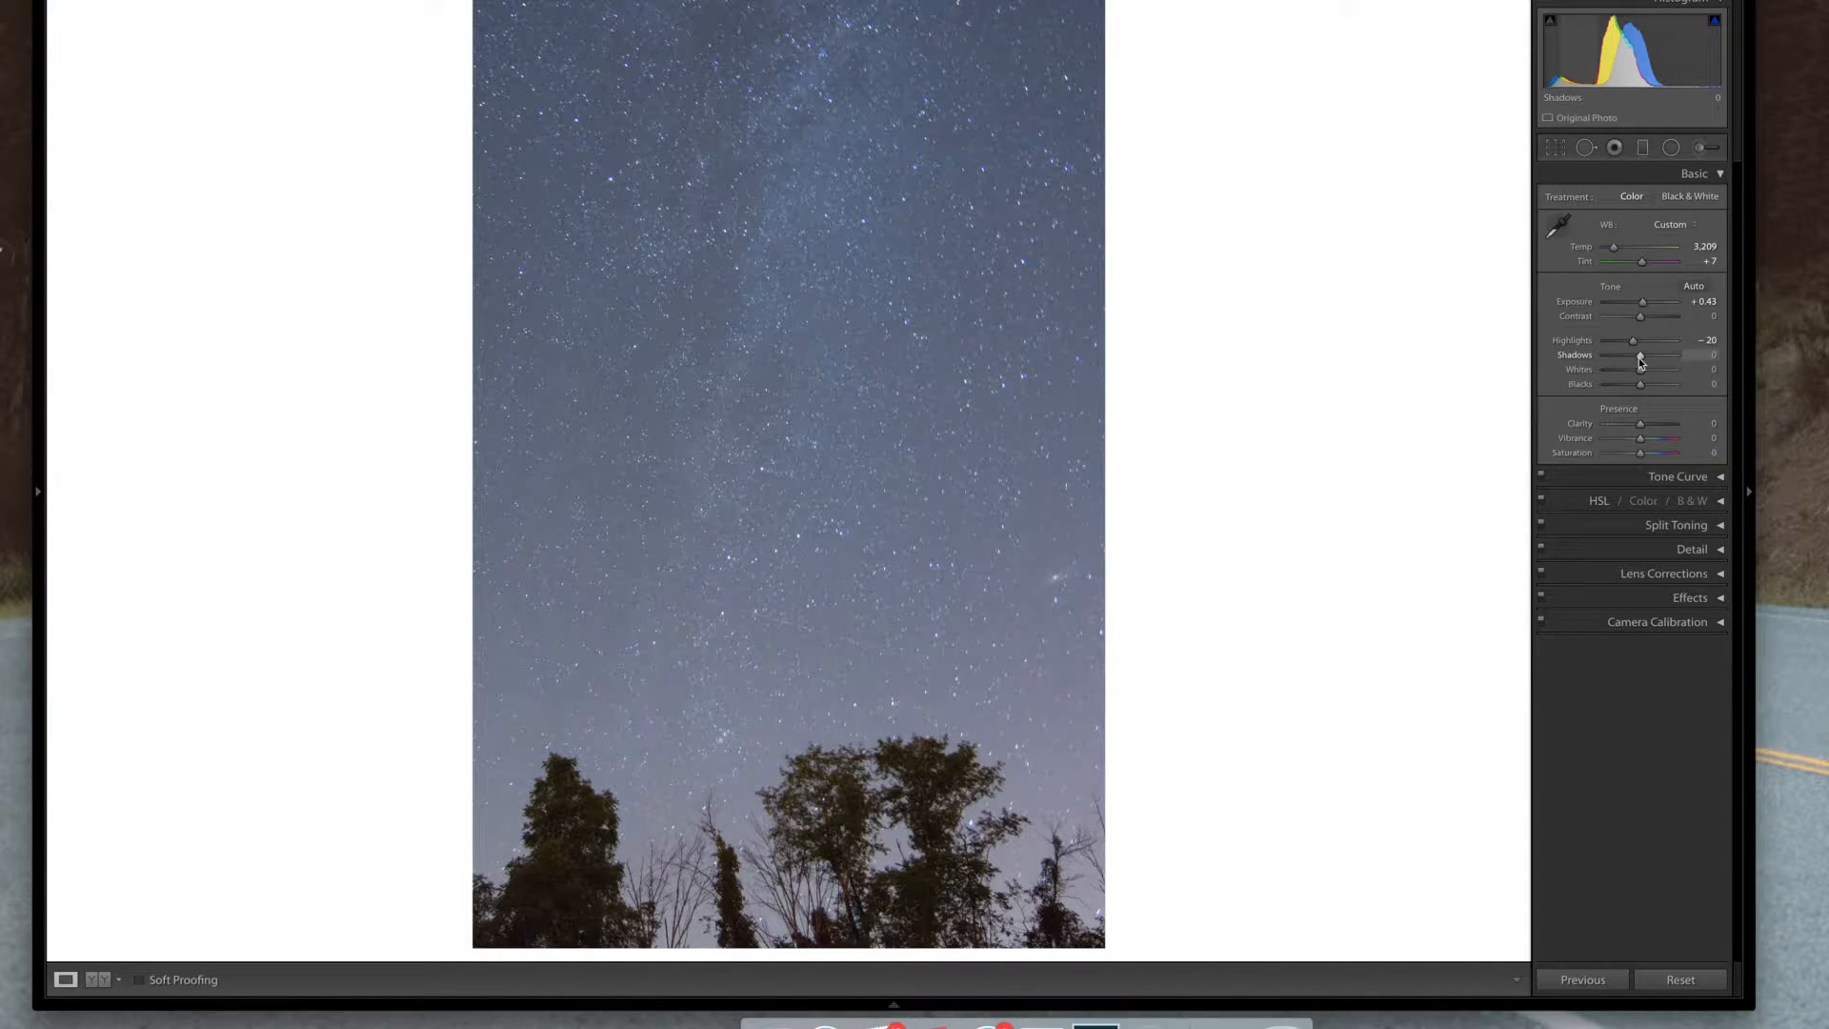
pyautogui.scroll(-4, 1638, 359)
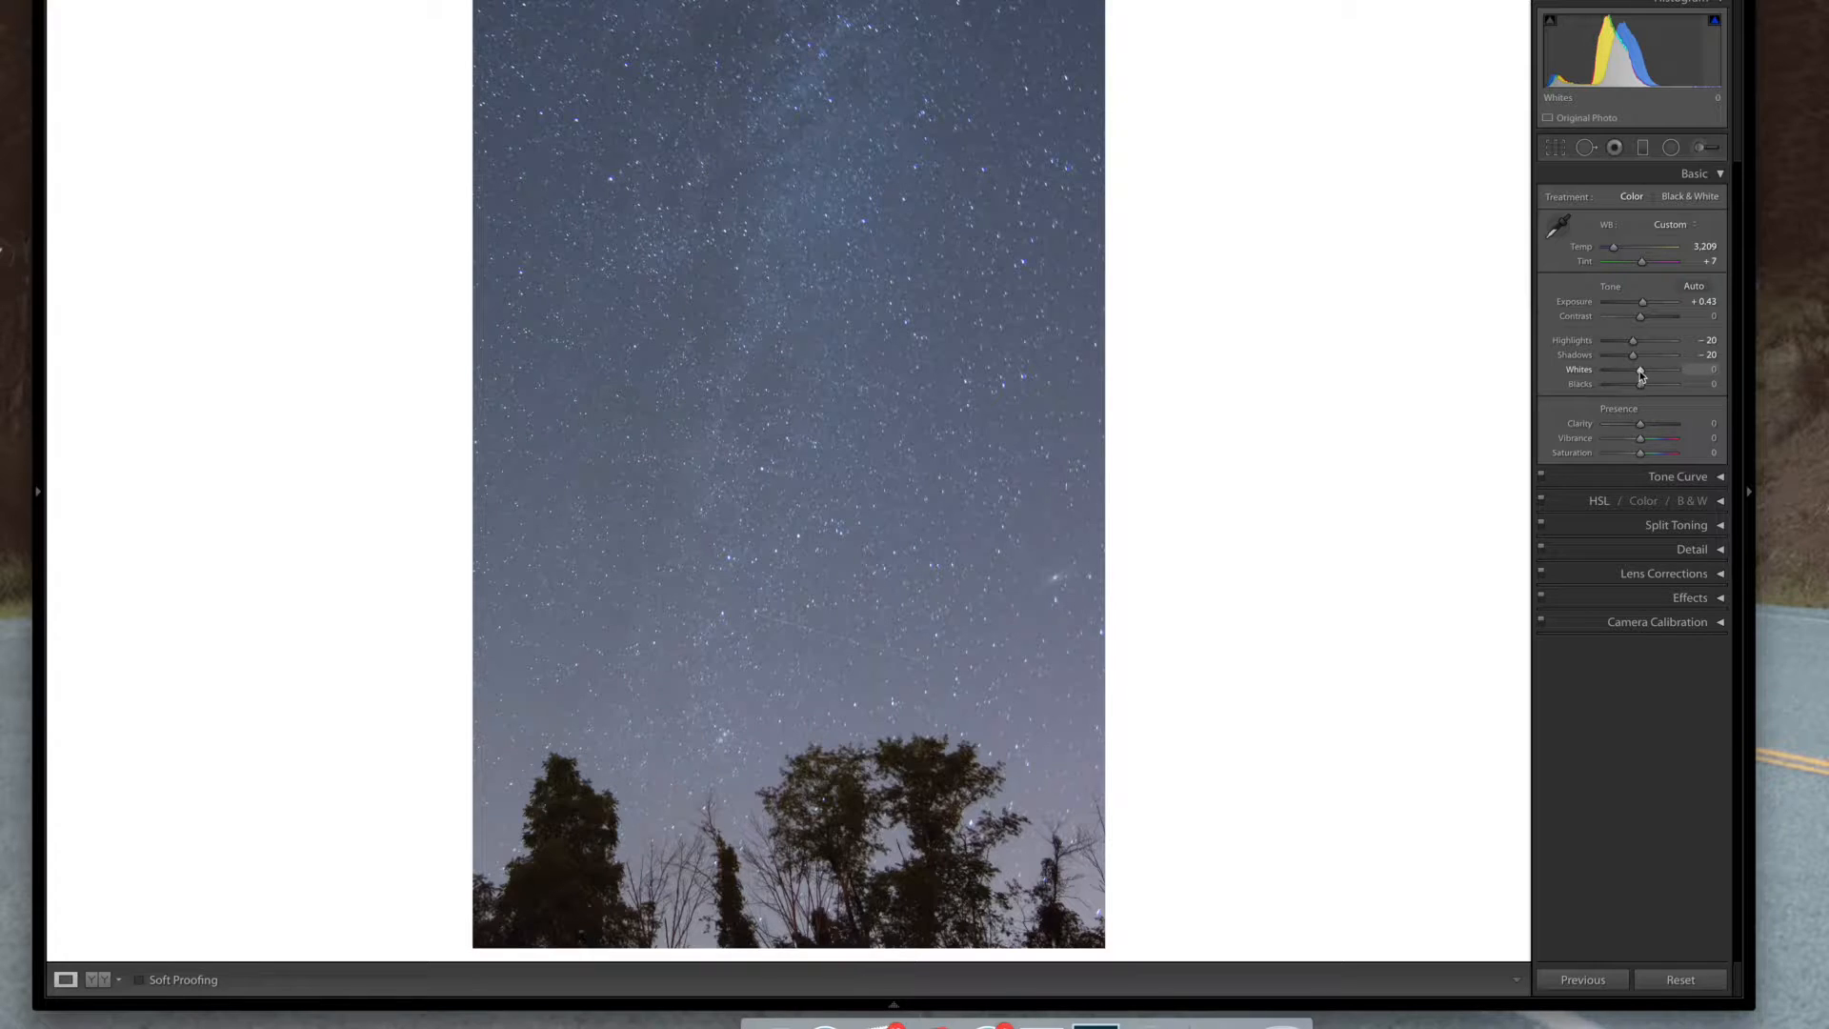
pyautogui.scroll(4, 1640, 371)
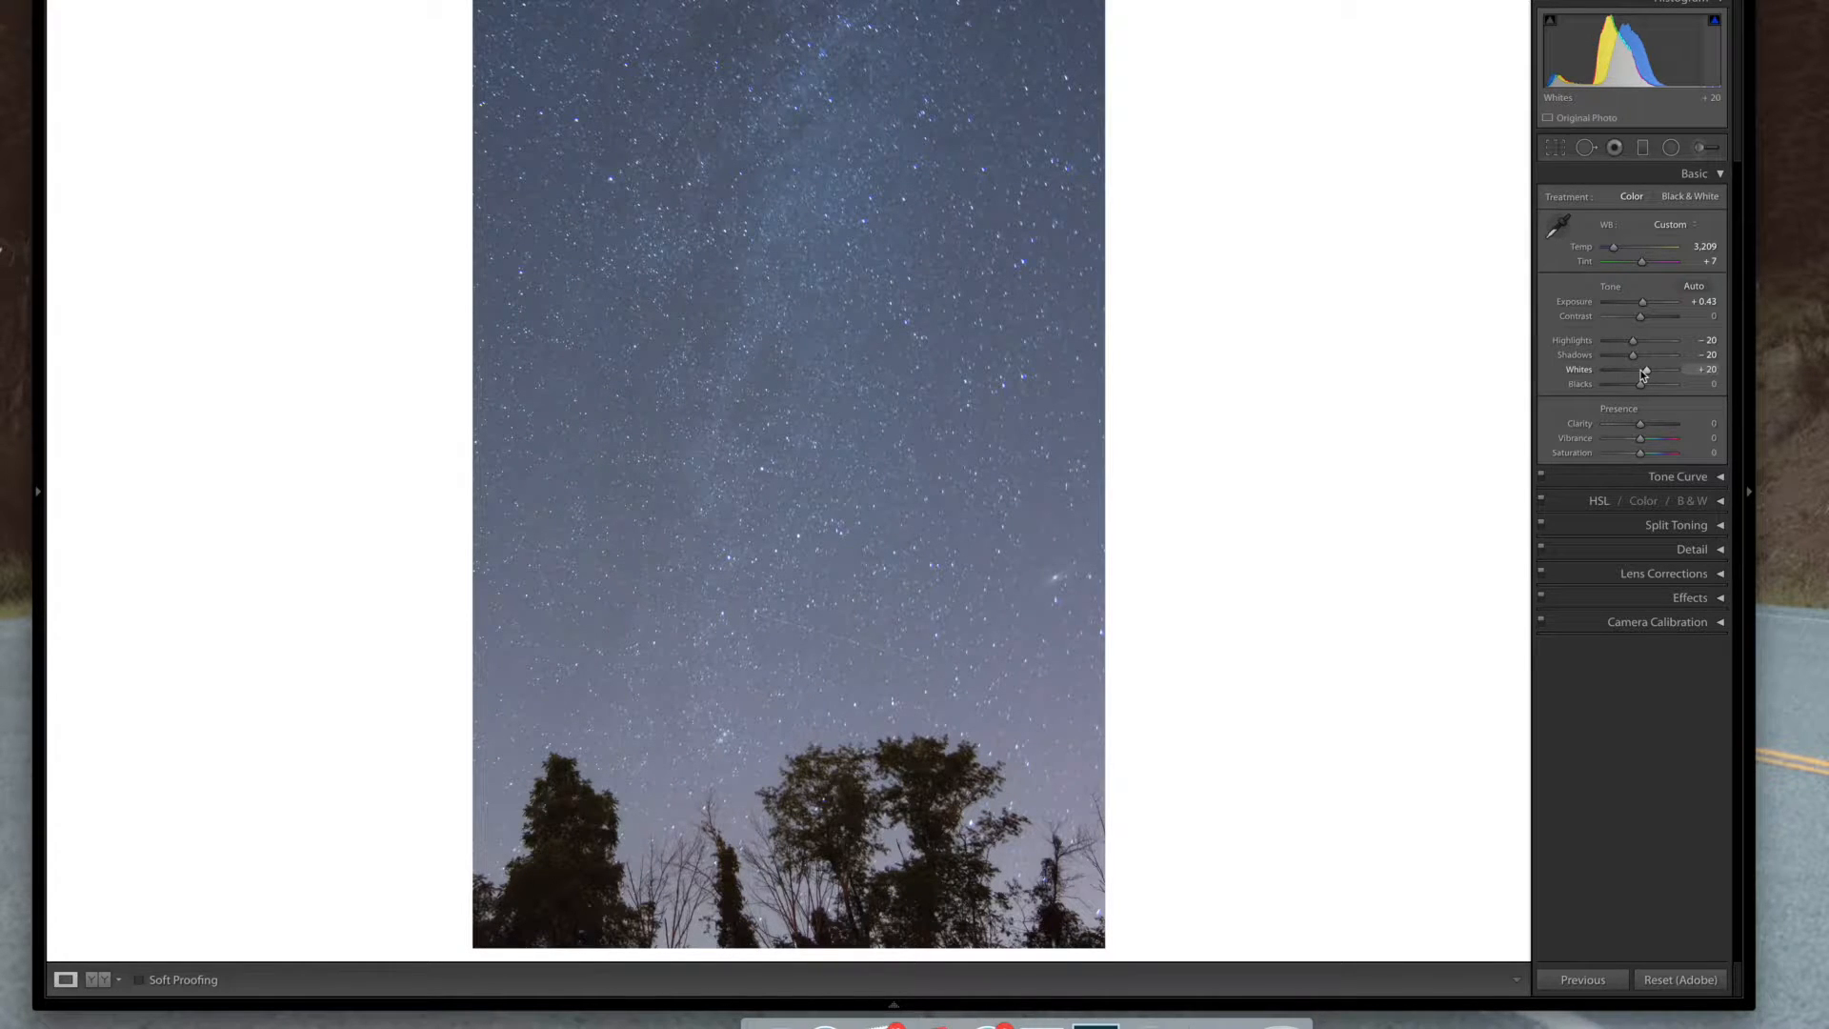
pyautogui.scroll(-8, 1642, 374)
pyautogui.scroll(8, 1641, 375)
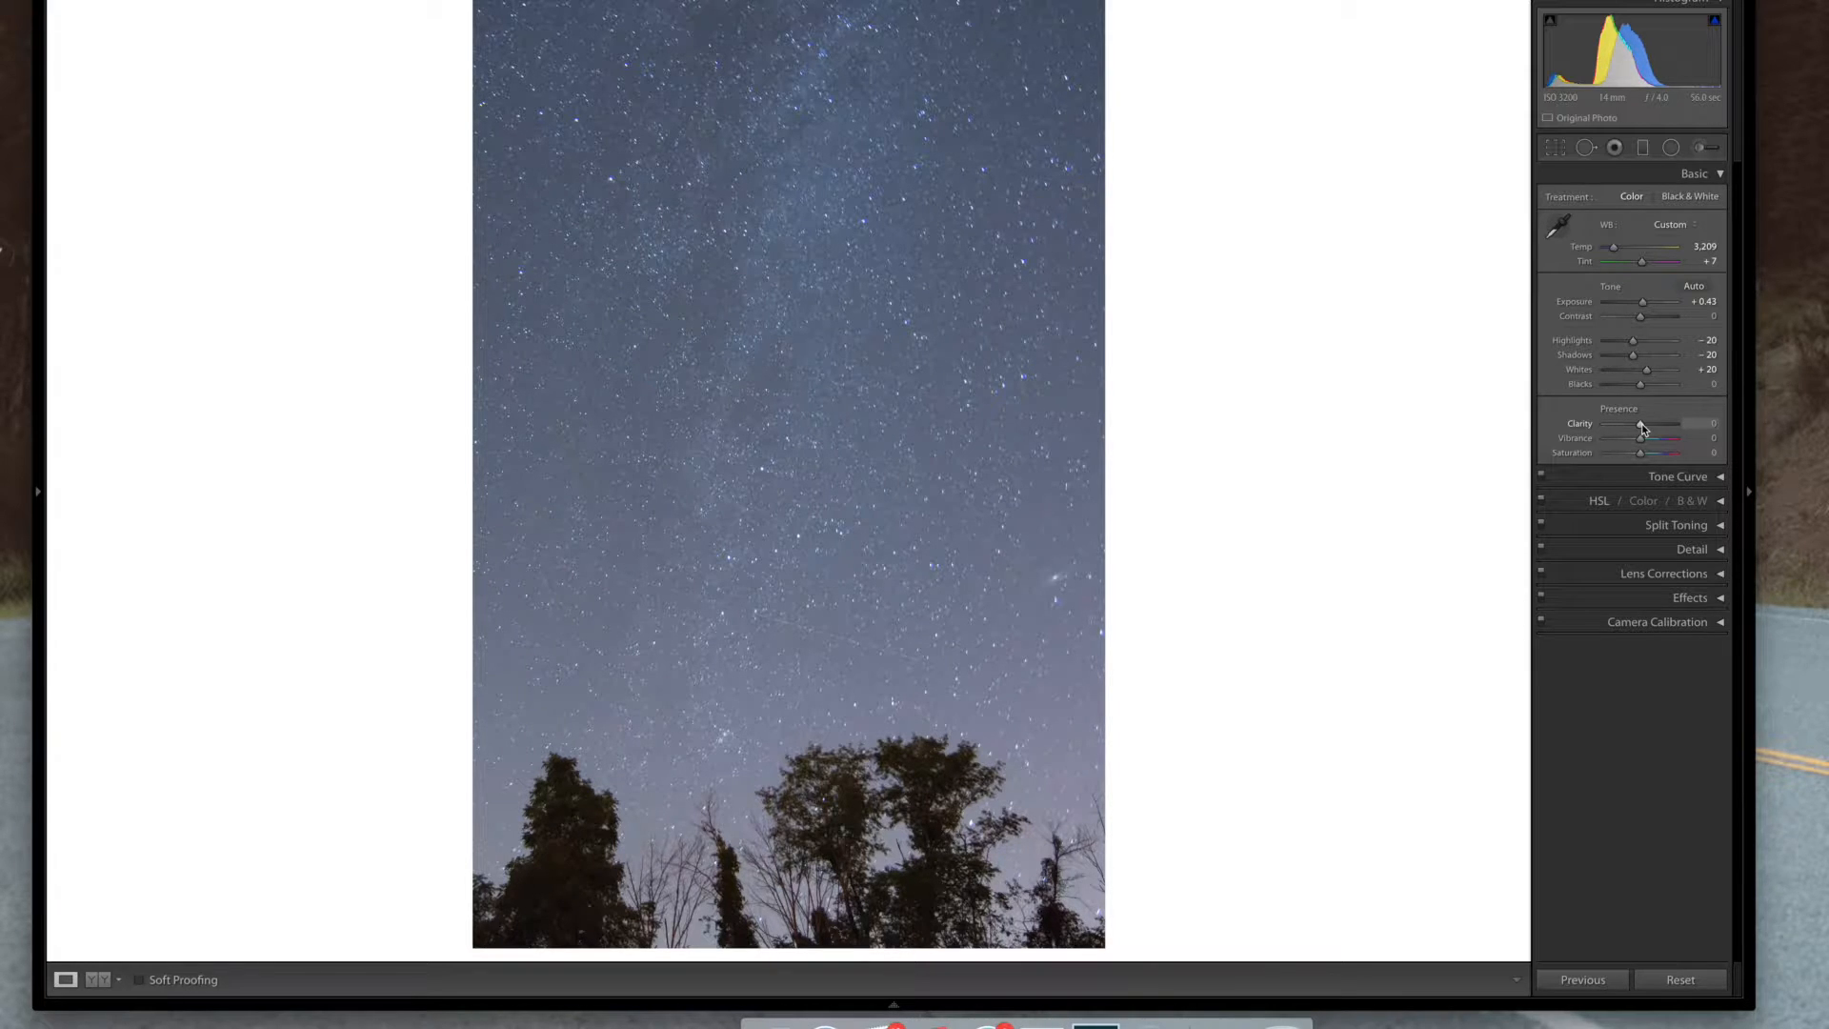
# Set Clarity to +40 and Vibrance to +25
pyautogui.moveTo(1642, 425); pyautogui.dragTo(1644, 425)
pyautogui.hotkey('shift', 'Up')
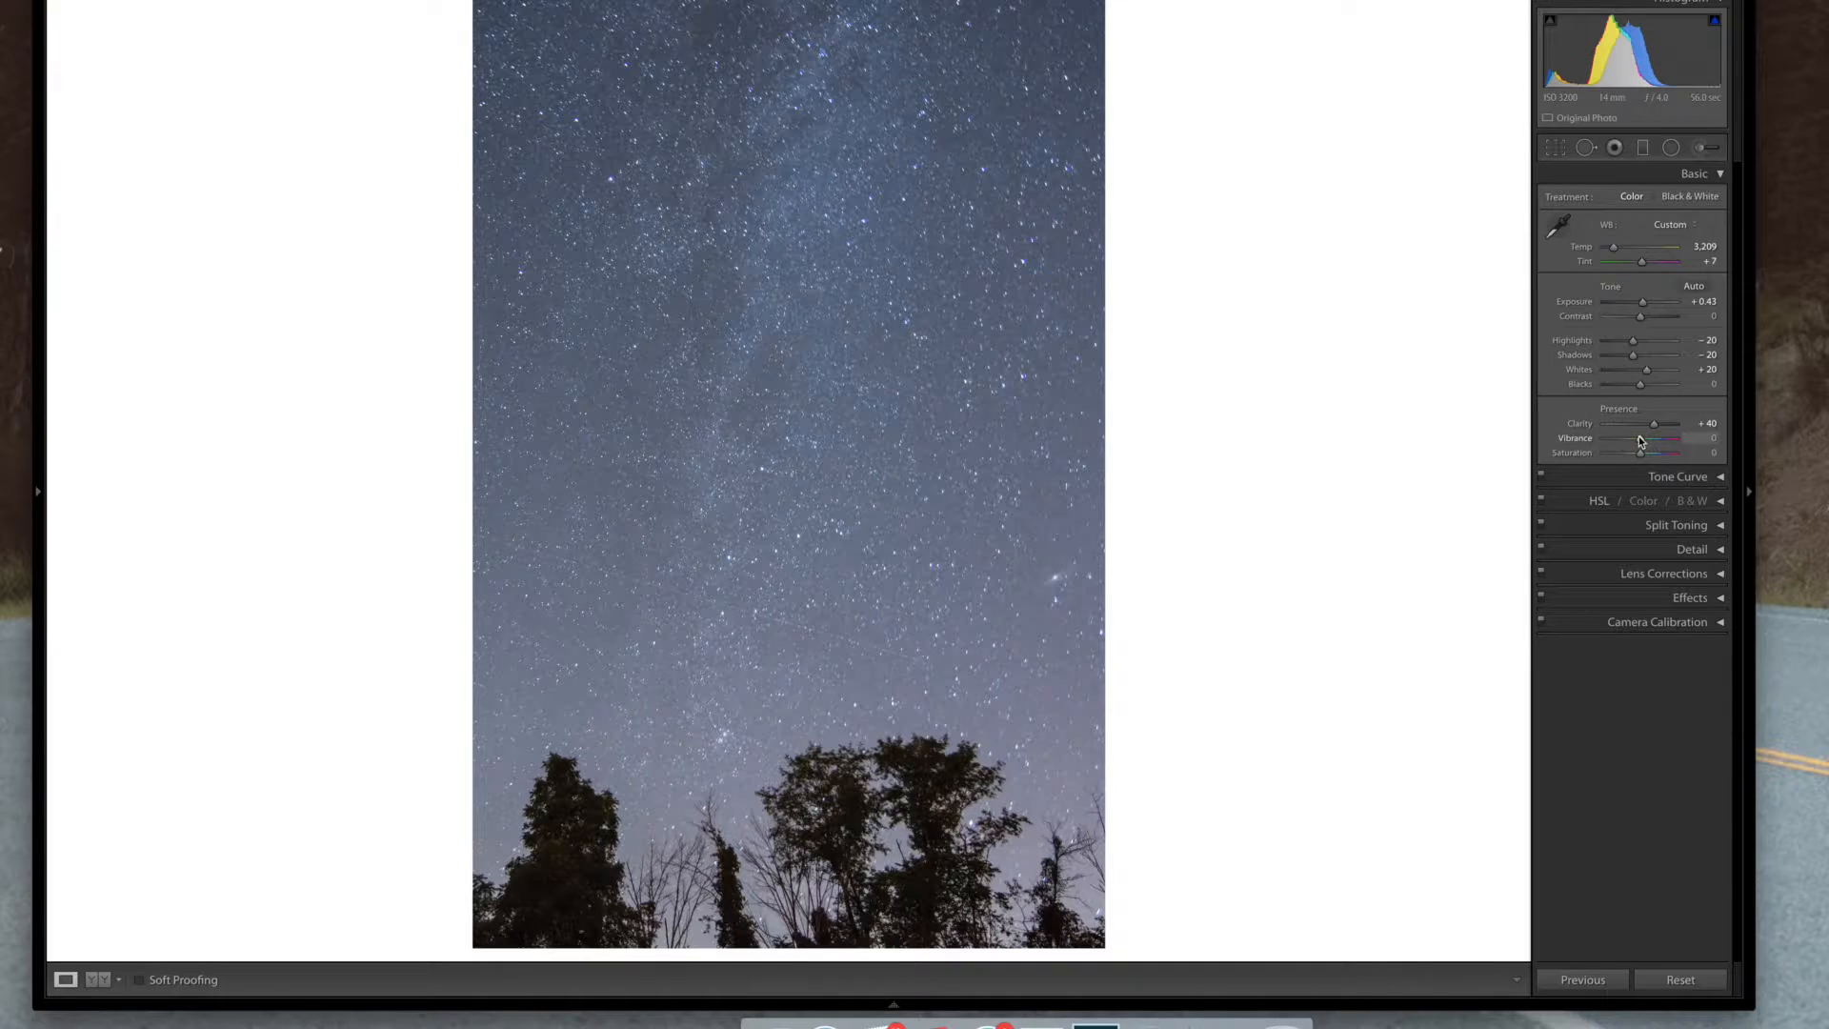
pyautogui.hotkey('shift', 'Up')
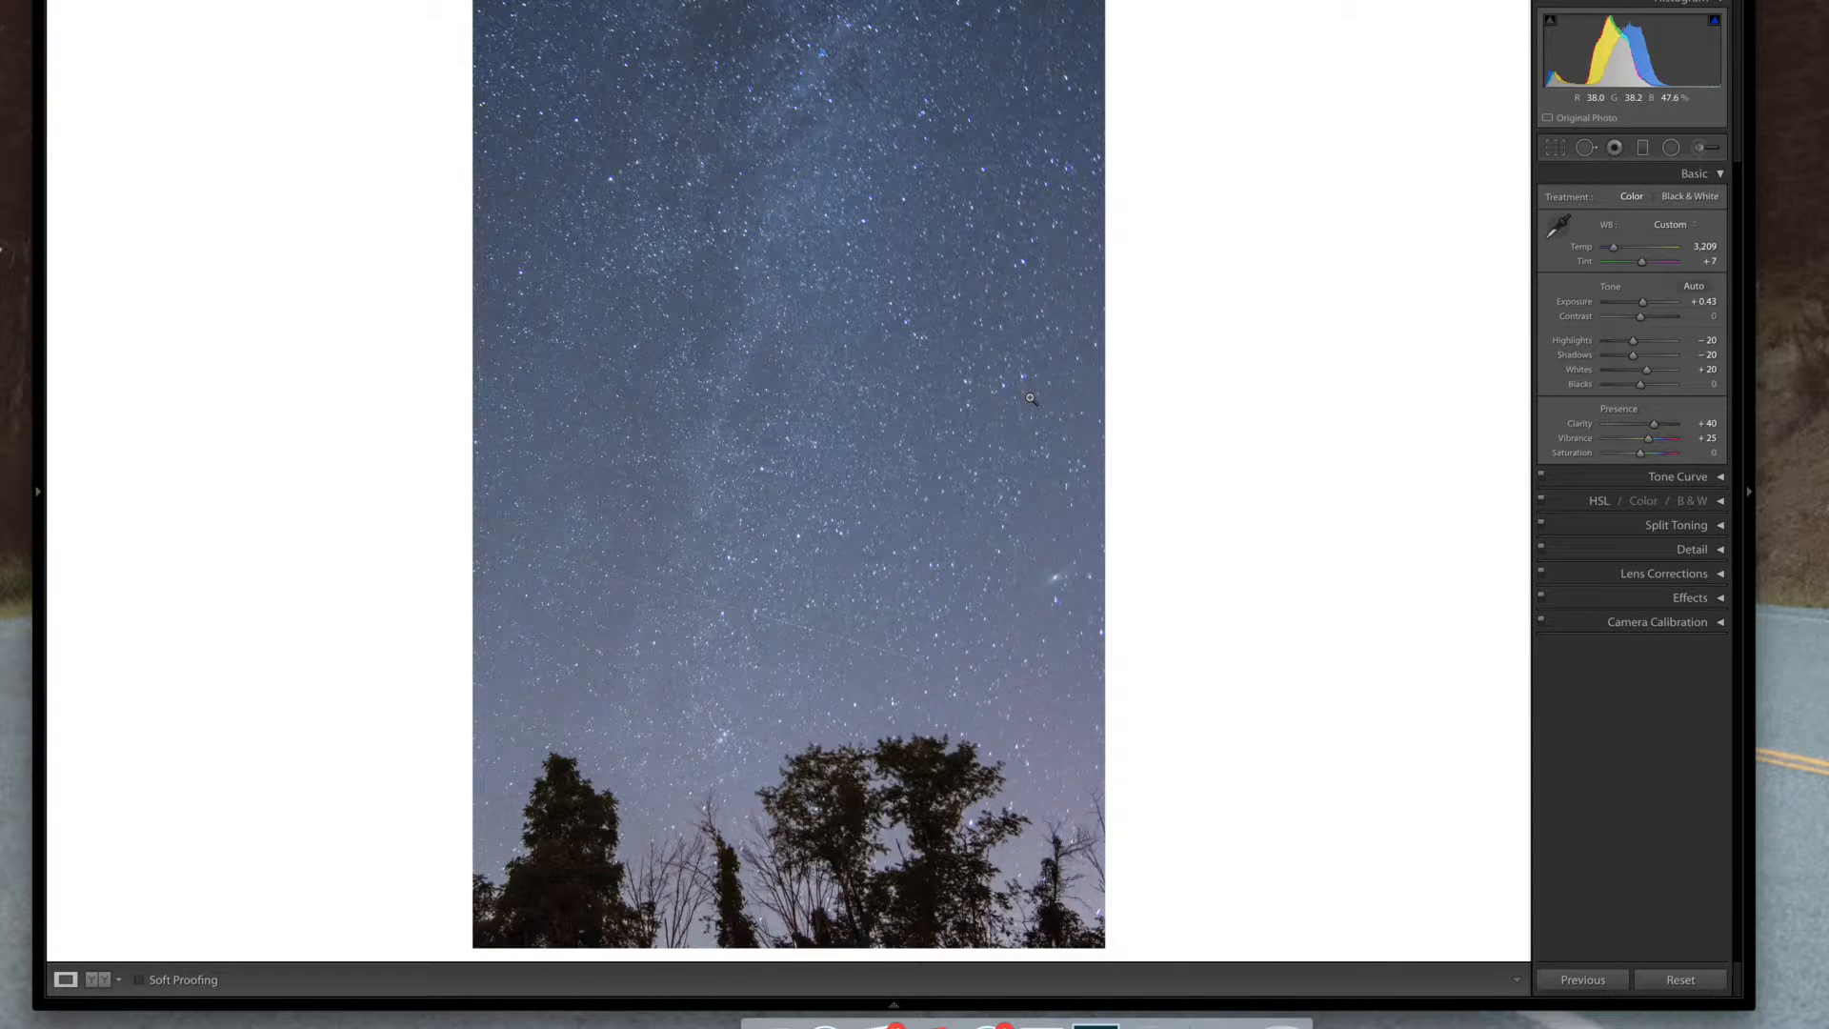
# Zoom in on the star detail and compare the edited photo with its before version
pyautogui.click(855, 398)
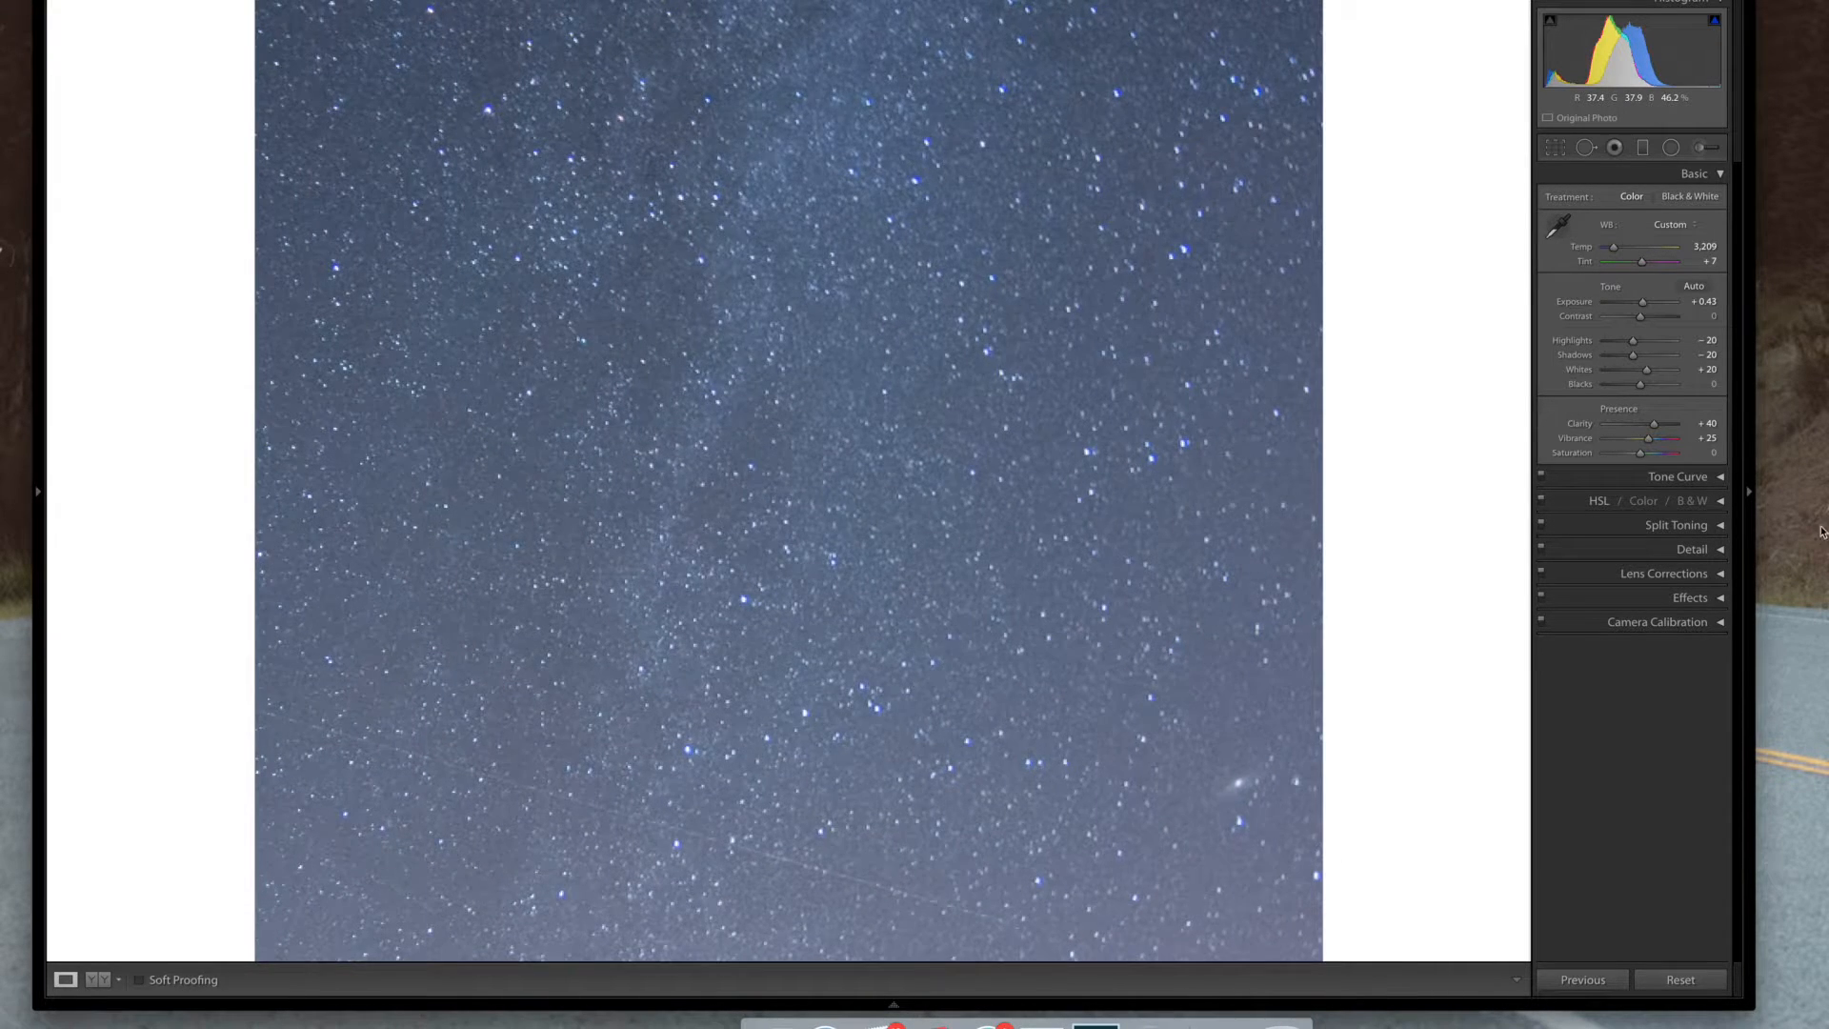
pyautogui.press('z')
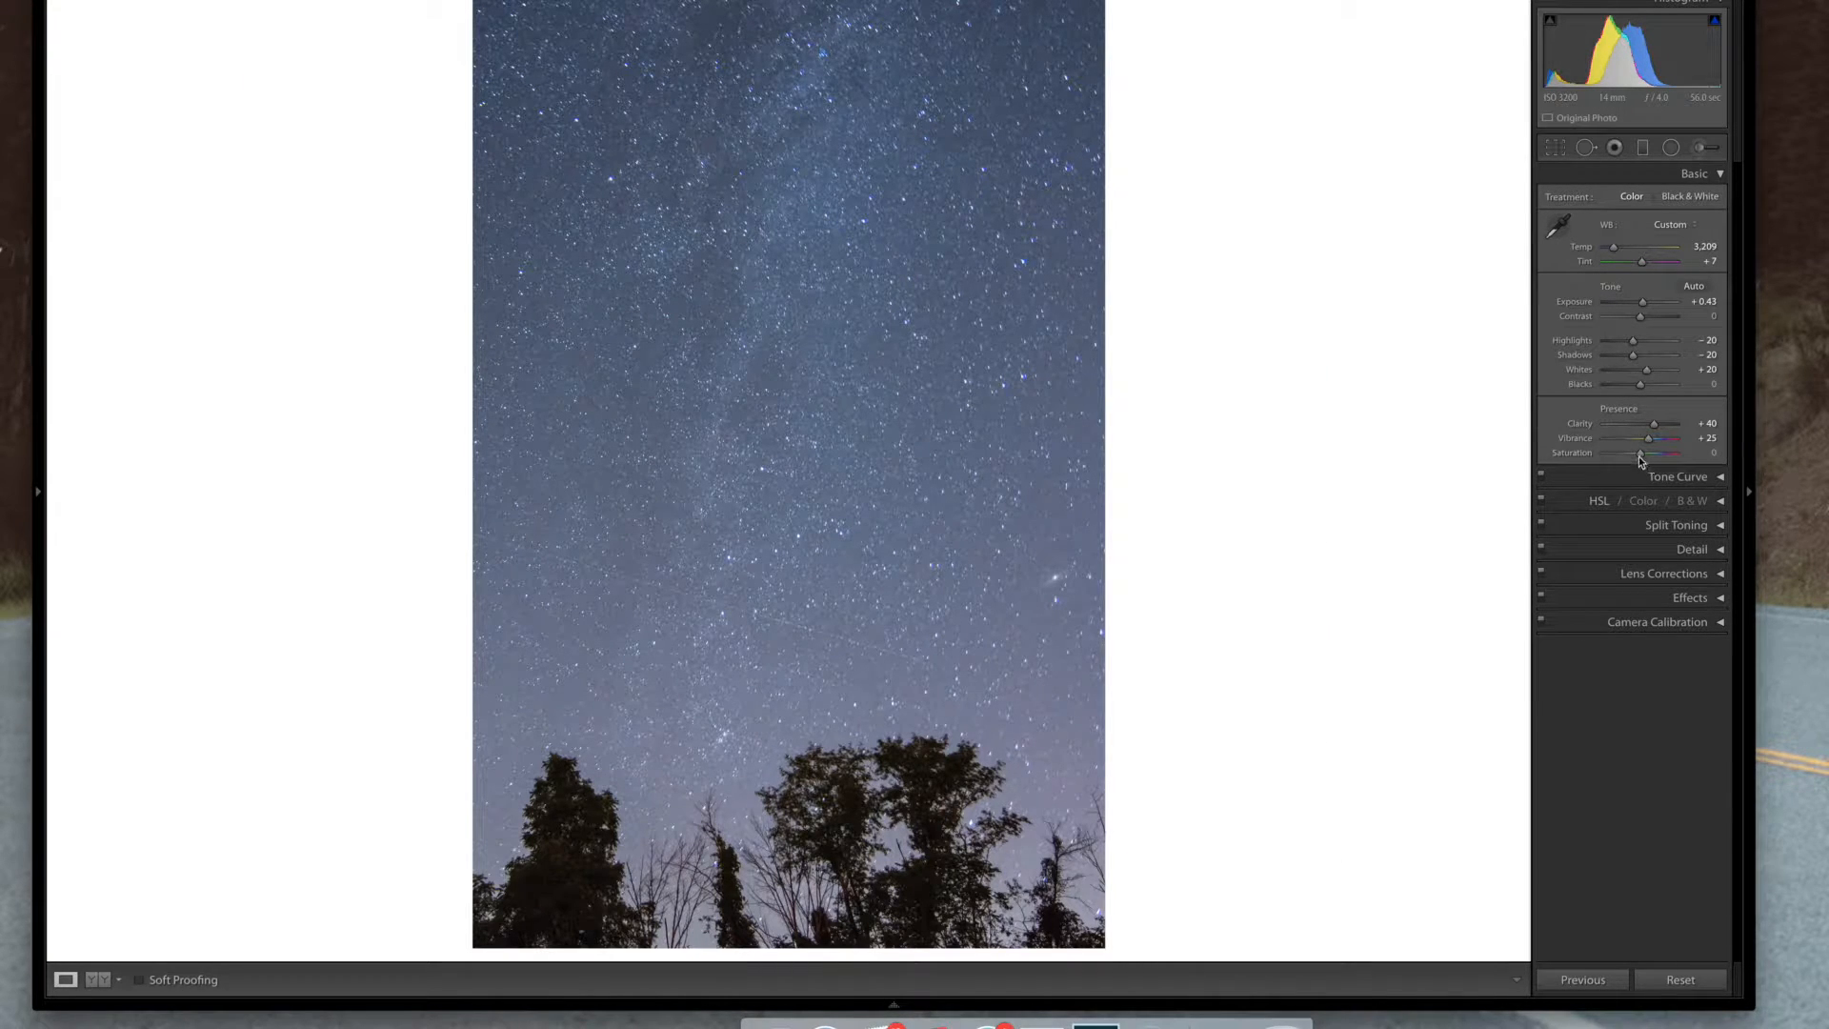
pyautogui.hotkey('shift', 'Up')
pyautogui.click(1720, 176)
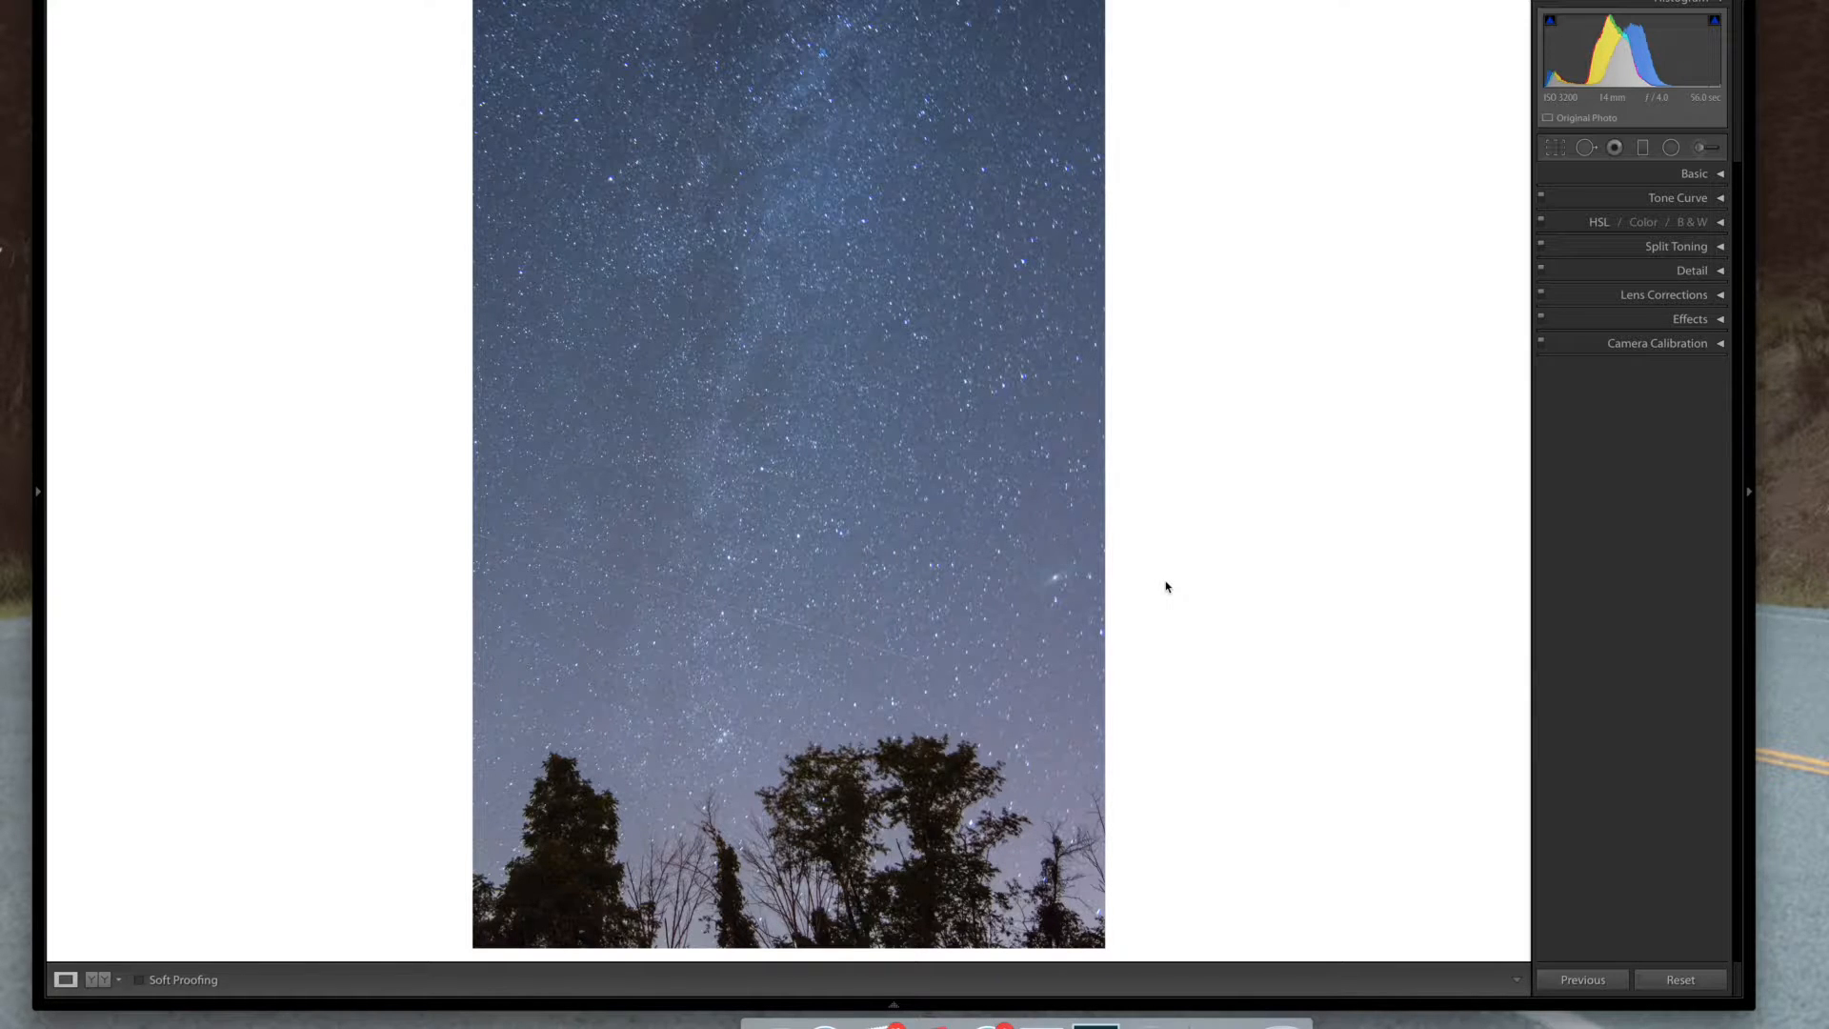
pyautogui.press('\\')
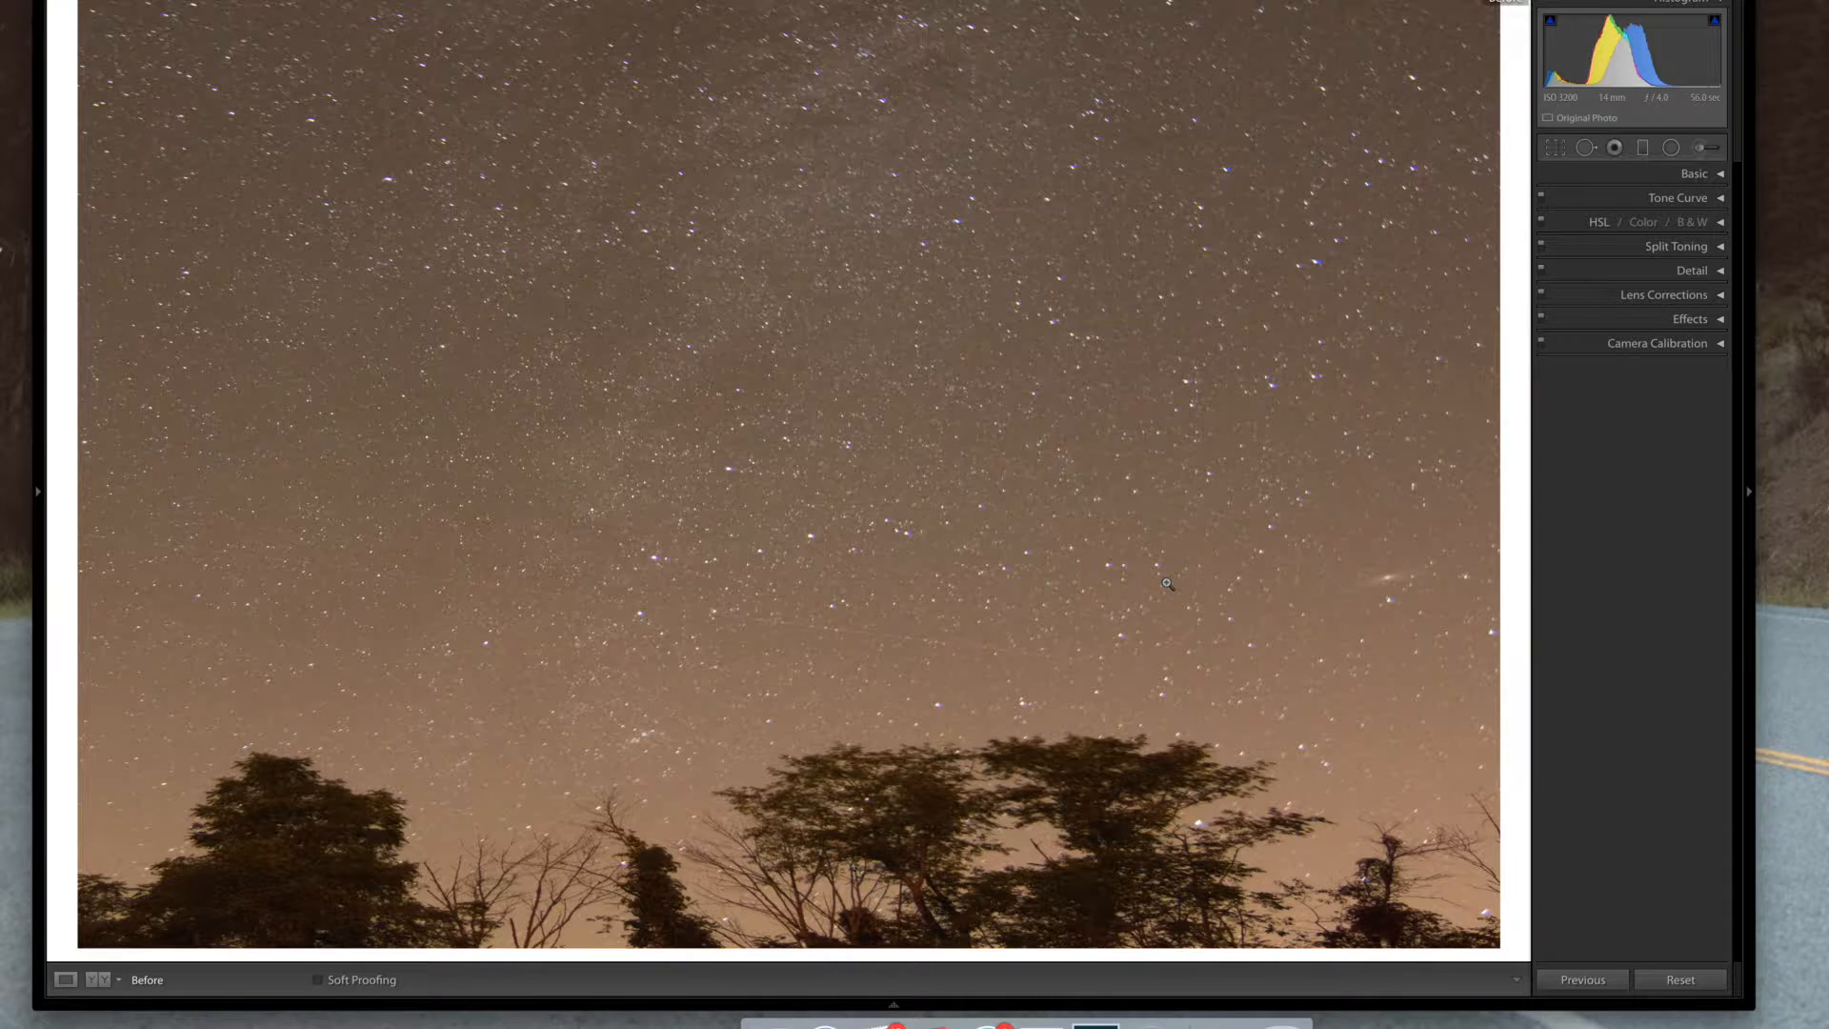
pyautogui.press(']')
pyautogui.press('\\')
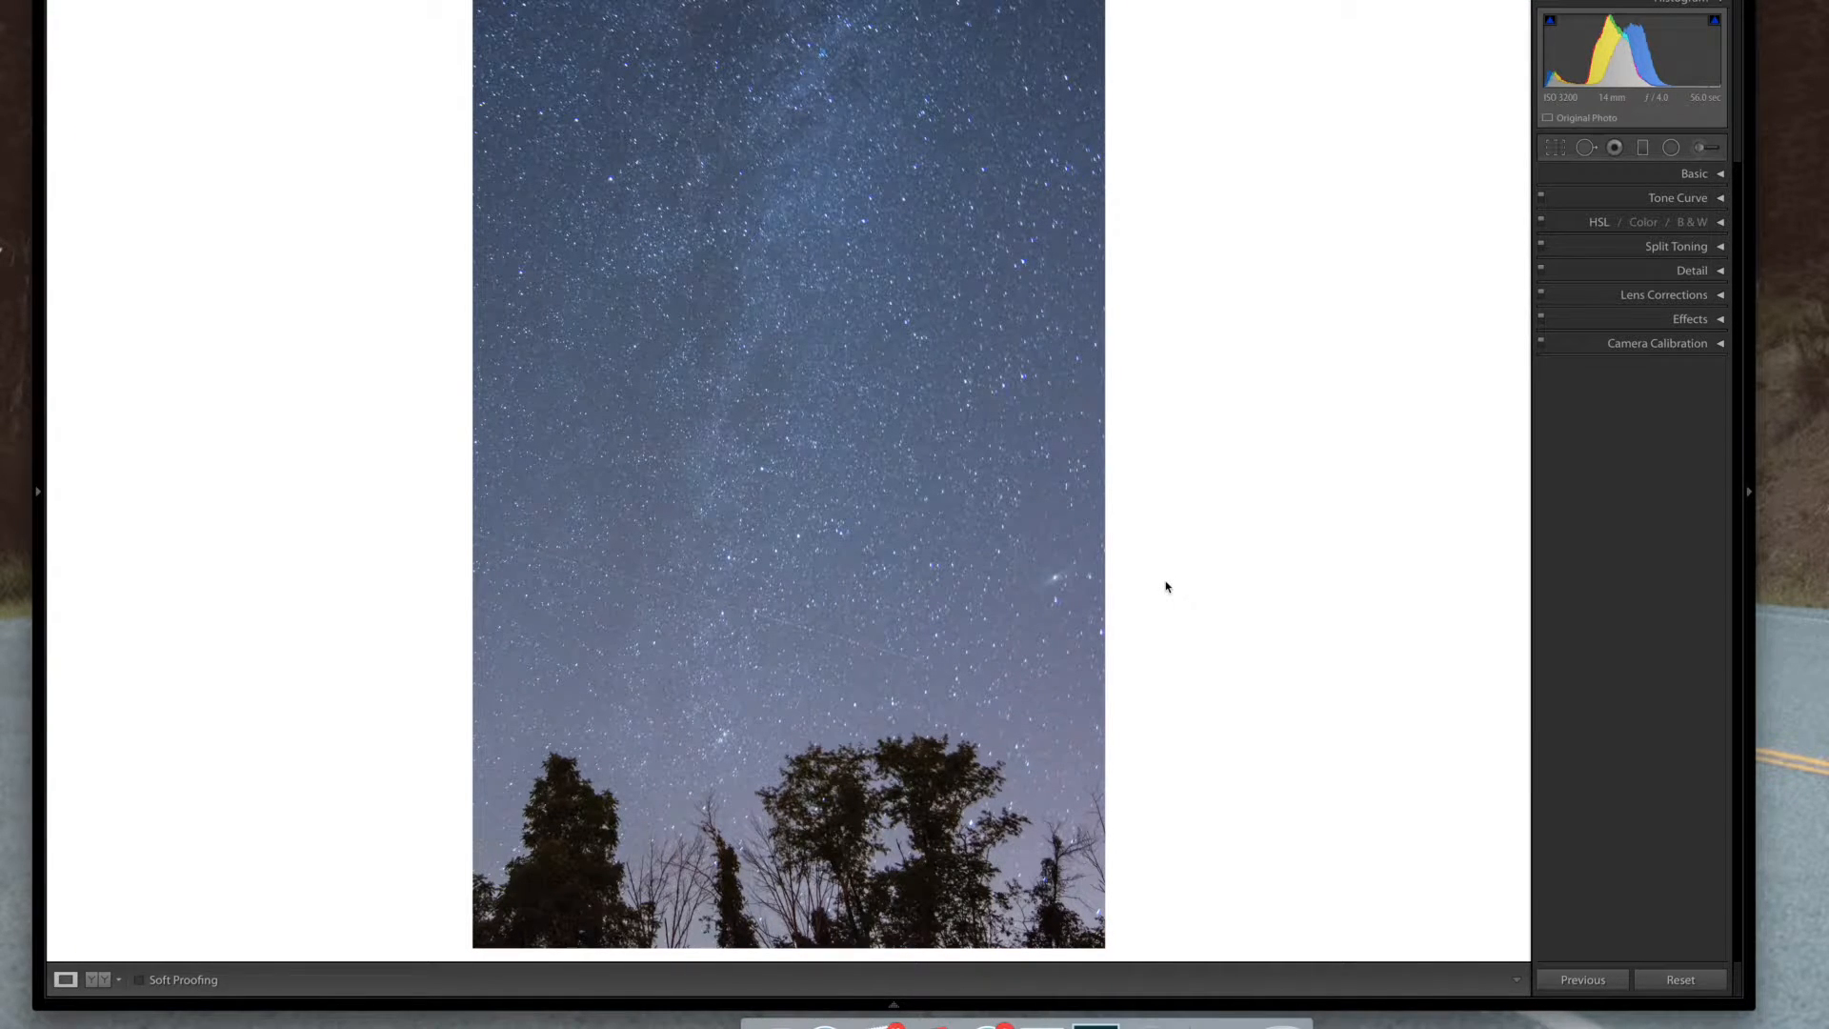
pyautogui.press('\\')
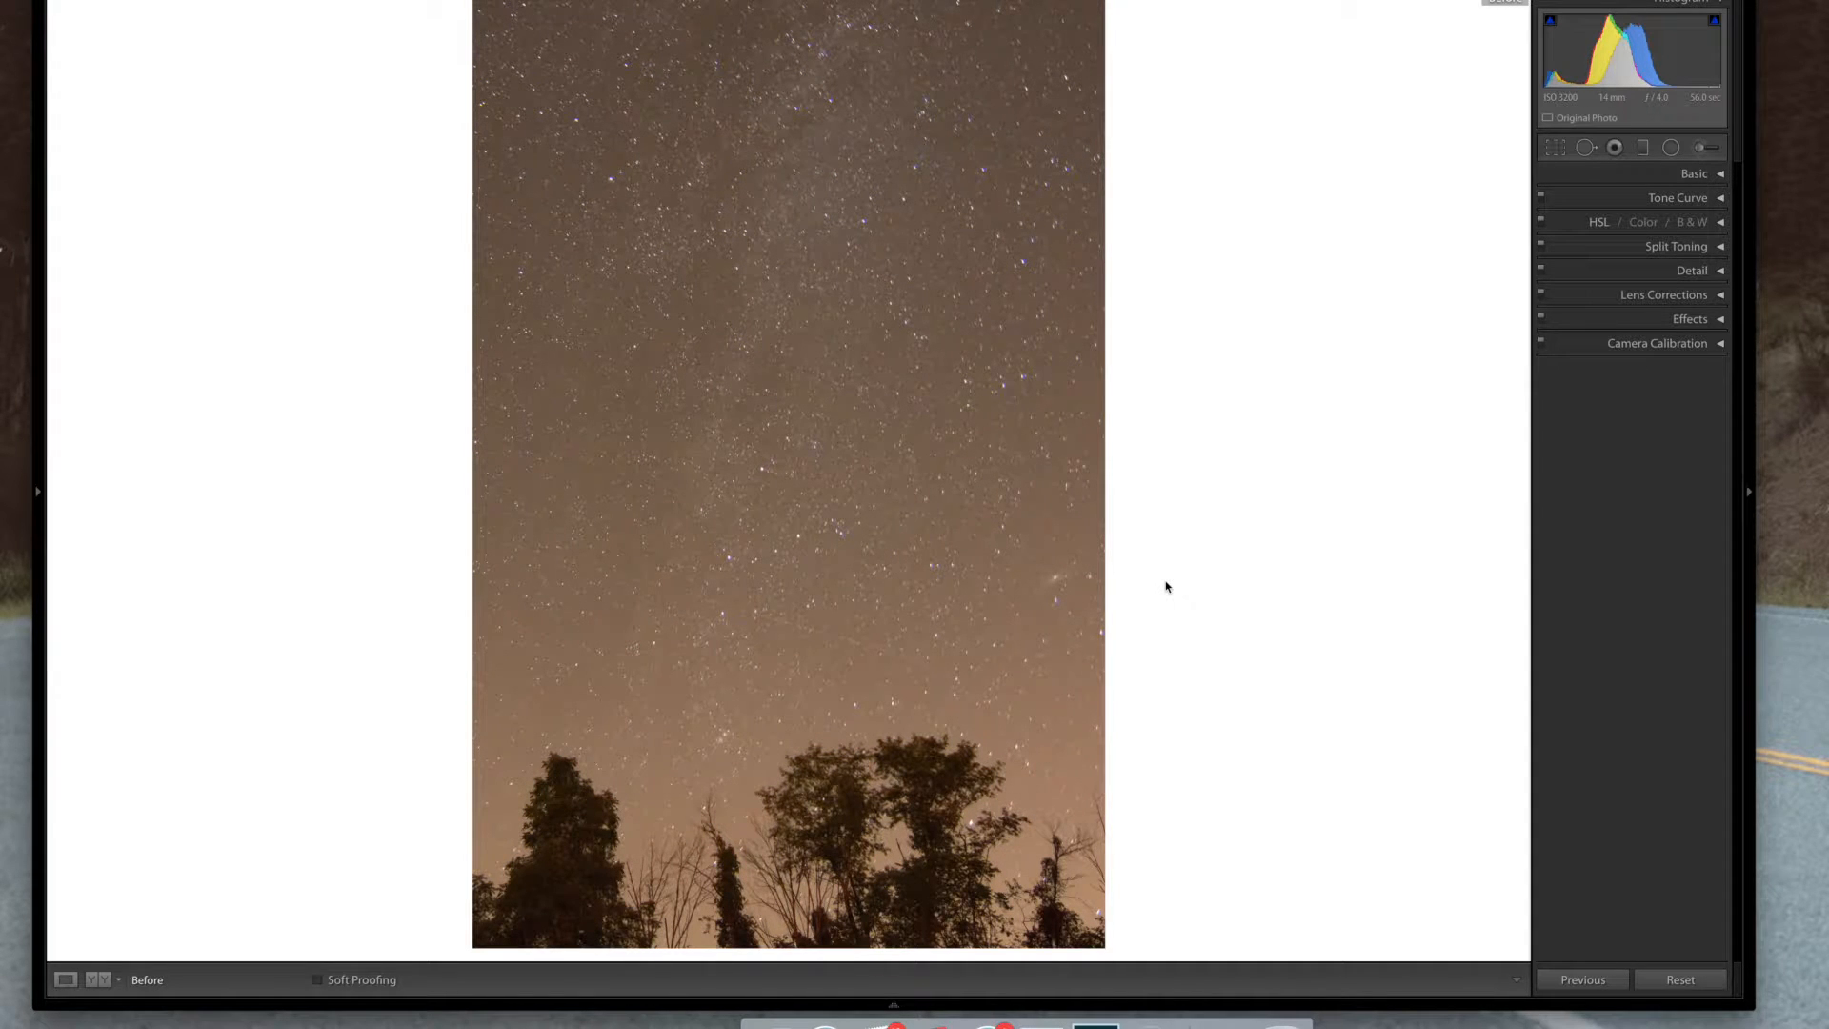
# Shape the RGB point tone curve into a gentle S-curve, lifting the black point and adding shadow and highlight points
pyautogui.press('\\')
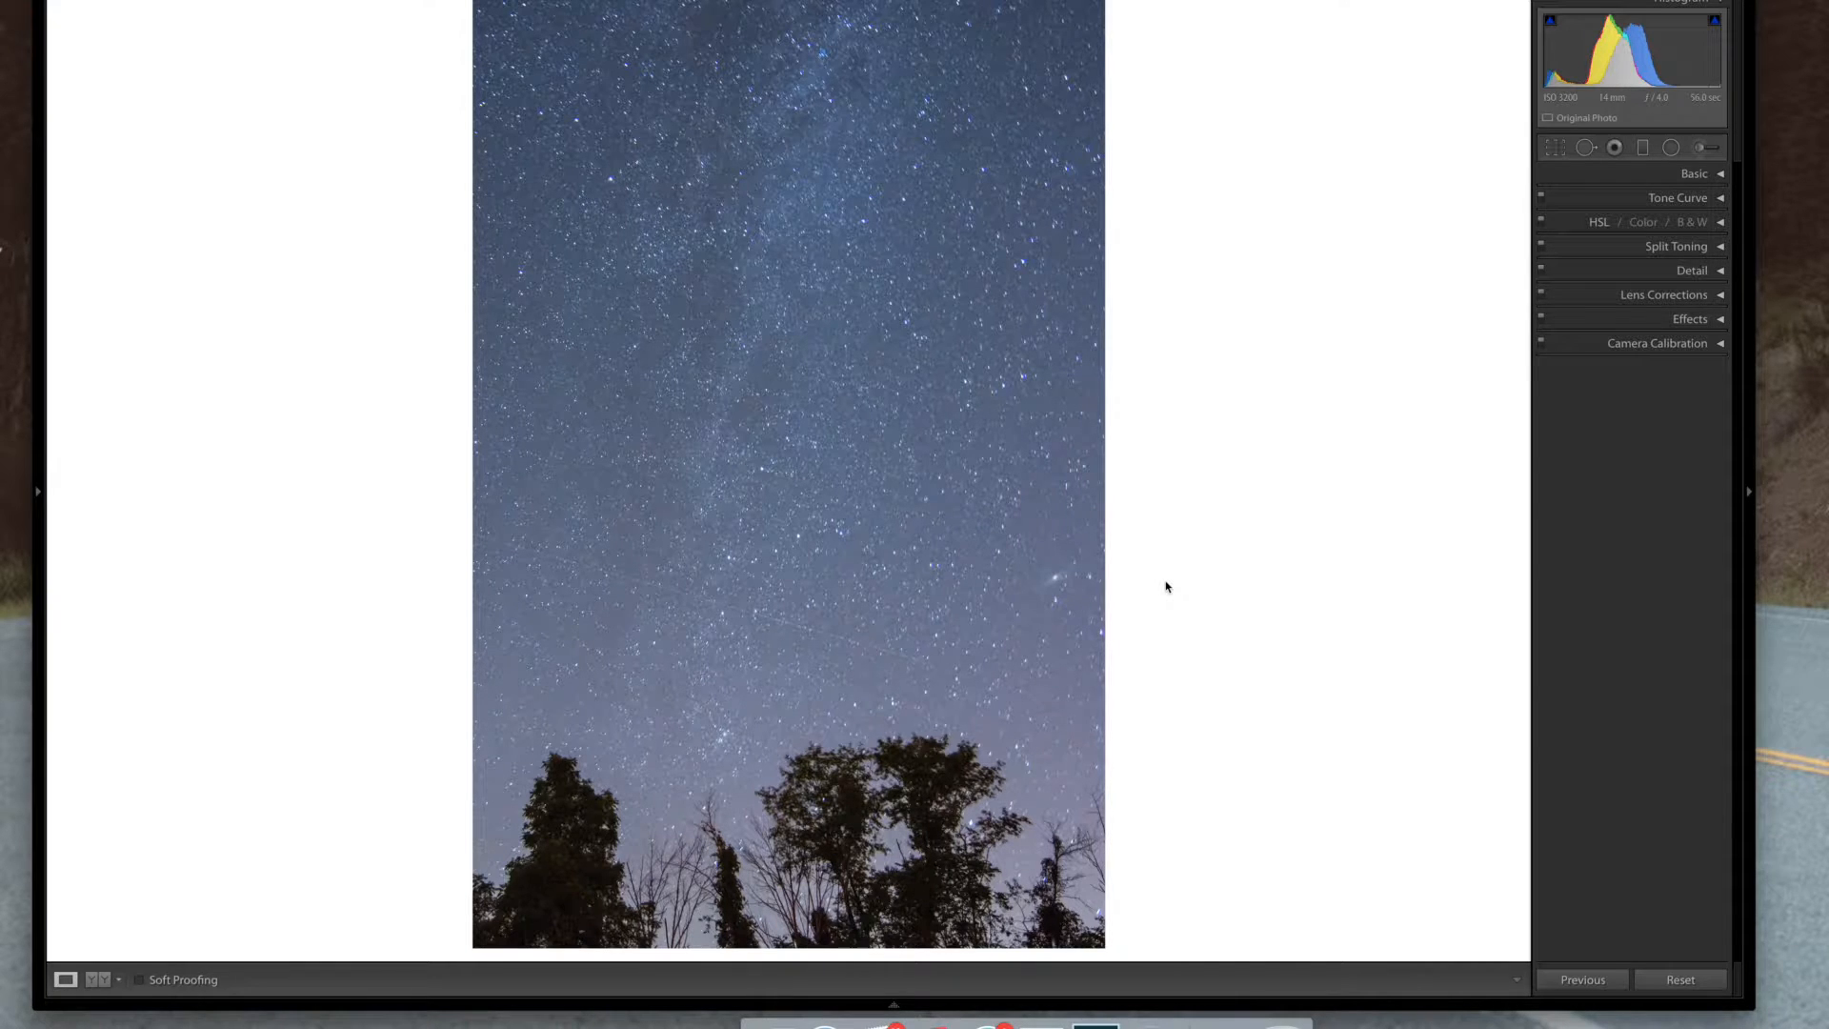
pyautogui.click(1681, 197)
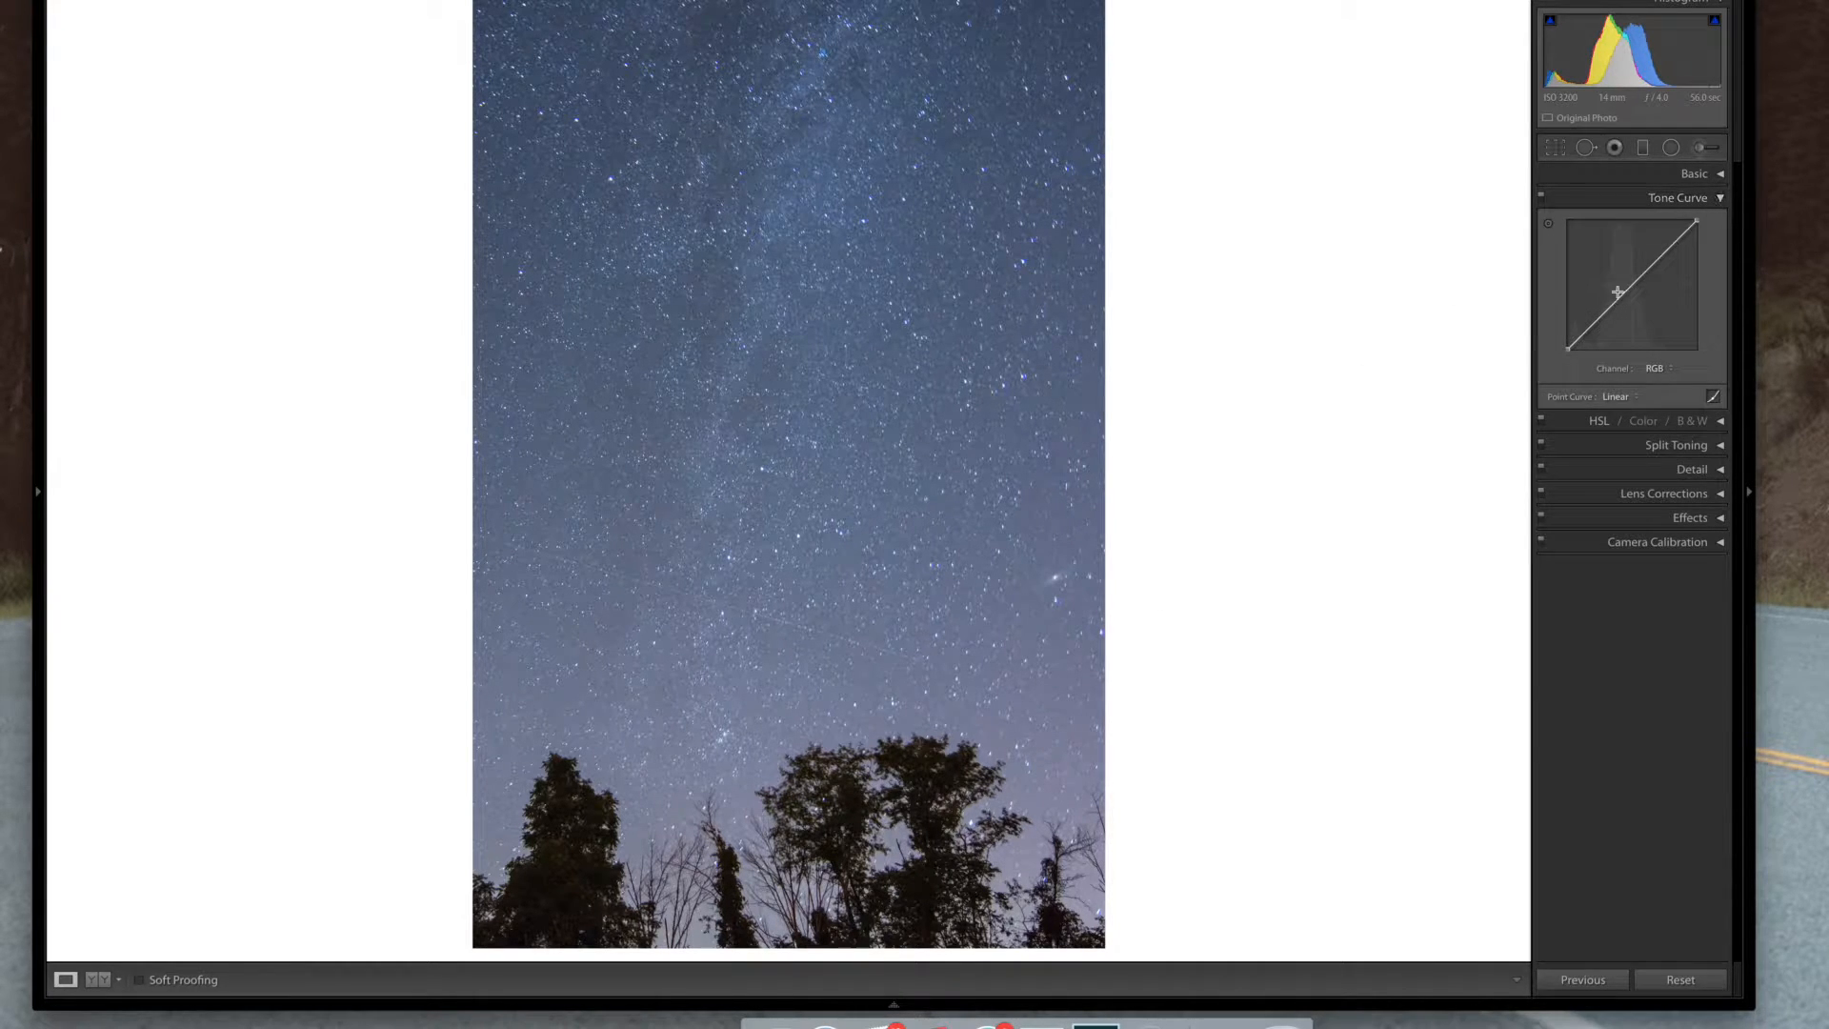
pyautogui.click(1712, 398)
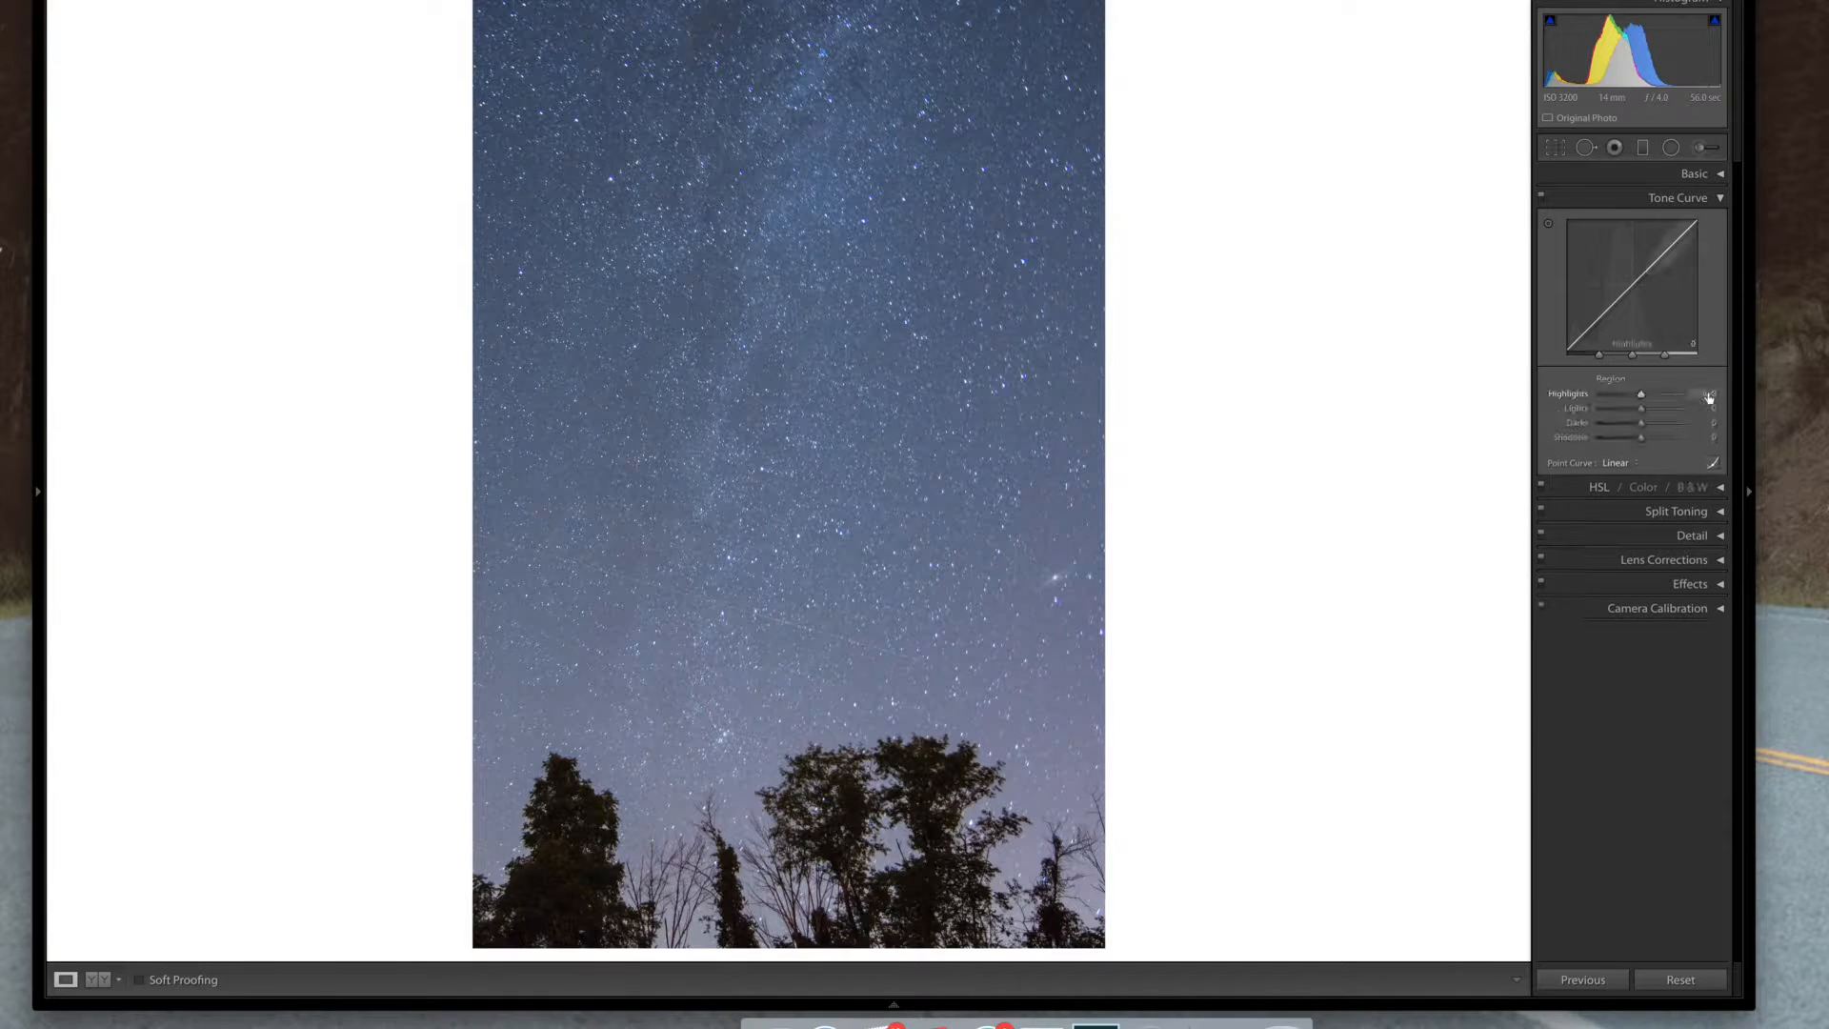
pyautogui.click(1711, 462)
pyautogui.moveTo(1566, 348); pyautogui.dragTo(1566, 339)
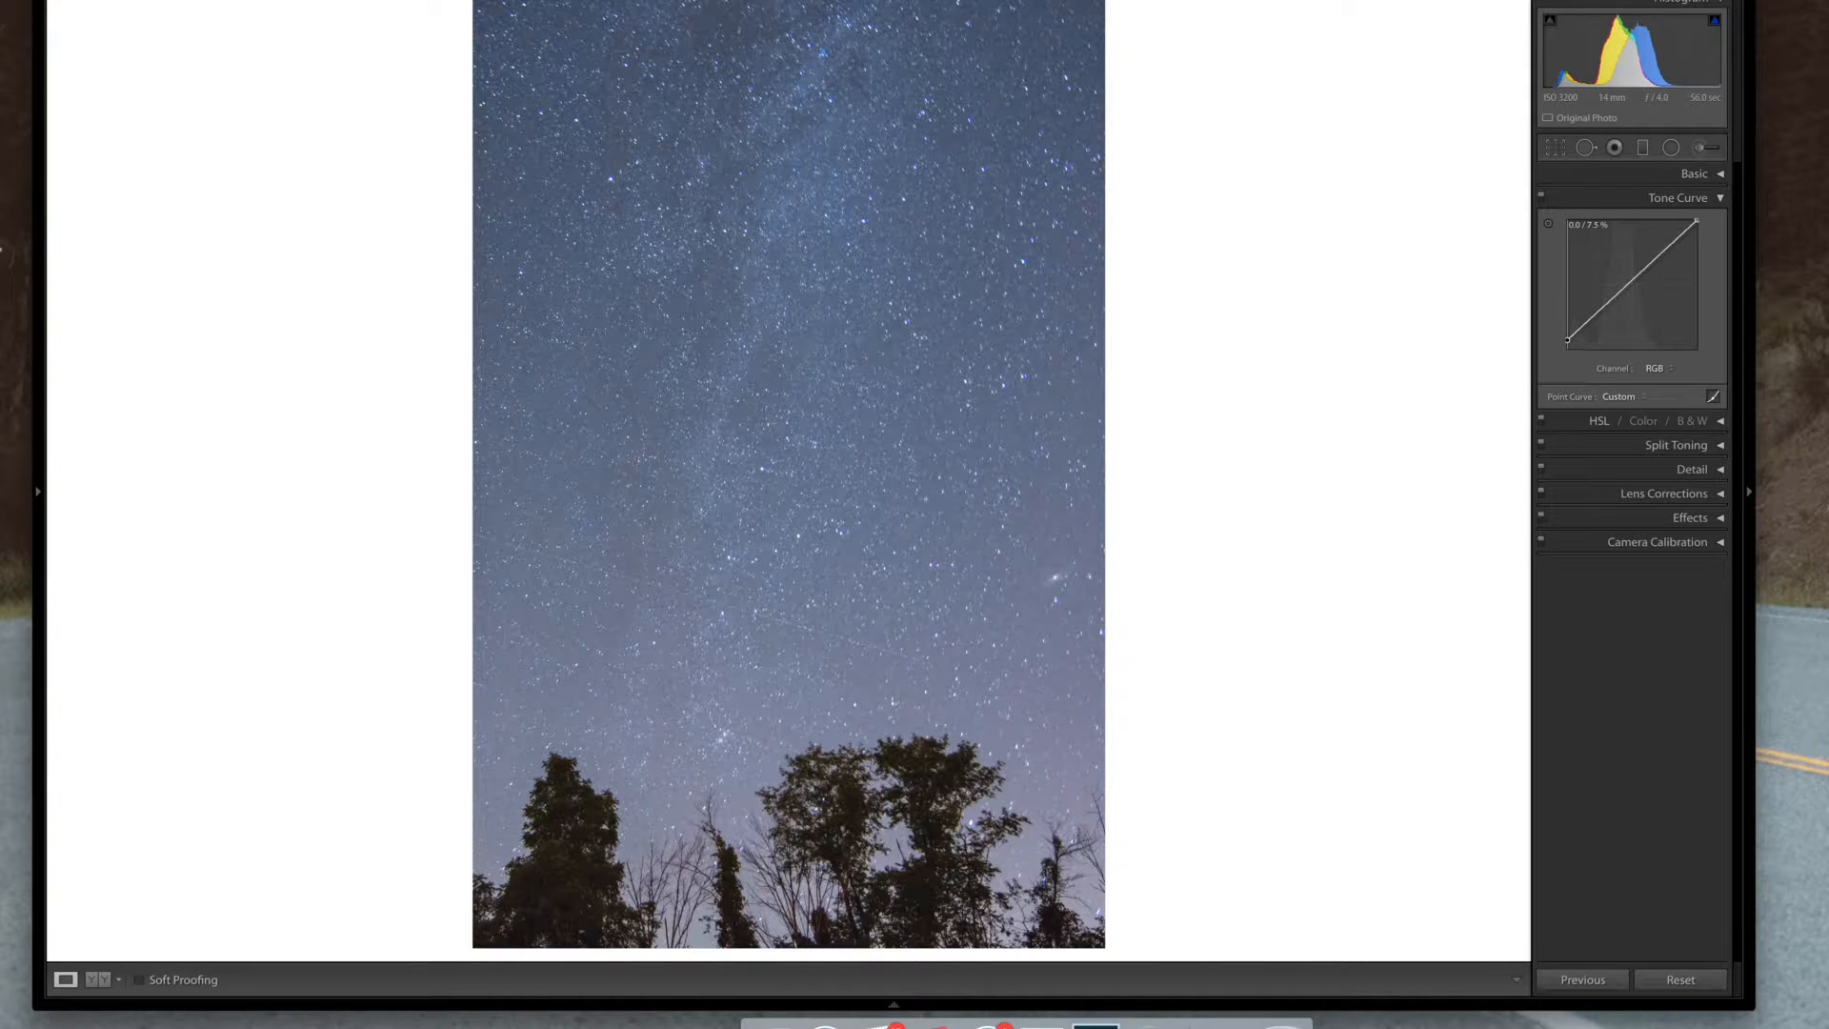
pyautogui.moveTo(1567, 339); pyautogui.dragTo(1567, 337)
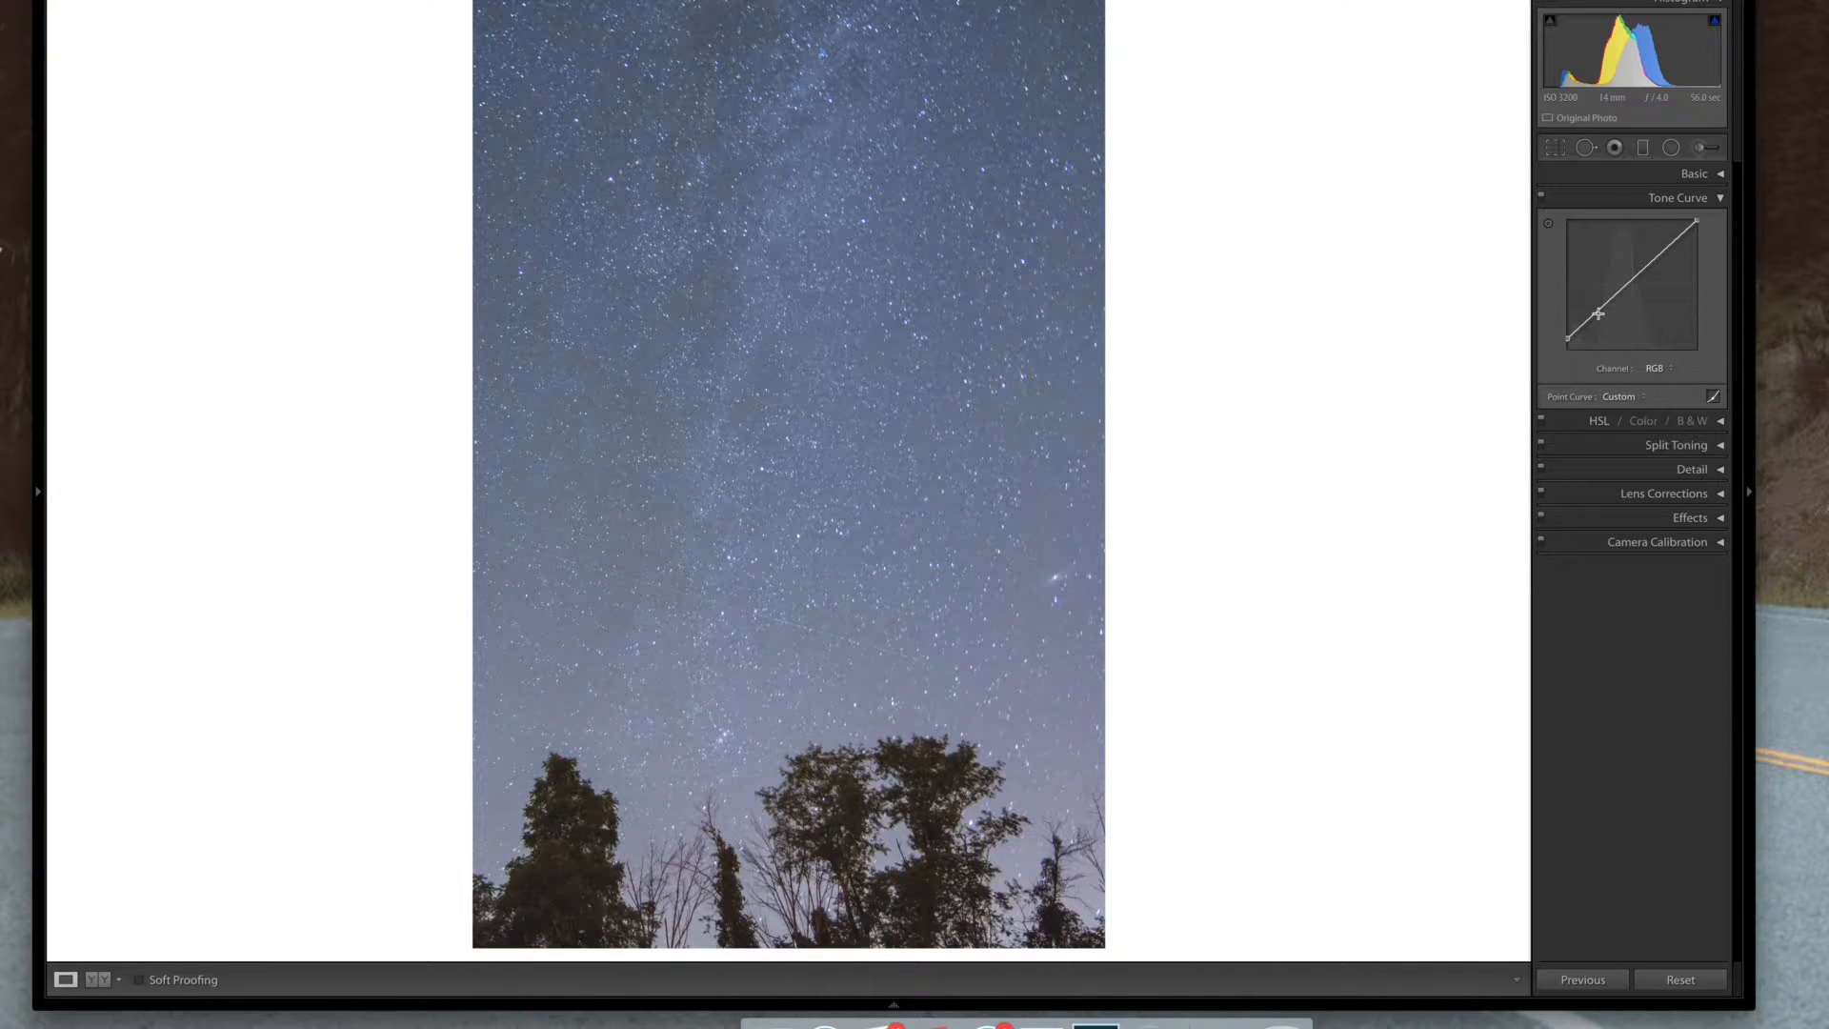
pyautogui.moveTo(1600, 309); pyautogui.dragTo(1605, 311)
pyautogui.moveTo(1659, 250); pyautogui.dragTo(1660, 251)
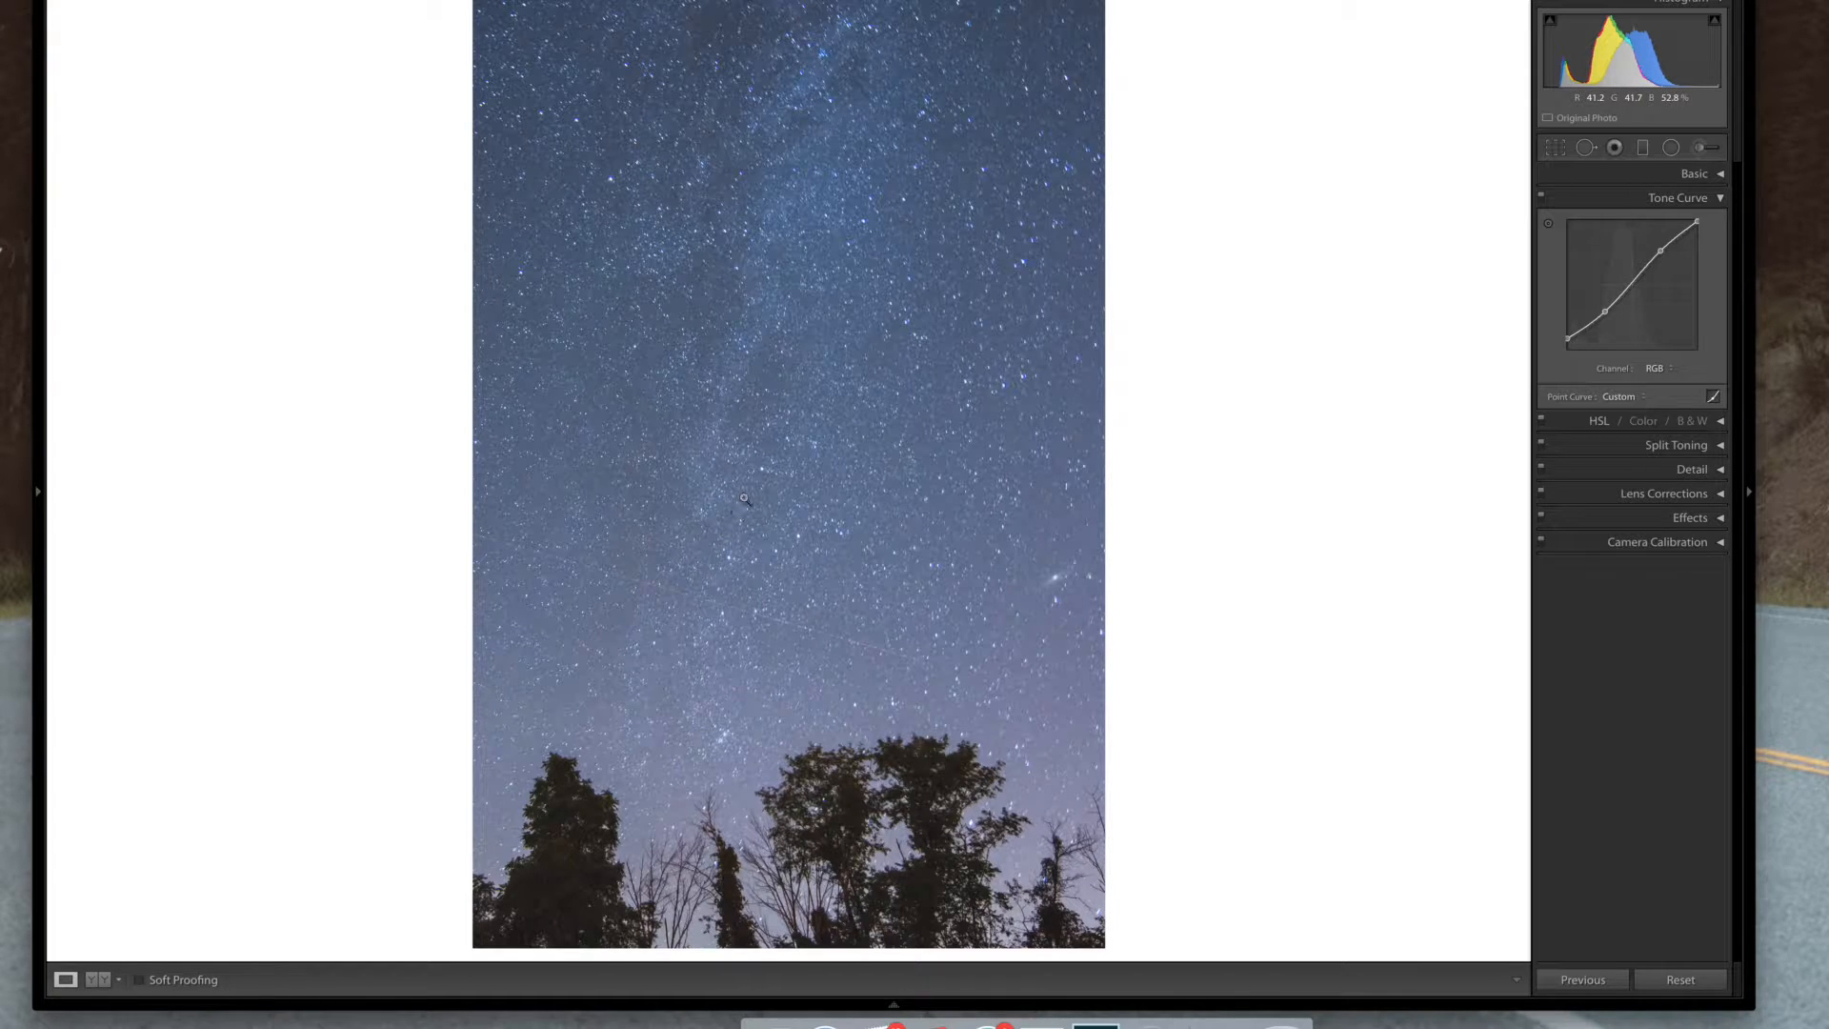
# Compare the photo before and after, toggling the tone curve adjustment on and off
pyautogui.press('\\')
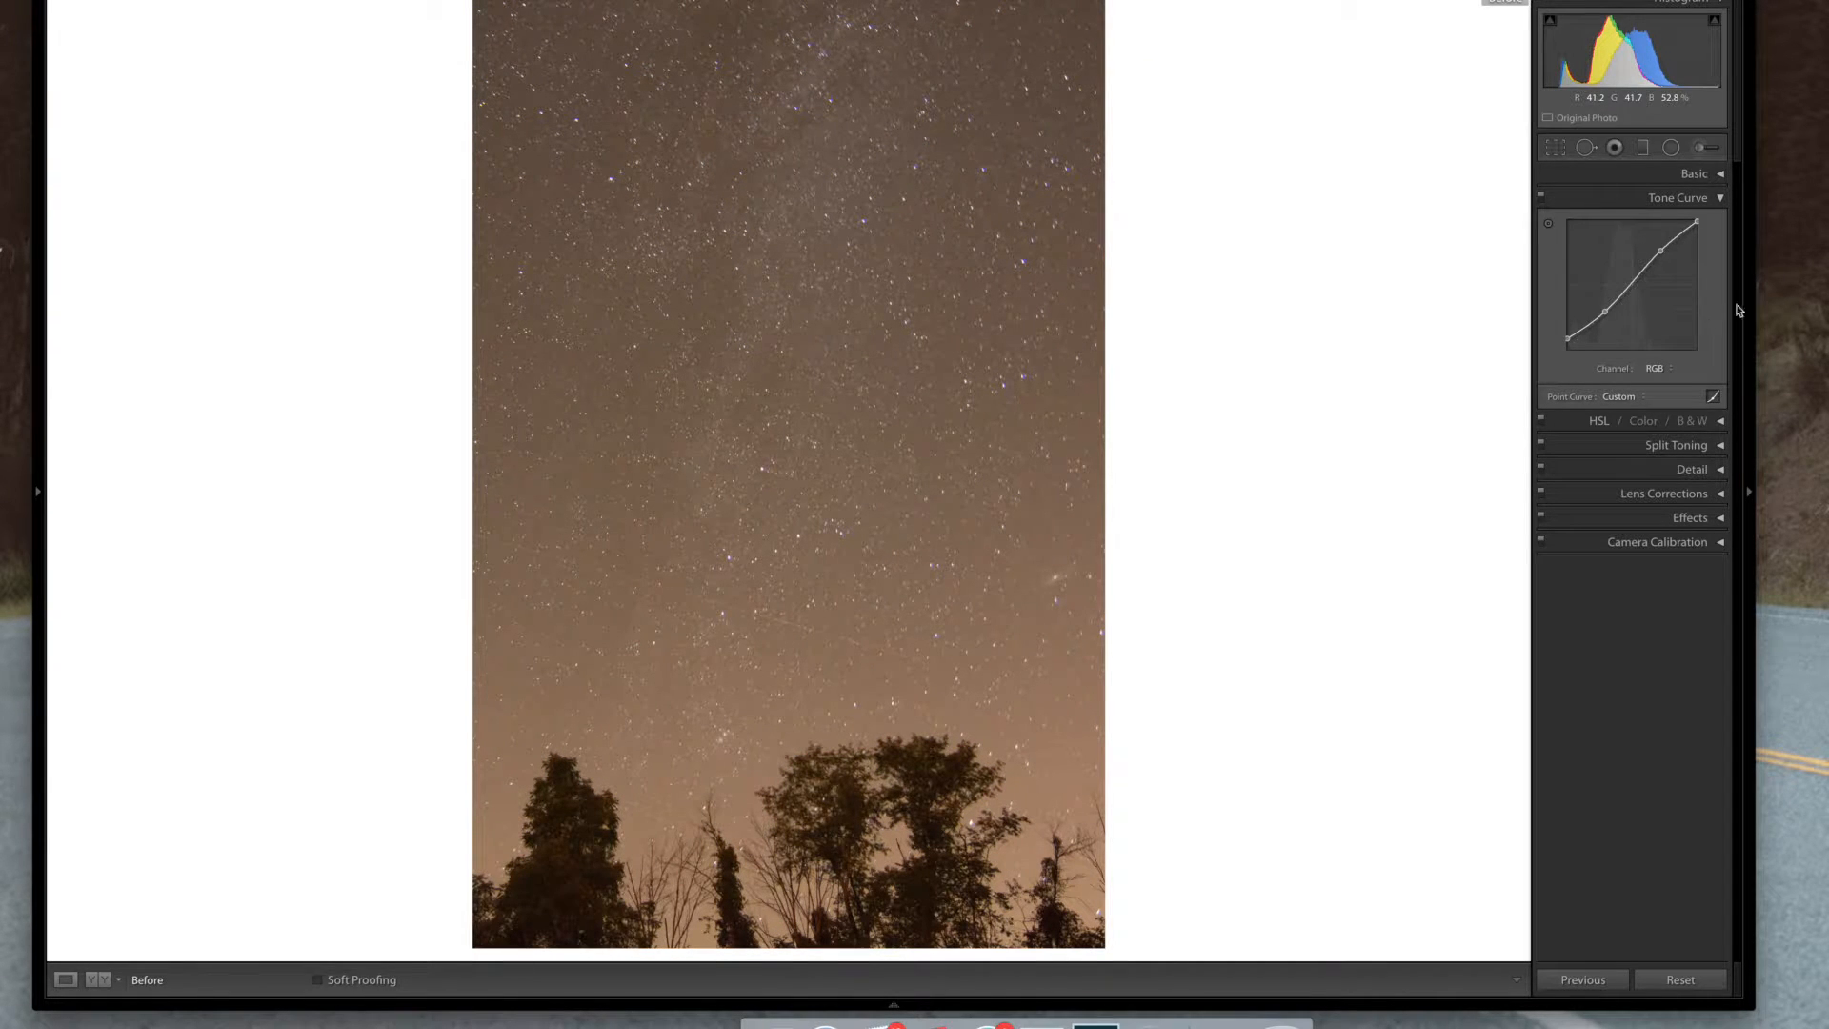
pyautogui.press('\\')
pyautogui.press('\\')
pyautogui.press('\\')
pyautogui.click(1719, 200)
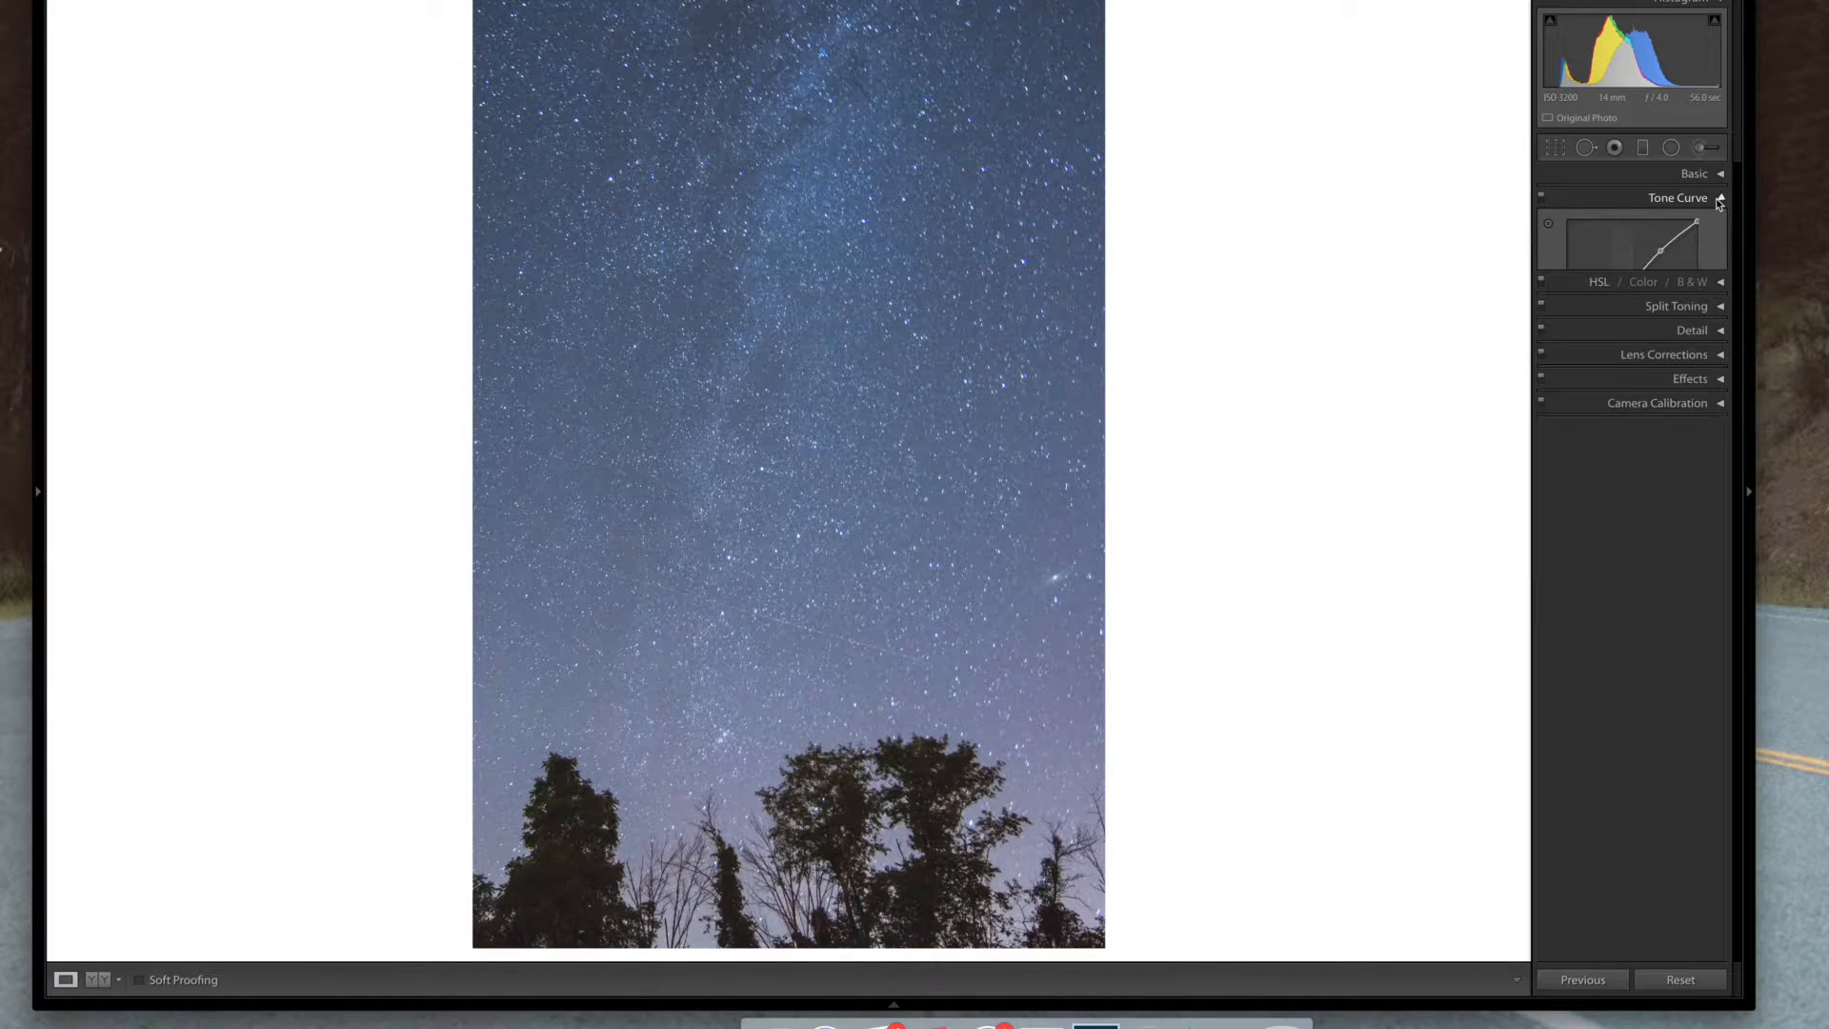
pyautogui.click(1541, 198)
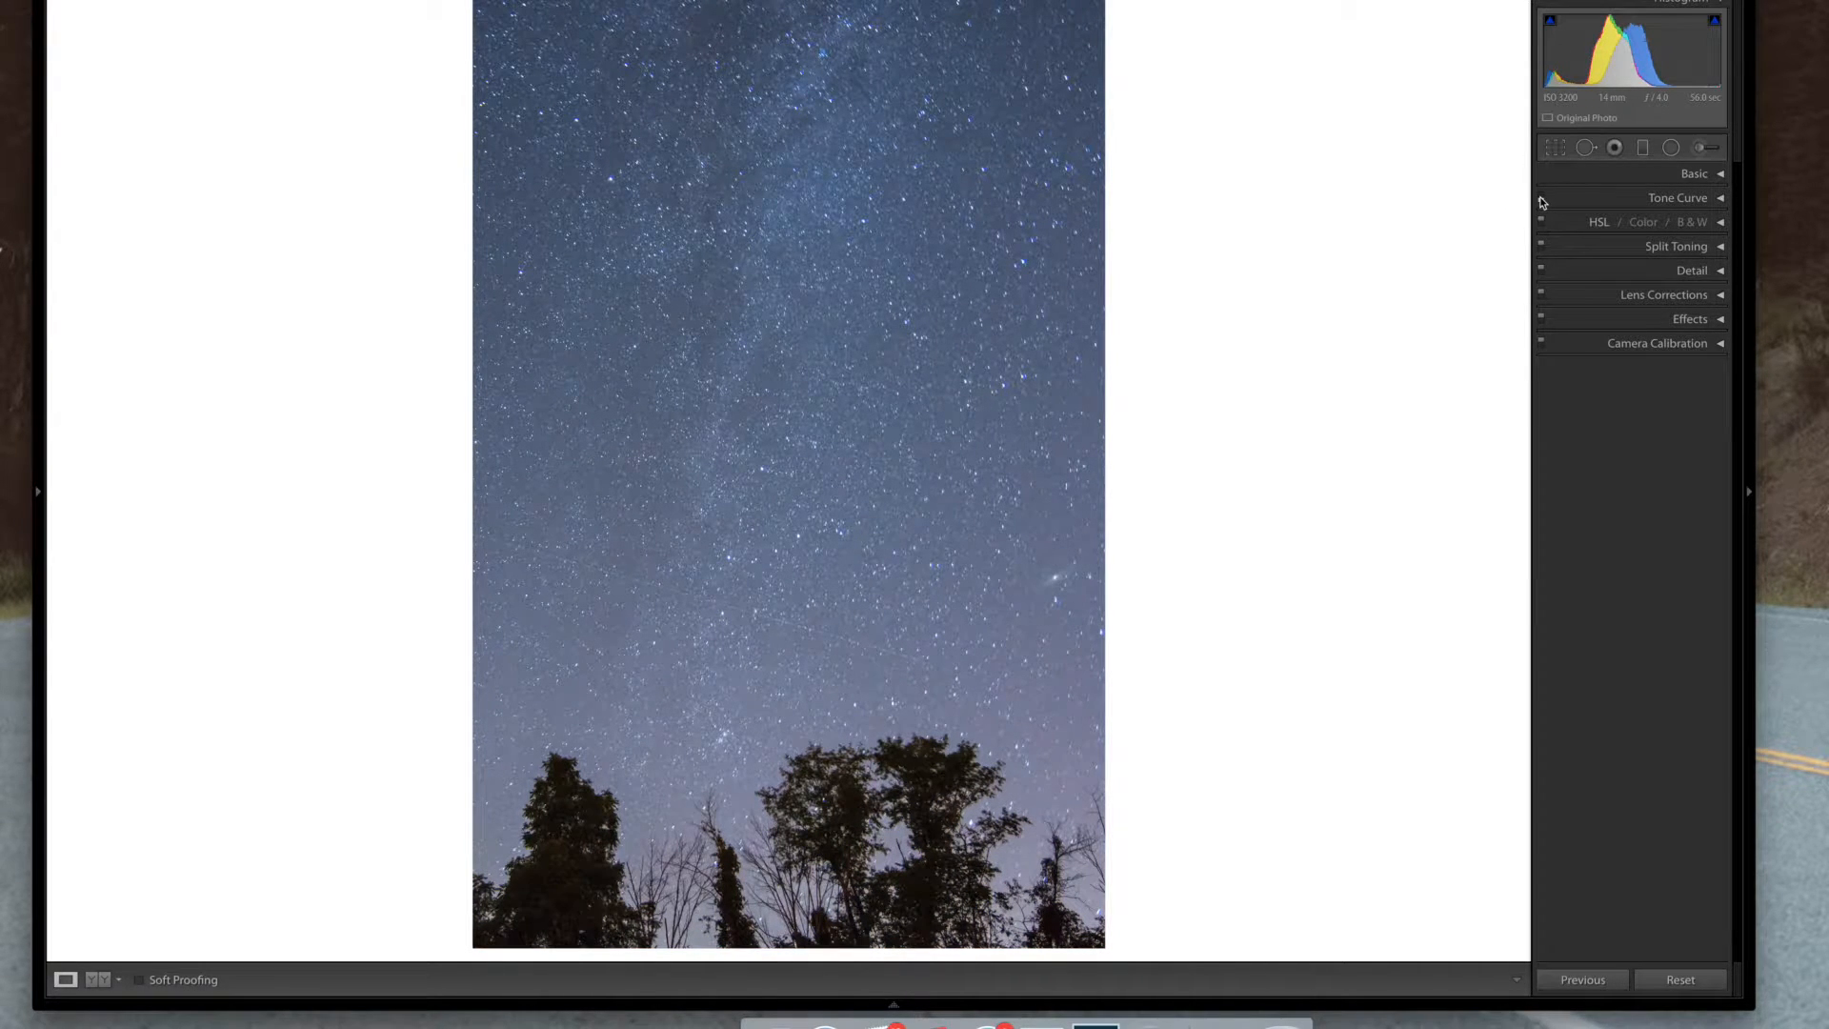
pyautogui.click(1540, 198)
pyautogui.click(1541, 198)
pyautogui.click(1541, 198)
pyautogui.click(1541, 198)
pyautogui.click(1541, 198)
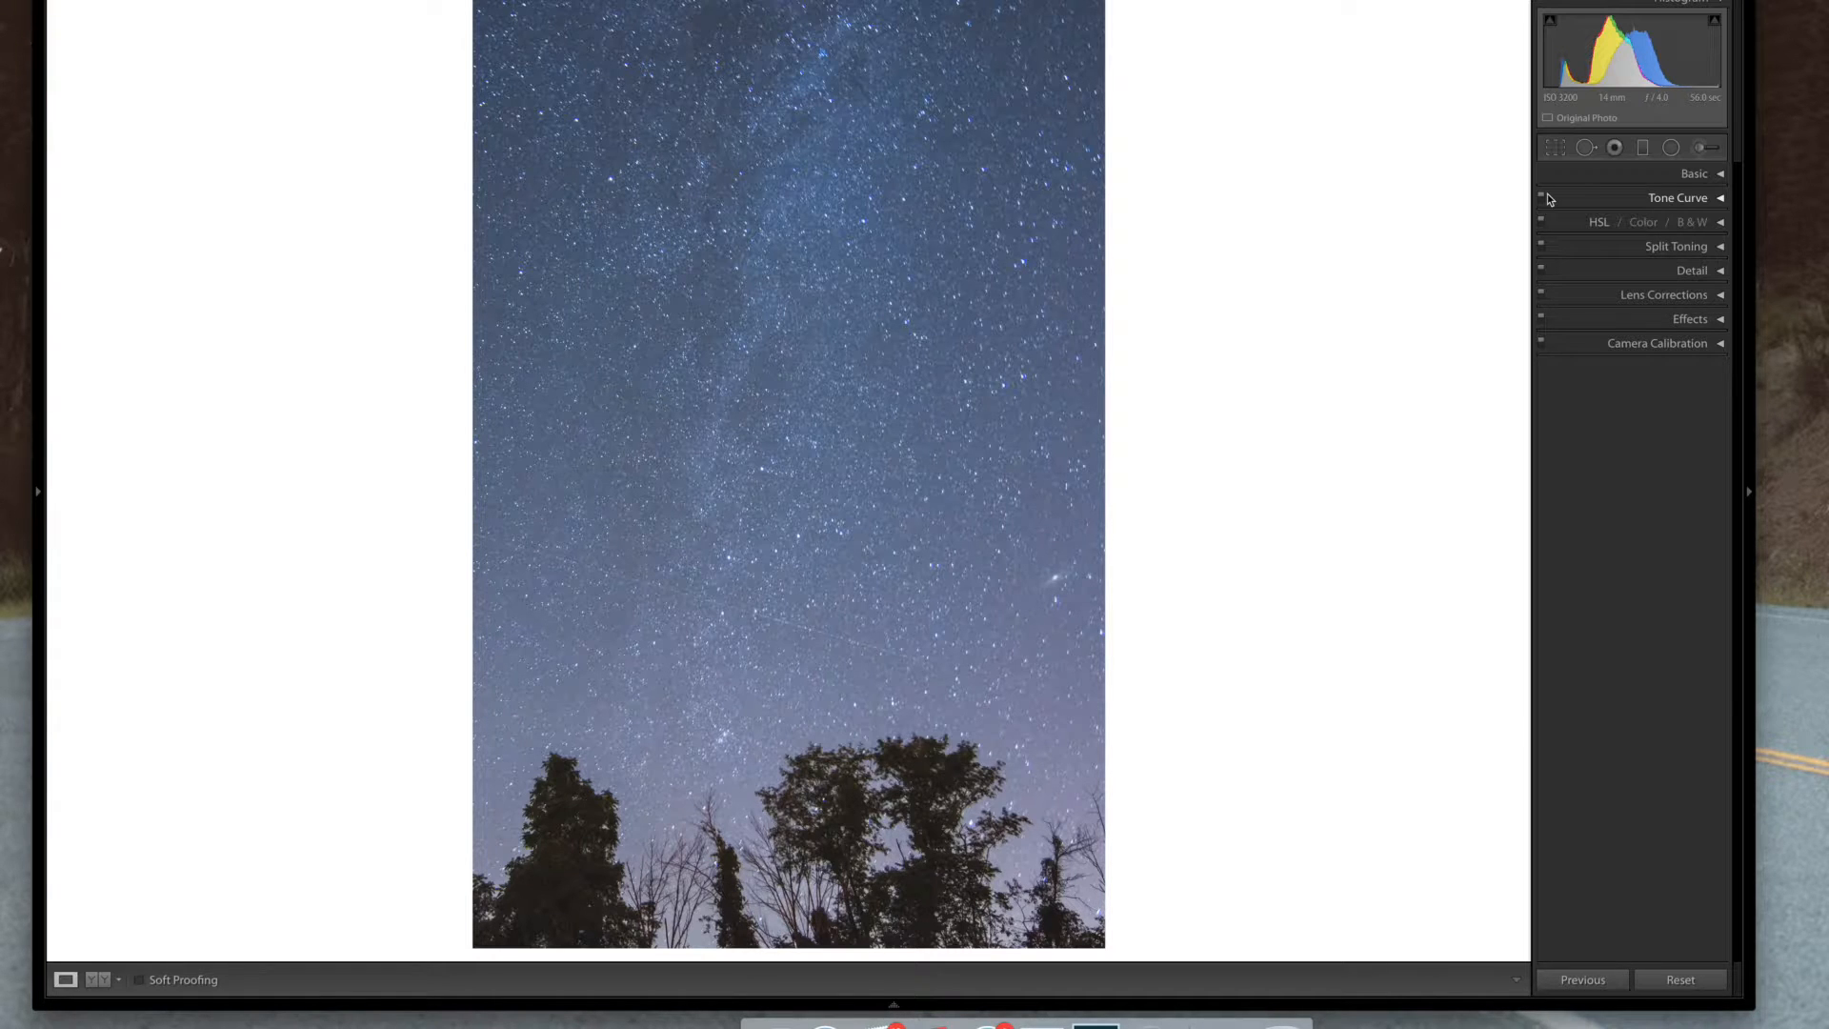
# Shift the Blue hue to -16 in HSL
pyautogui.click(1720, 223)
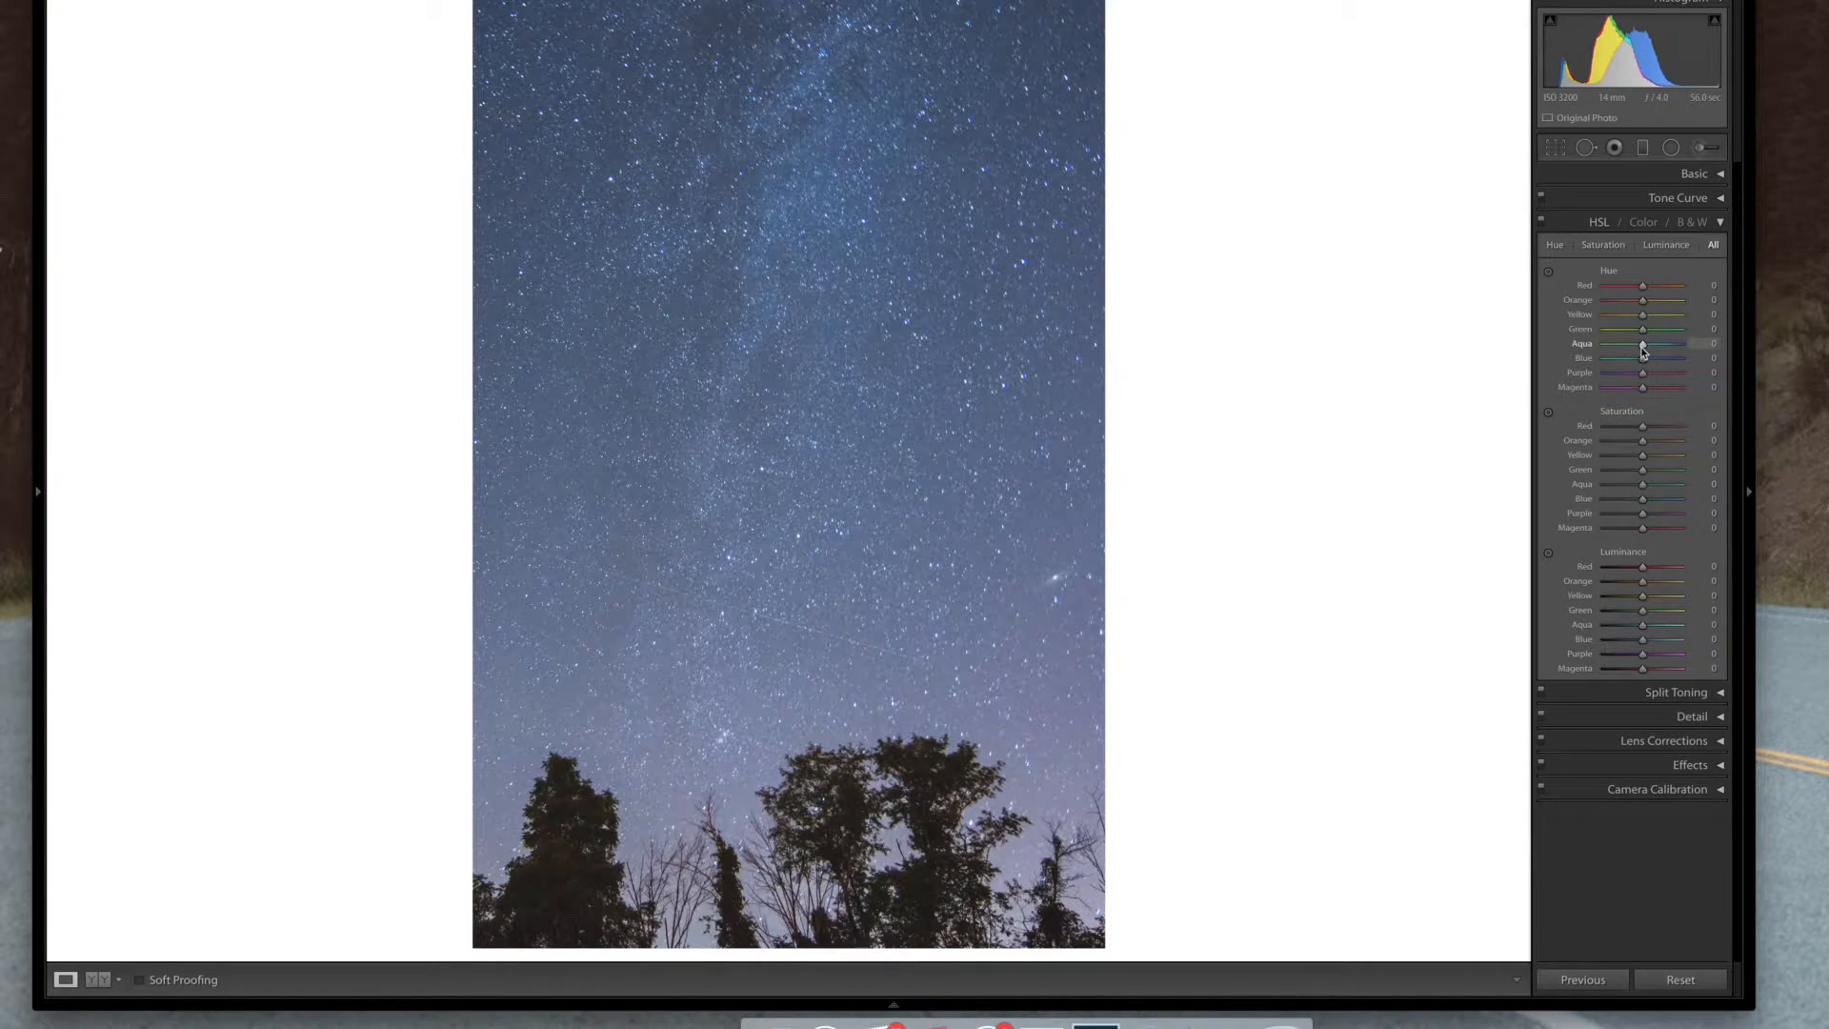
pyautogui.moveTo(1642, 362); pyautogui.dragTo(1629, 363)
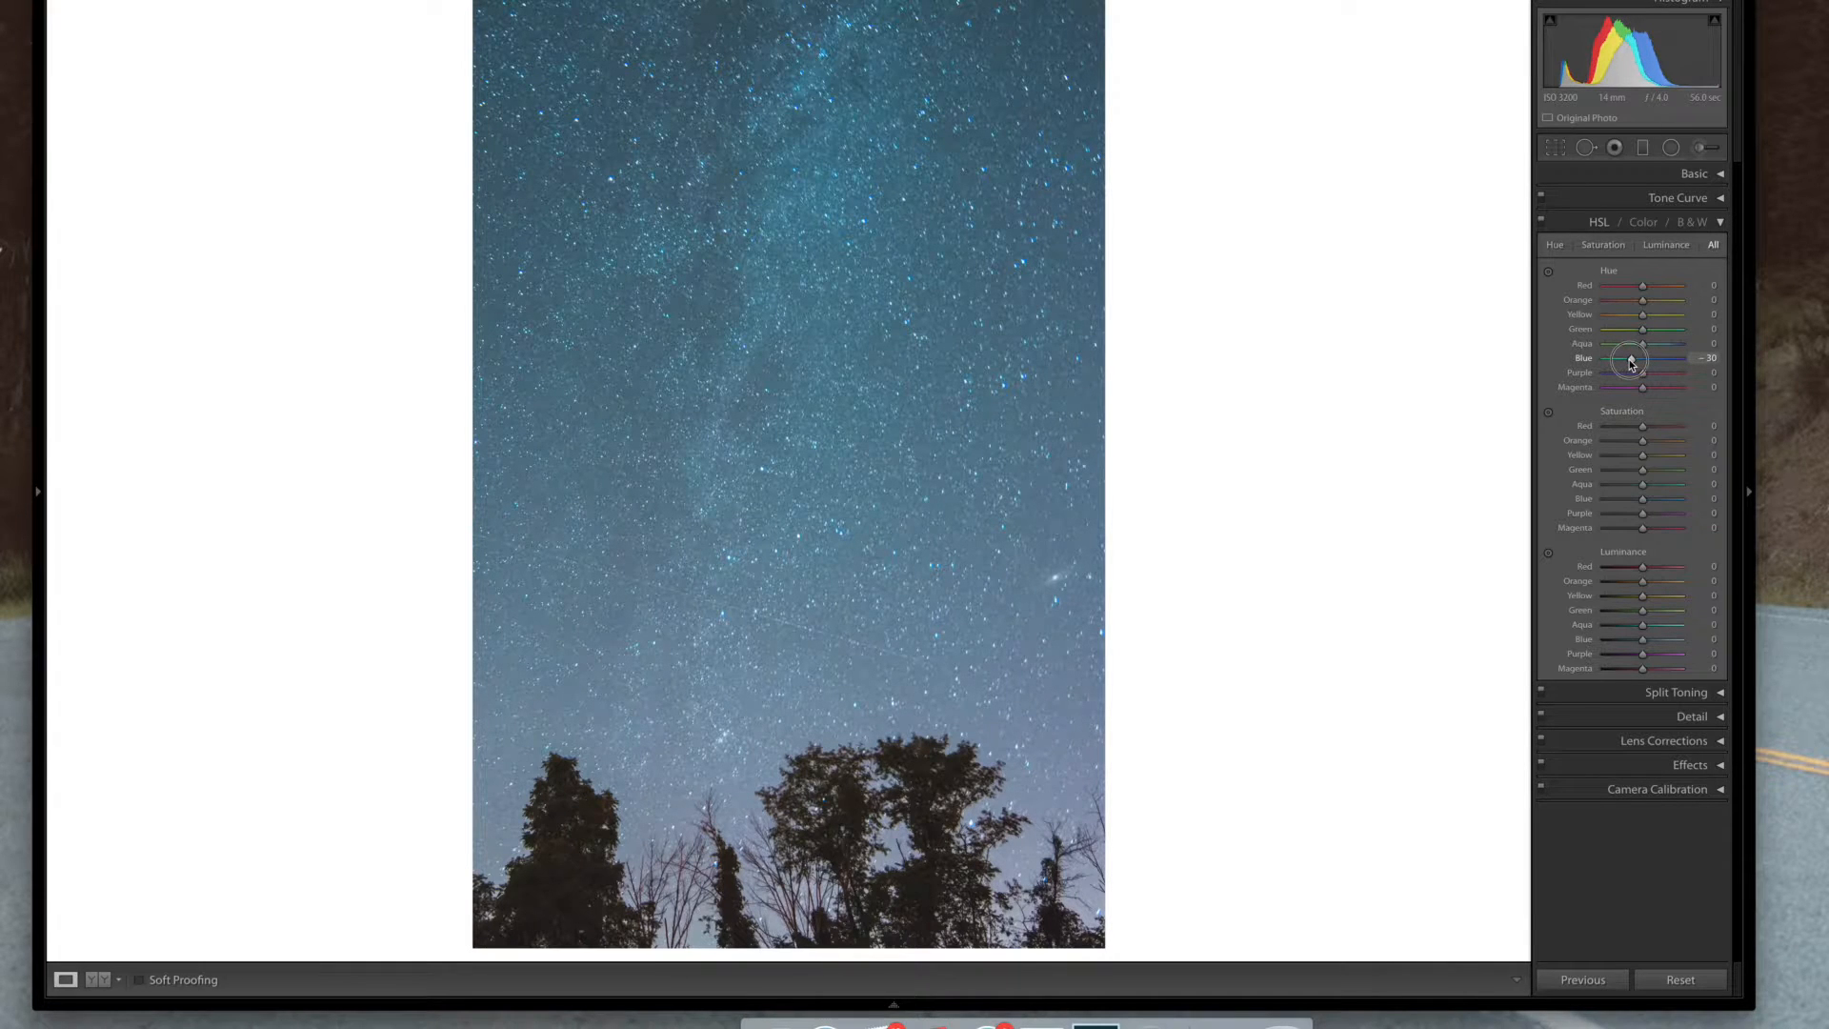
pyautogui.moveTo(1629, 363); pyautogui.dragTo(1635, 364)
pyautogui.moveTo(1635, 365); pyautogui.dragTo(1636, 365)
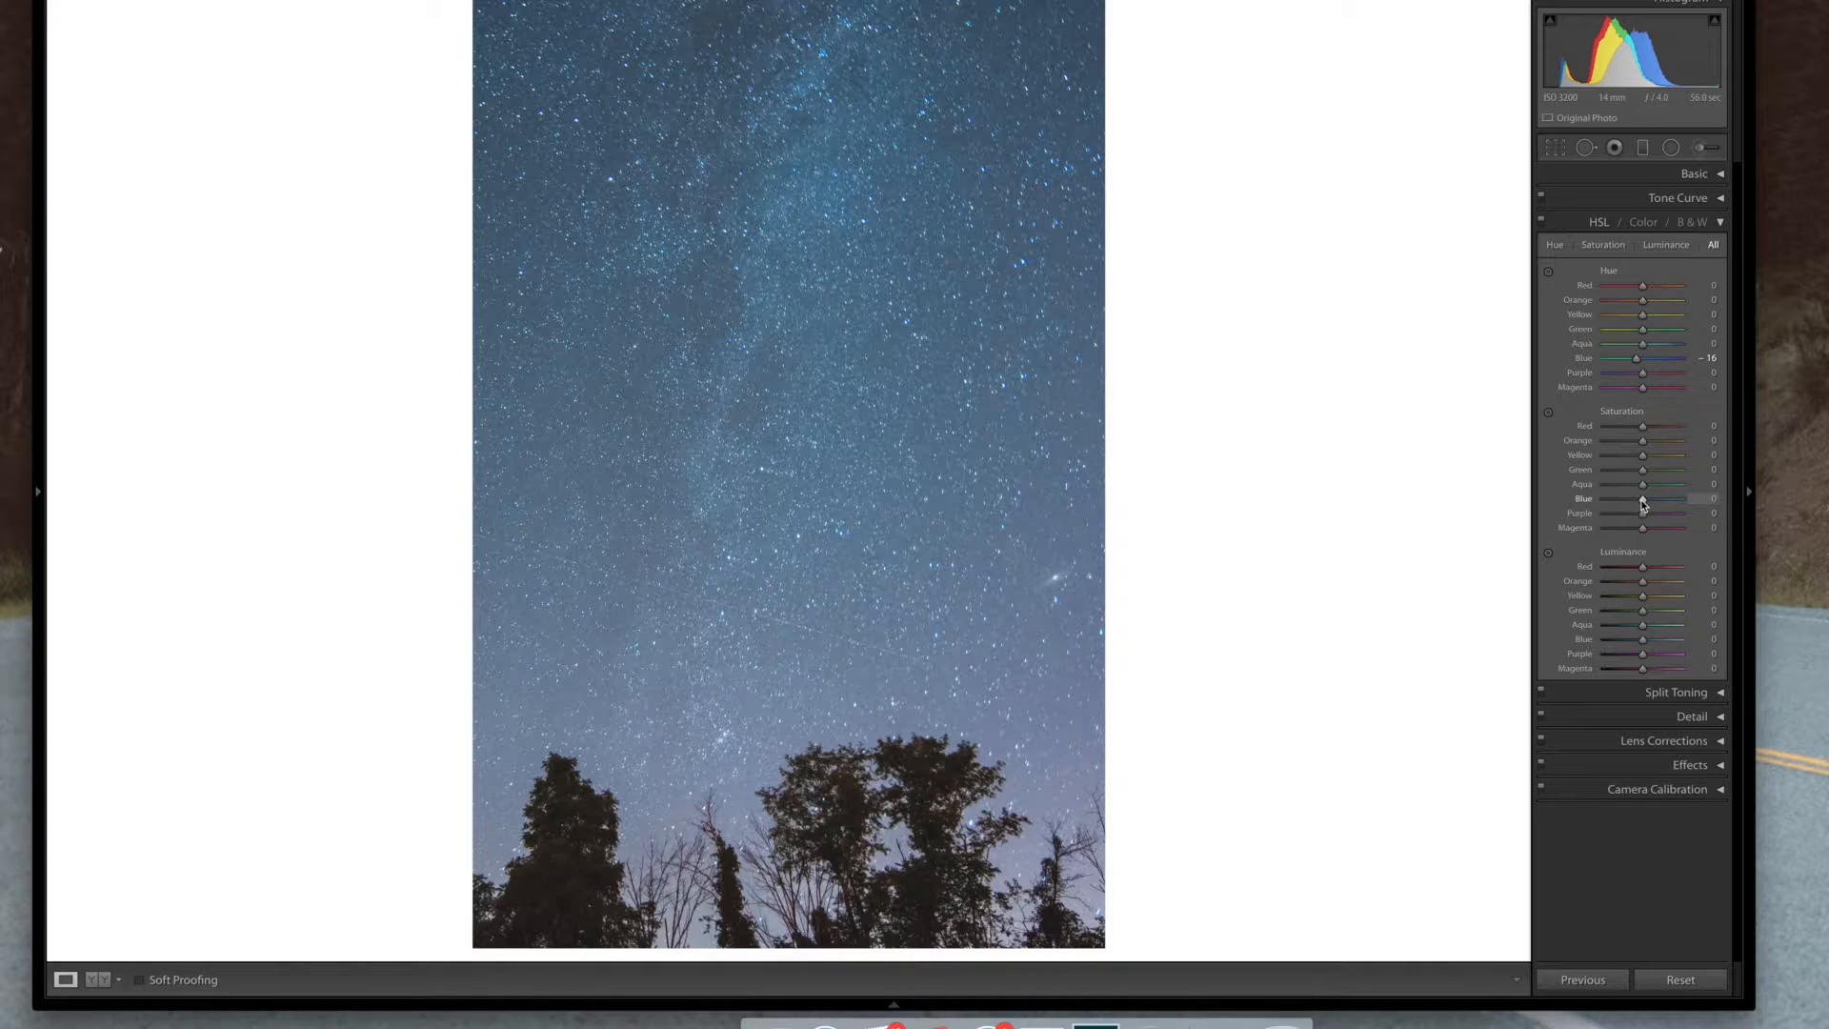
# Lower Blue saturation to -10 and raise Blue luminance to about +10
pyautogui.moveTo(1641, 500); pyautogui.dragTo(1639, 500)
pyautogui.moveTo(1643, 646); pyautogui.dragTo(1645, 646)
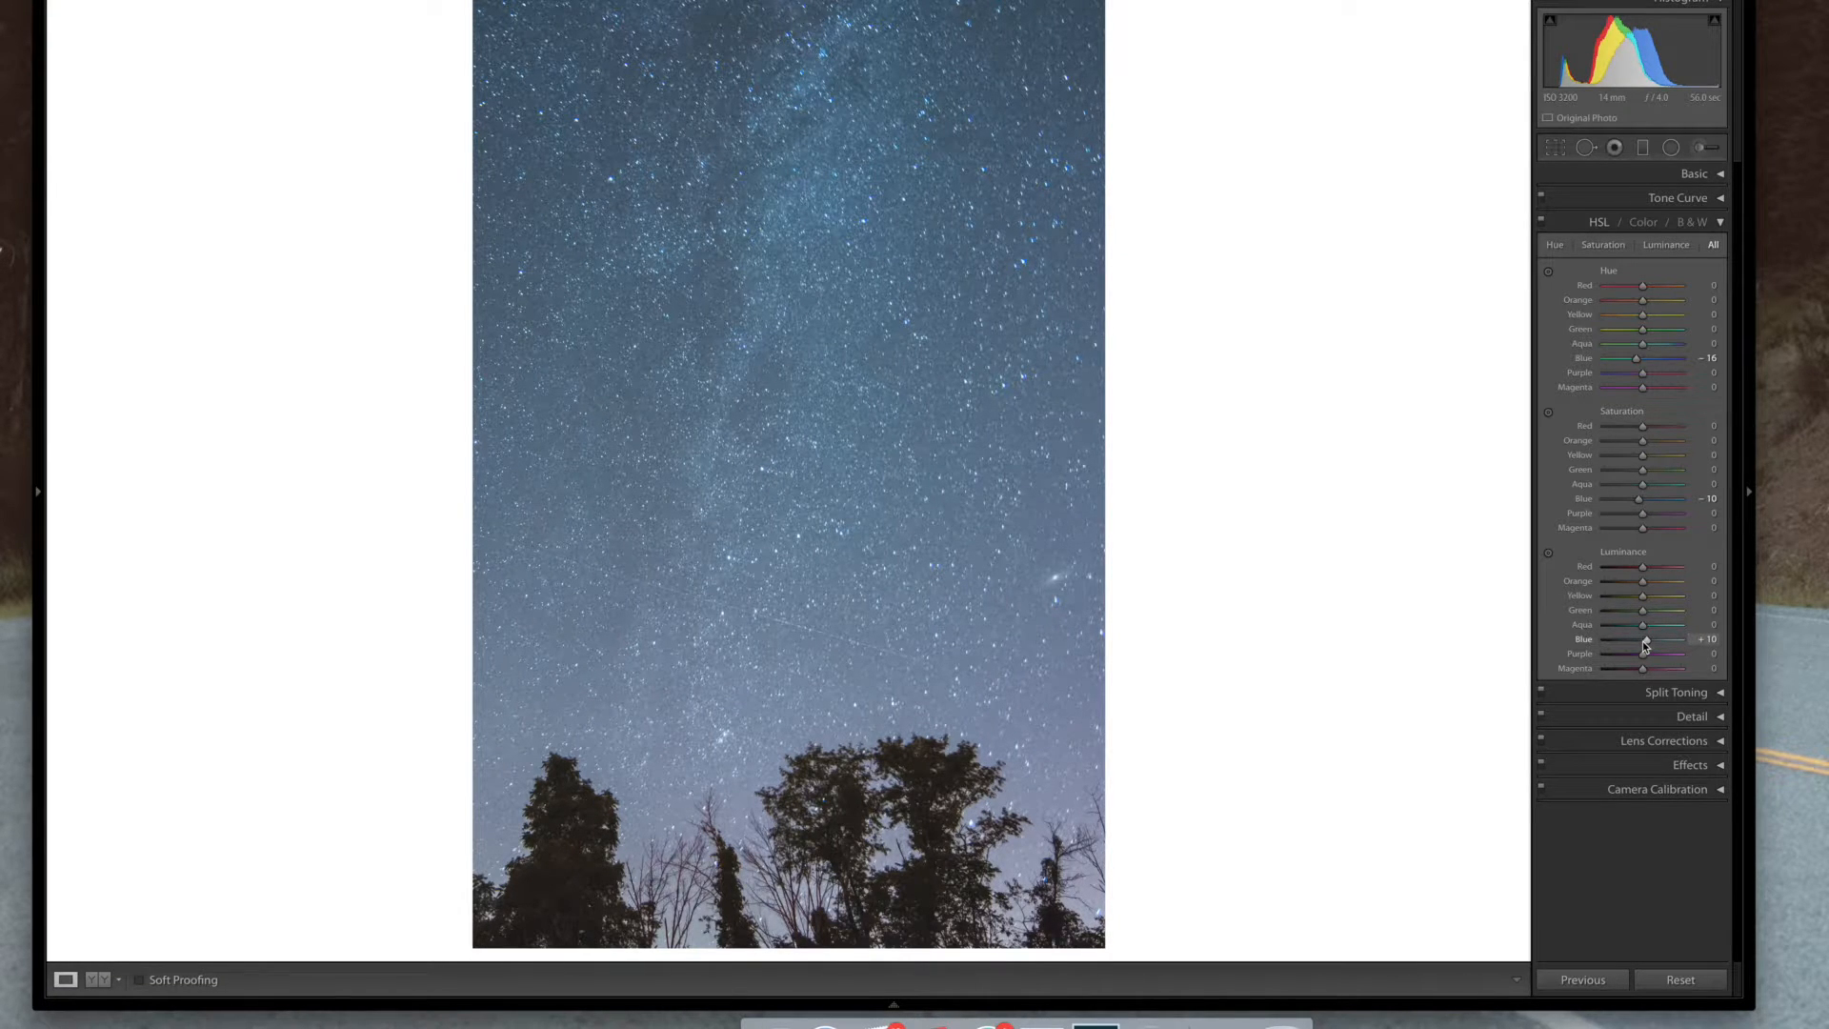
pyautogui.press('Down')
pyautogui.press('Down')
pyautogui.press('Up')
pyautogui.click(1720, 224)
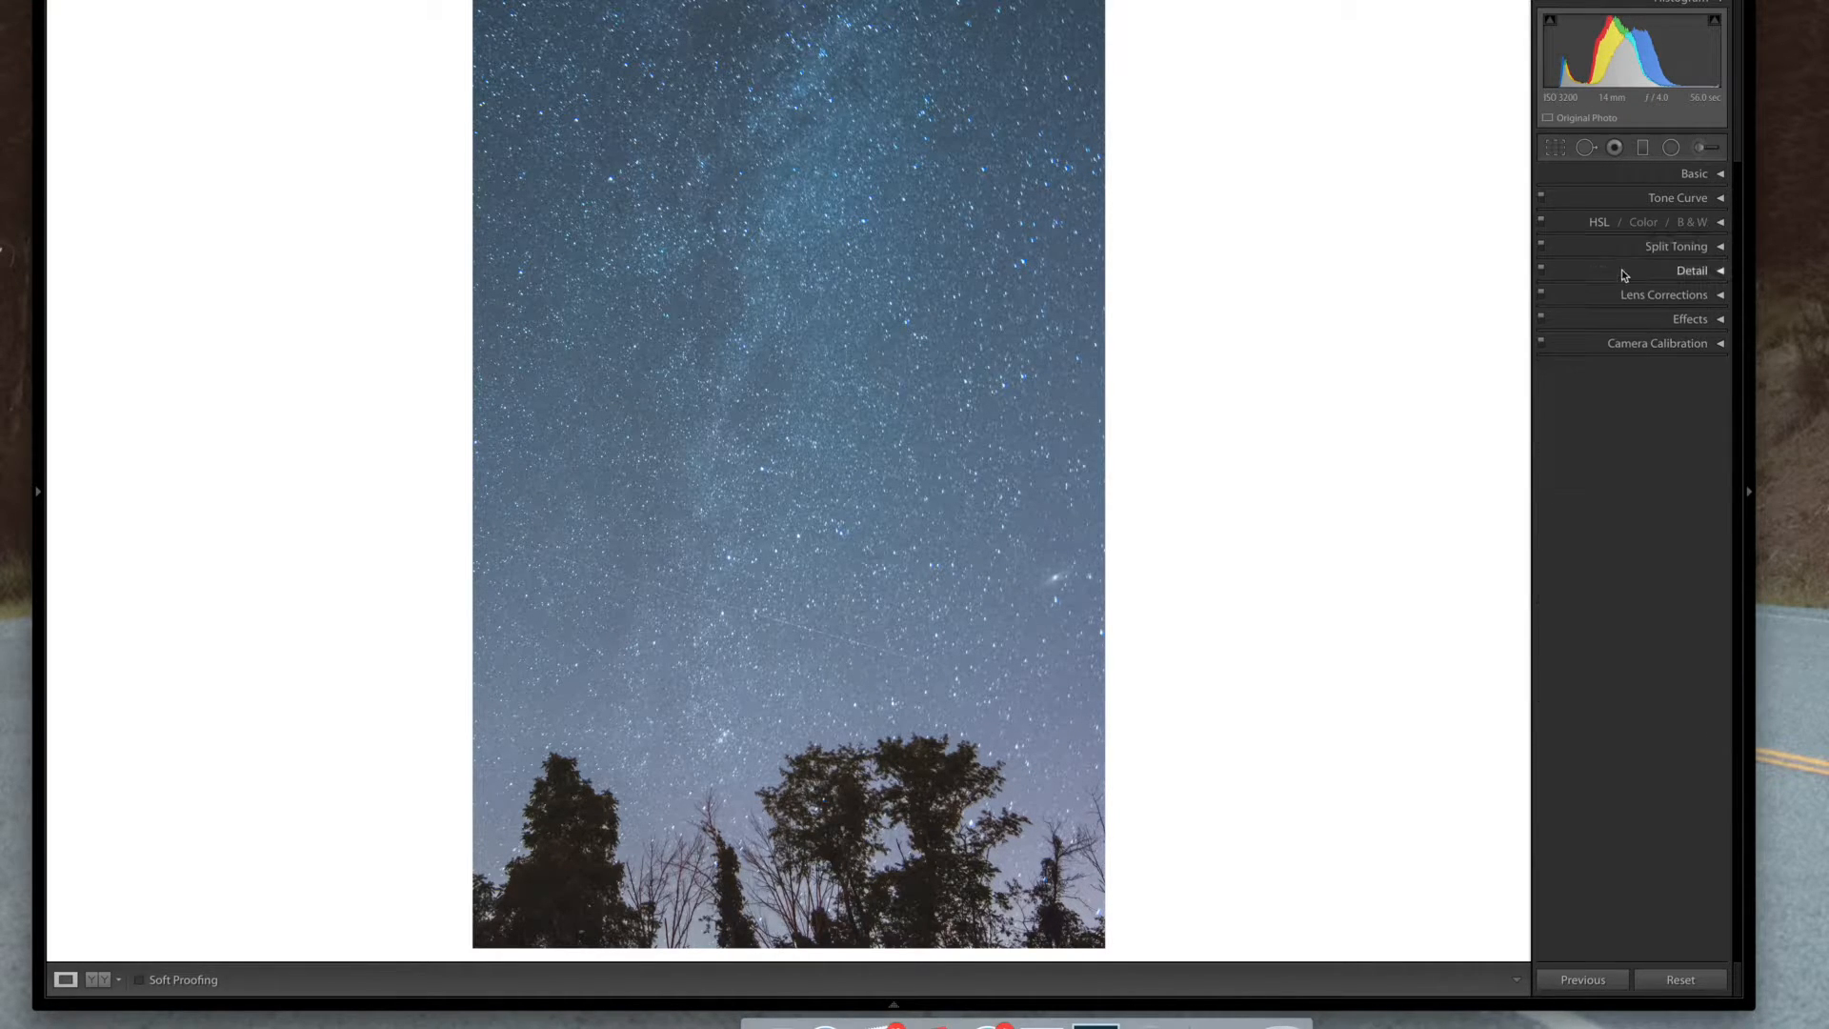
# Toggle the HSL adjustments on and off to compare their effect on the sky
pyautogui.click(1541, 224)
pyautogui.click(1541, 225)
pyautogui.click(1541, 225)
pyautogui.click(1541, 225)
pyautogui.click(1541, 225)
pyautogui.click(1541, 225)
# Tint the split-toning highlights with a warm preset colour, hue 34 and saturation 29
pyautogui.click(1704, 250)
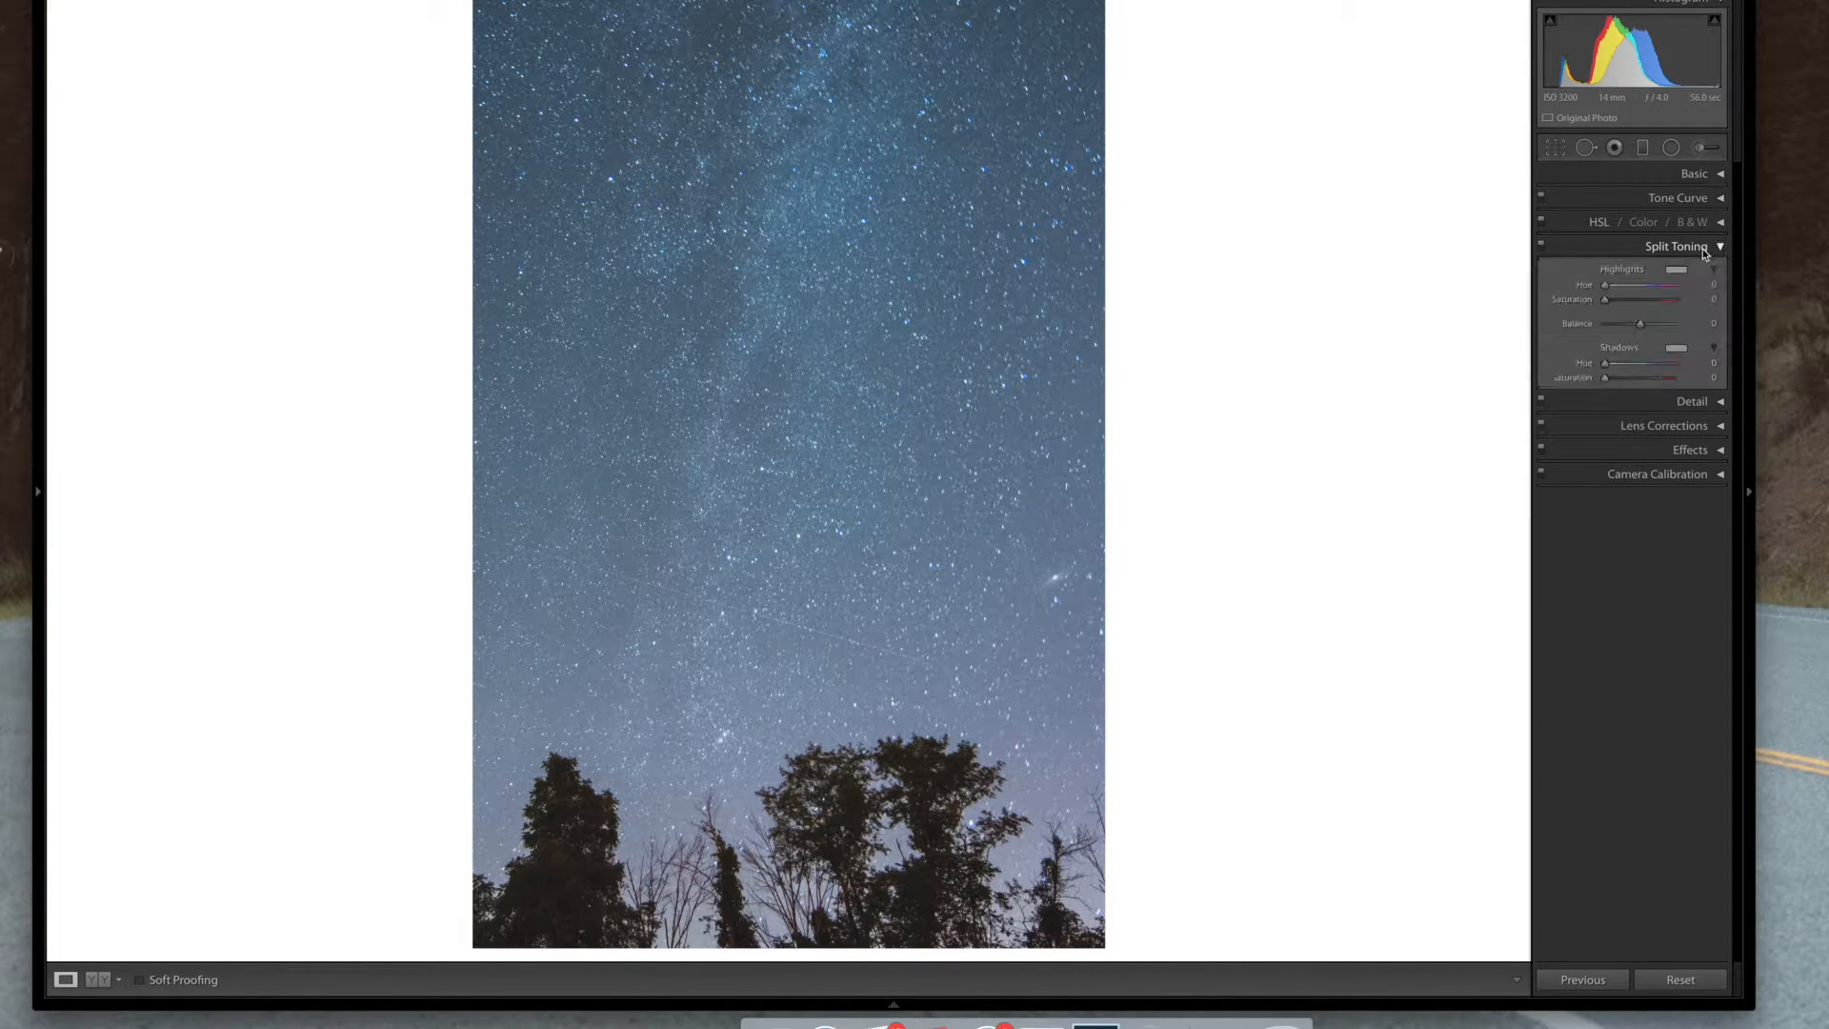
pyautogui.click(1676, 271)
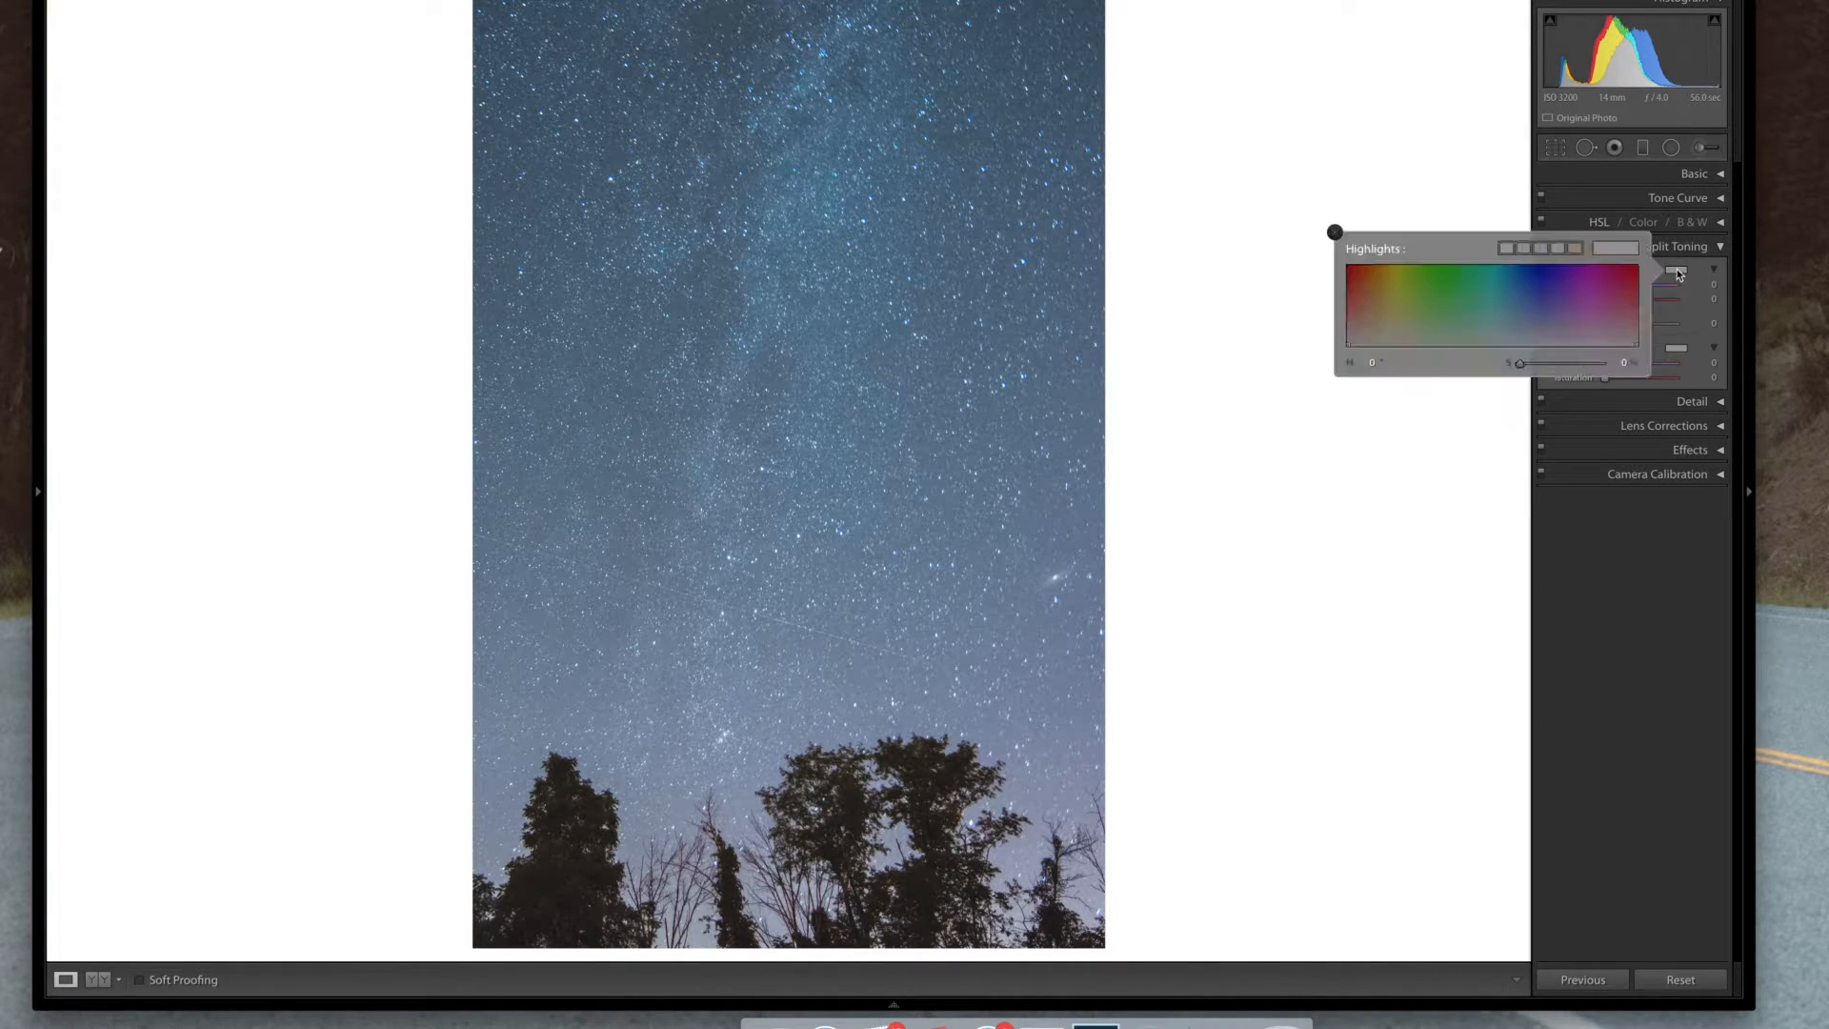
pyautogui.click(1576, 247)
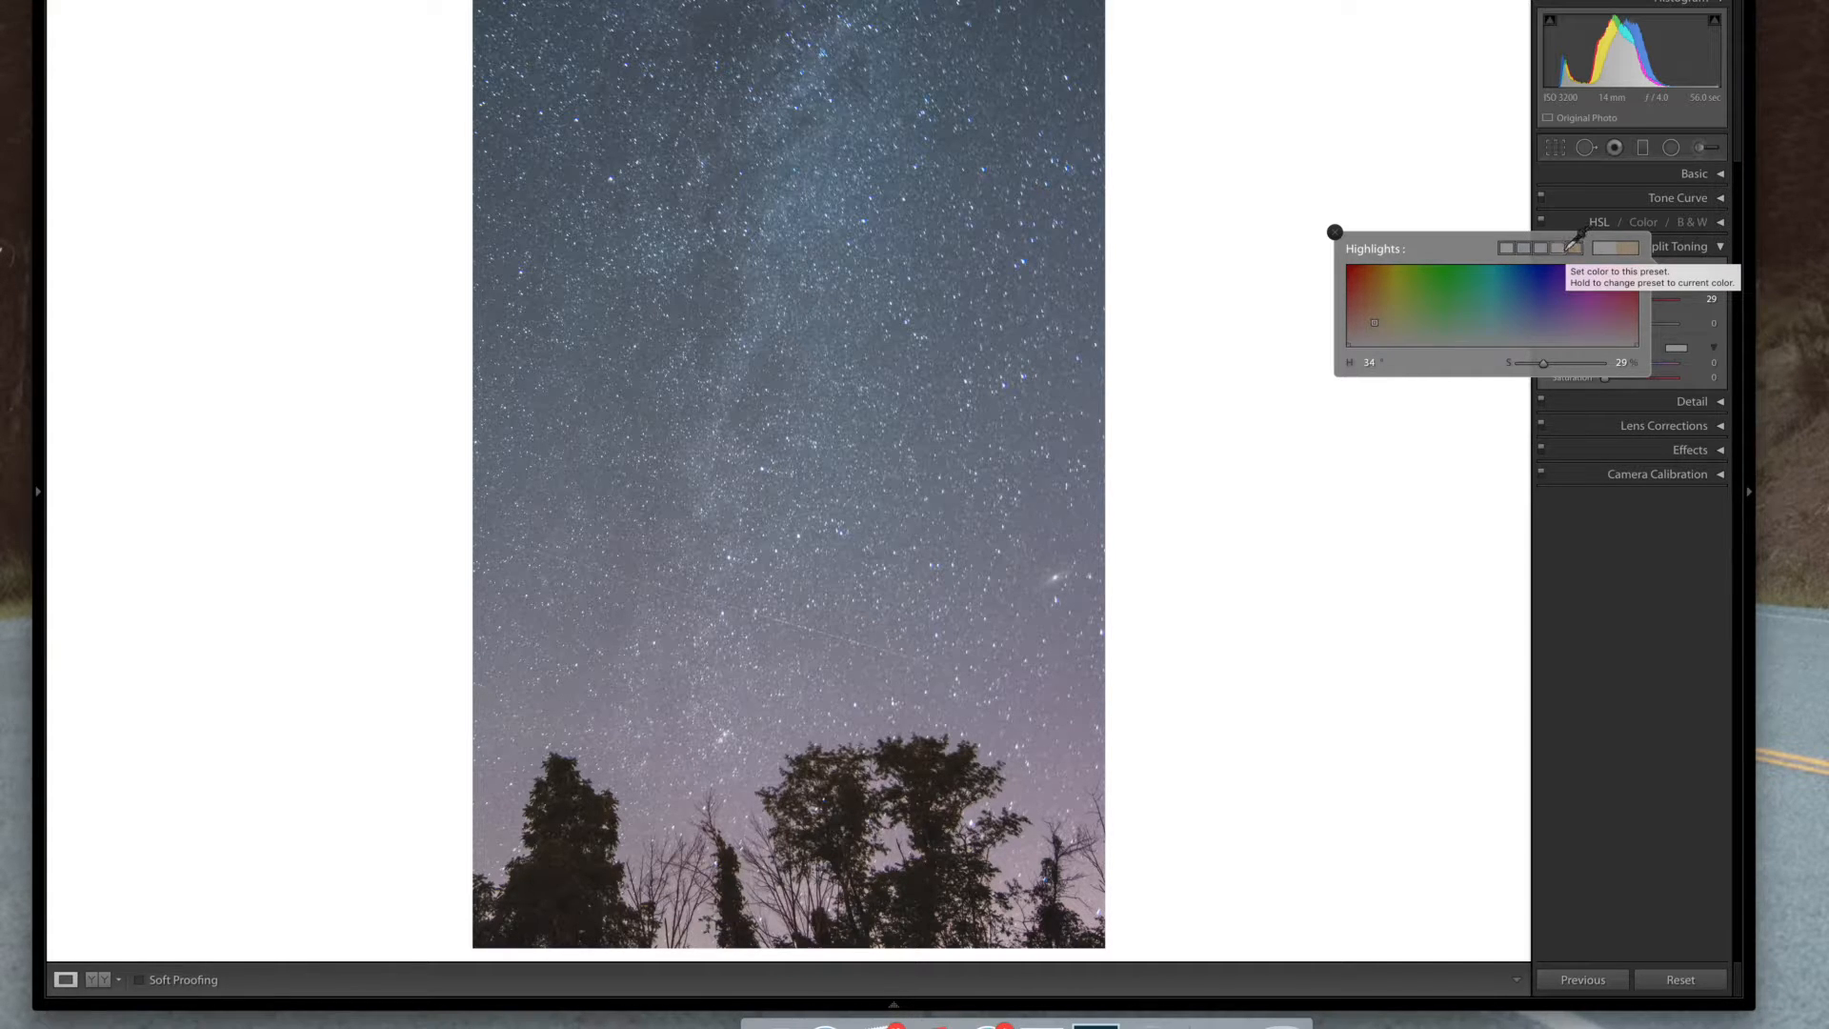
pyautogui.click(1506, 247)
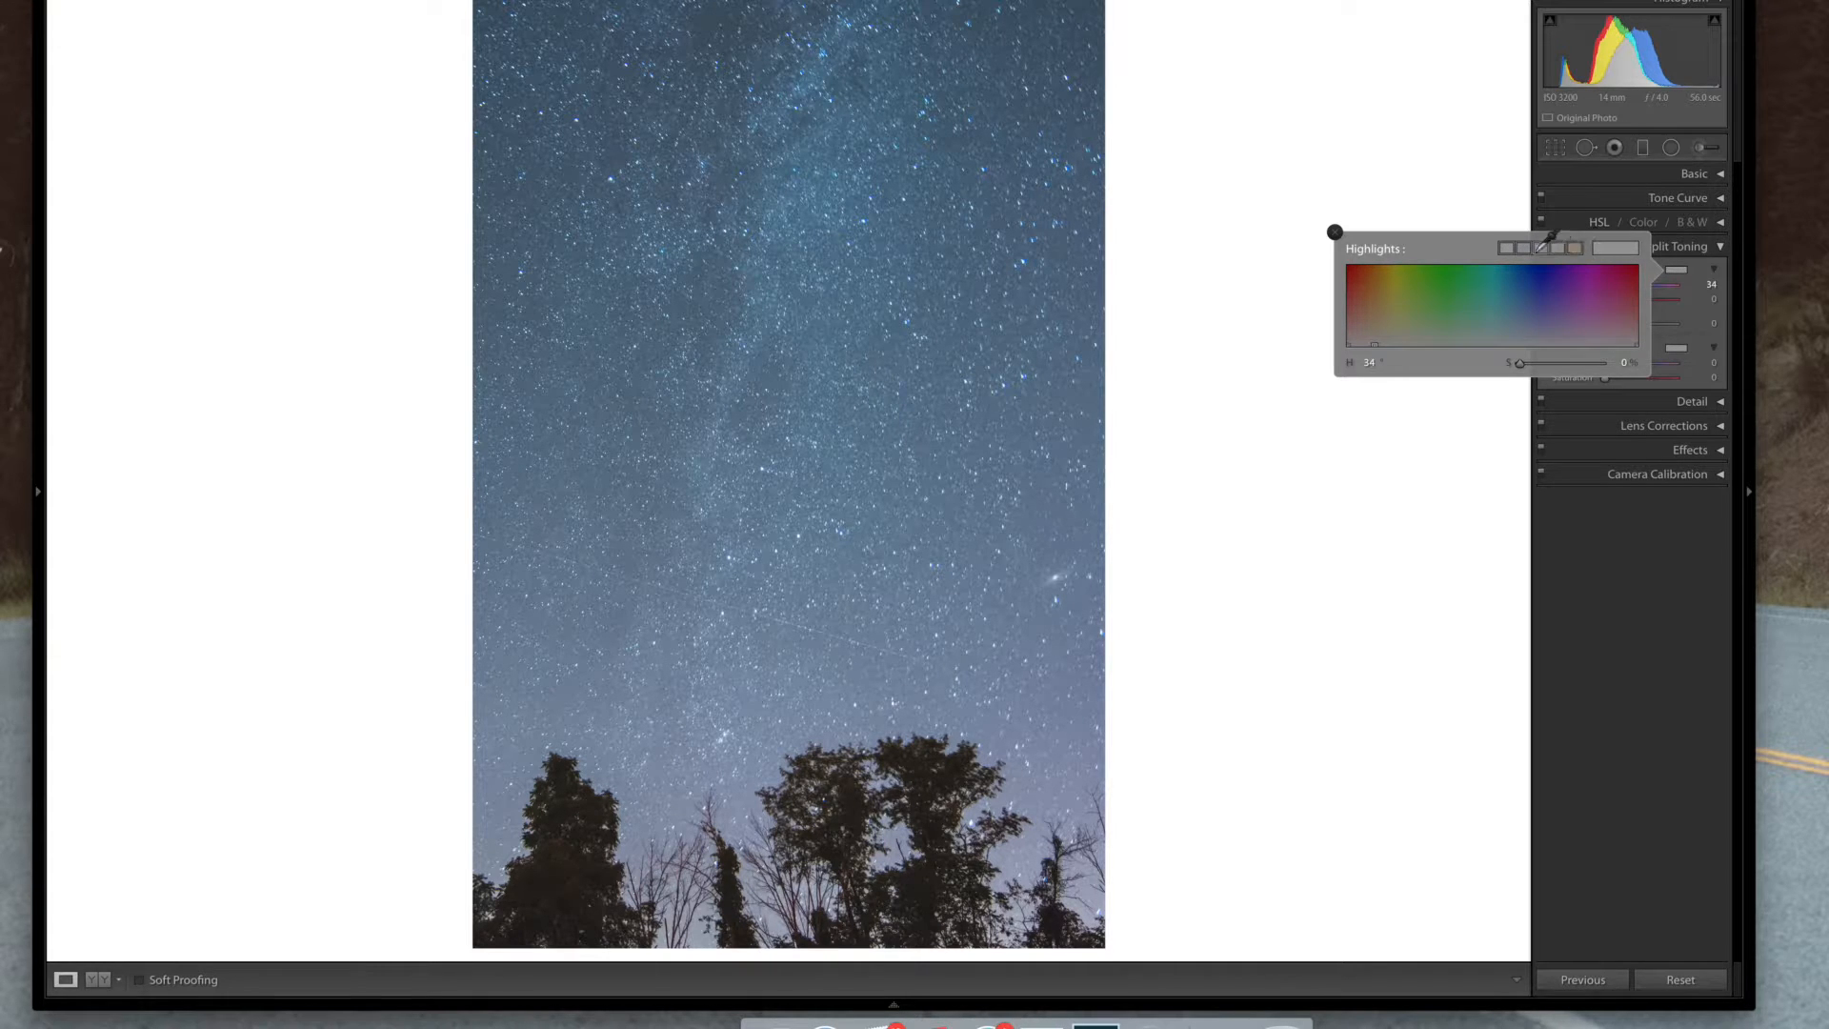
pyautogui.click(1611, 248)
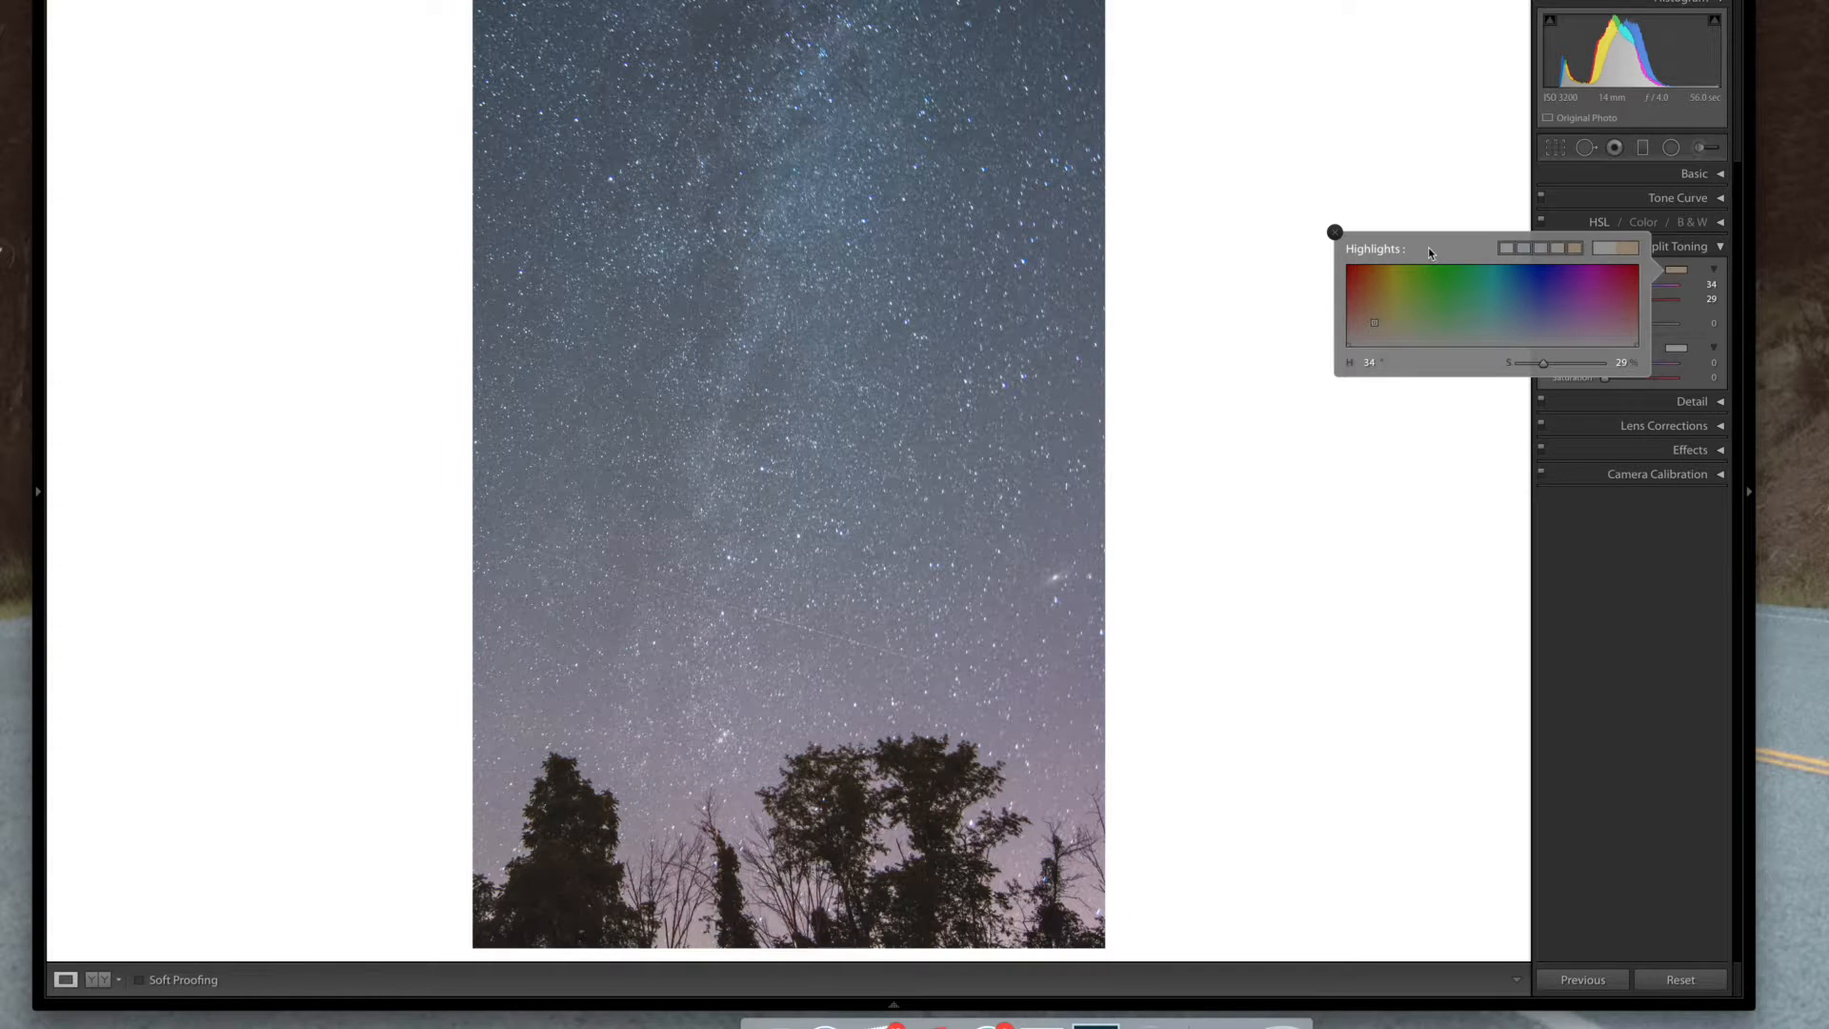
pyautogui.click(1506, 248)
pyautogui.click(1576, 248)
pyautogui.click(1334, 231)
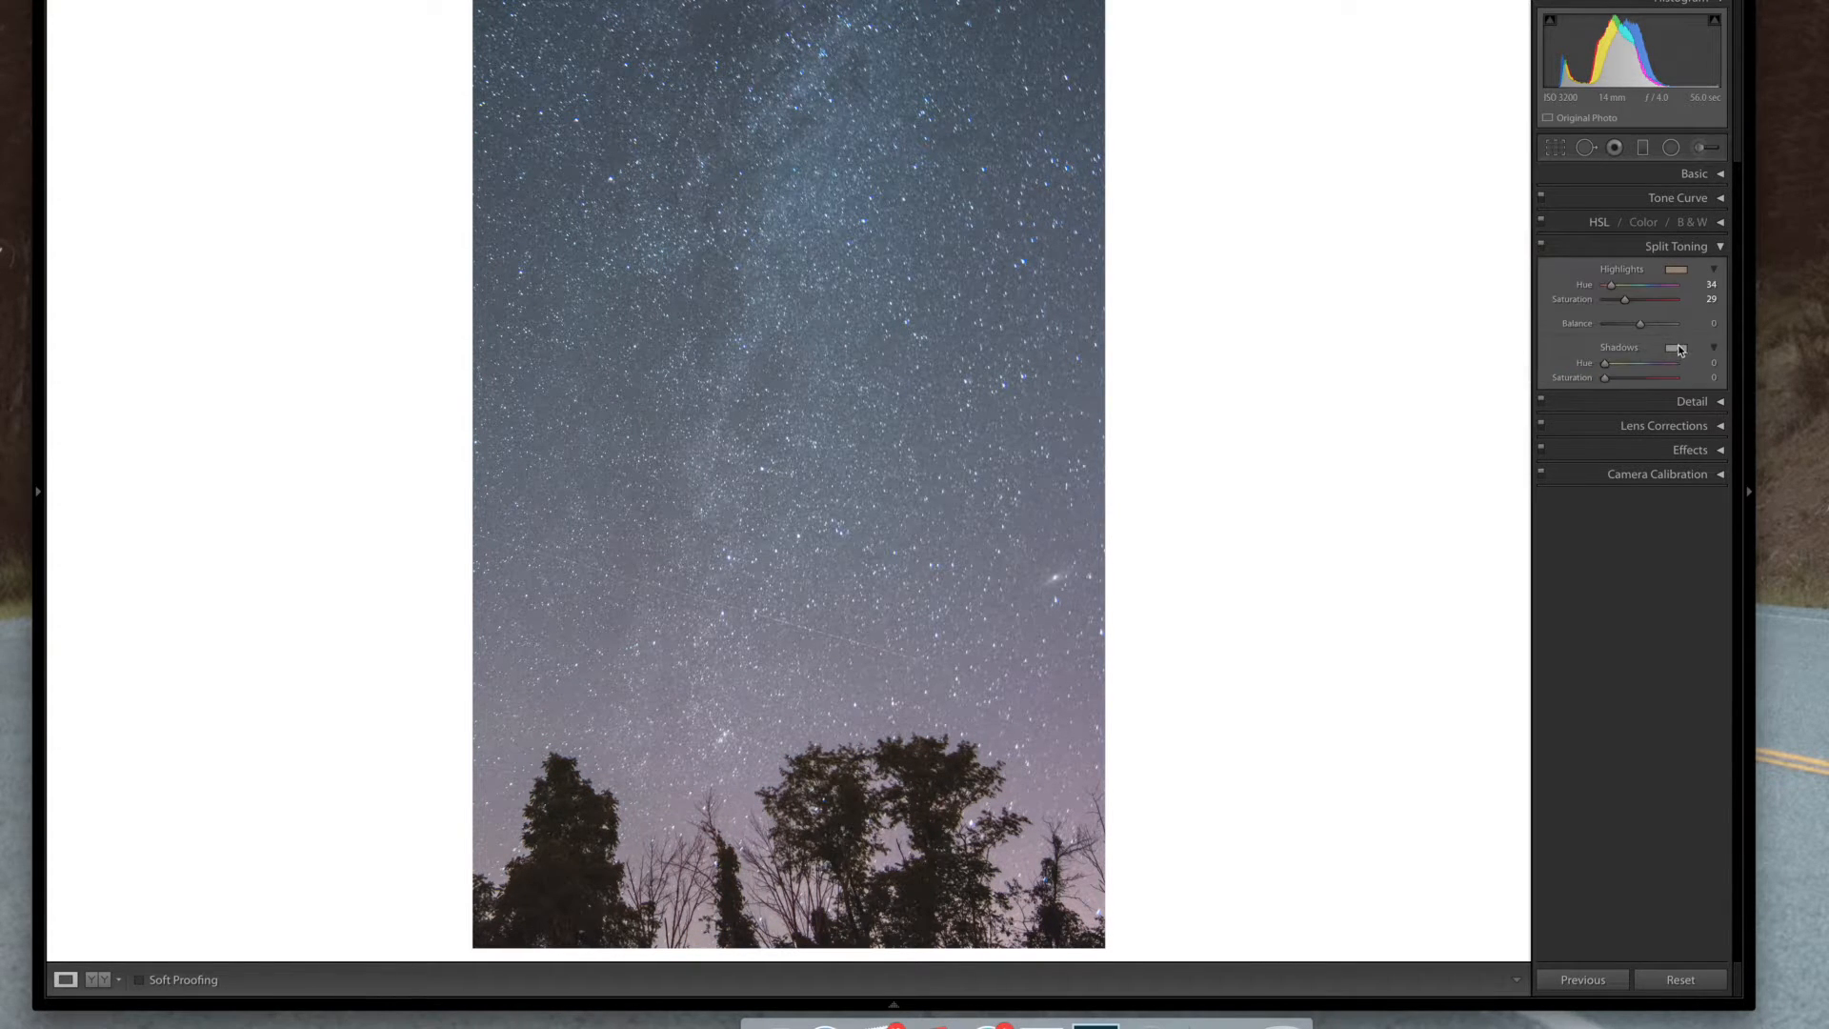
# Tint the split-toning shadows with the warm preset colour, hue 34 and saturation 29
pyautogui.click(1678, 349)
pyautogui.click(1579, 328)
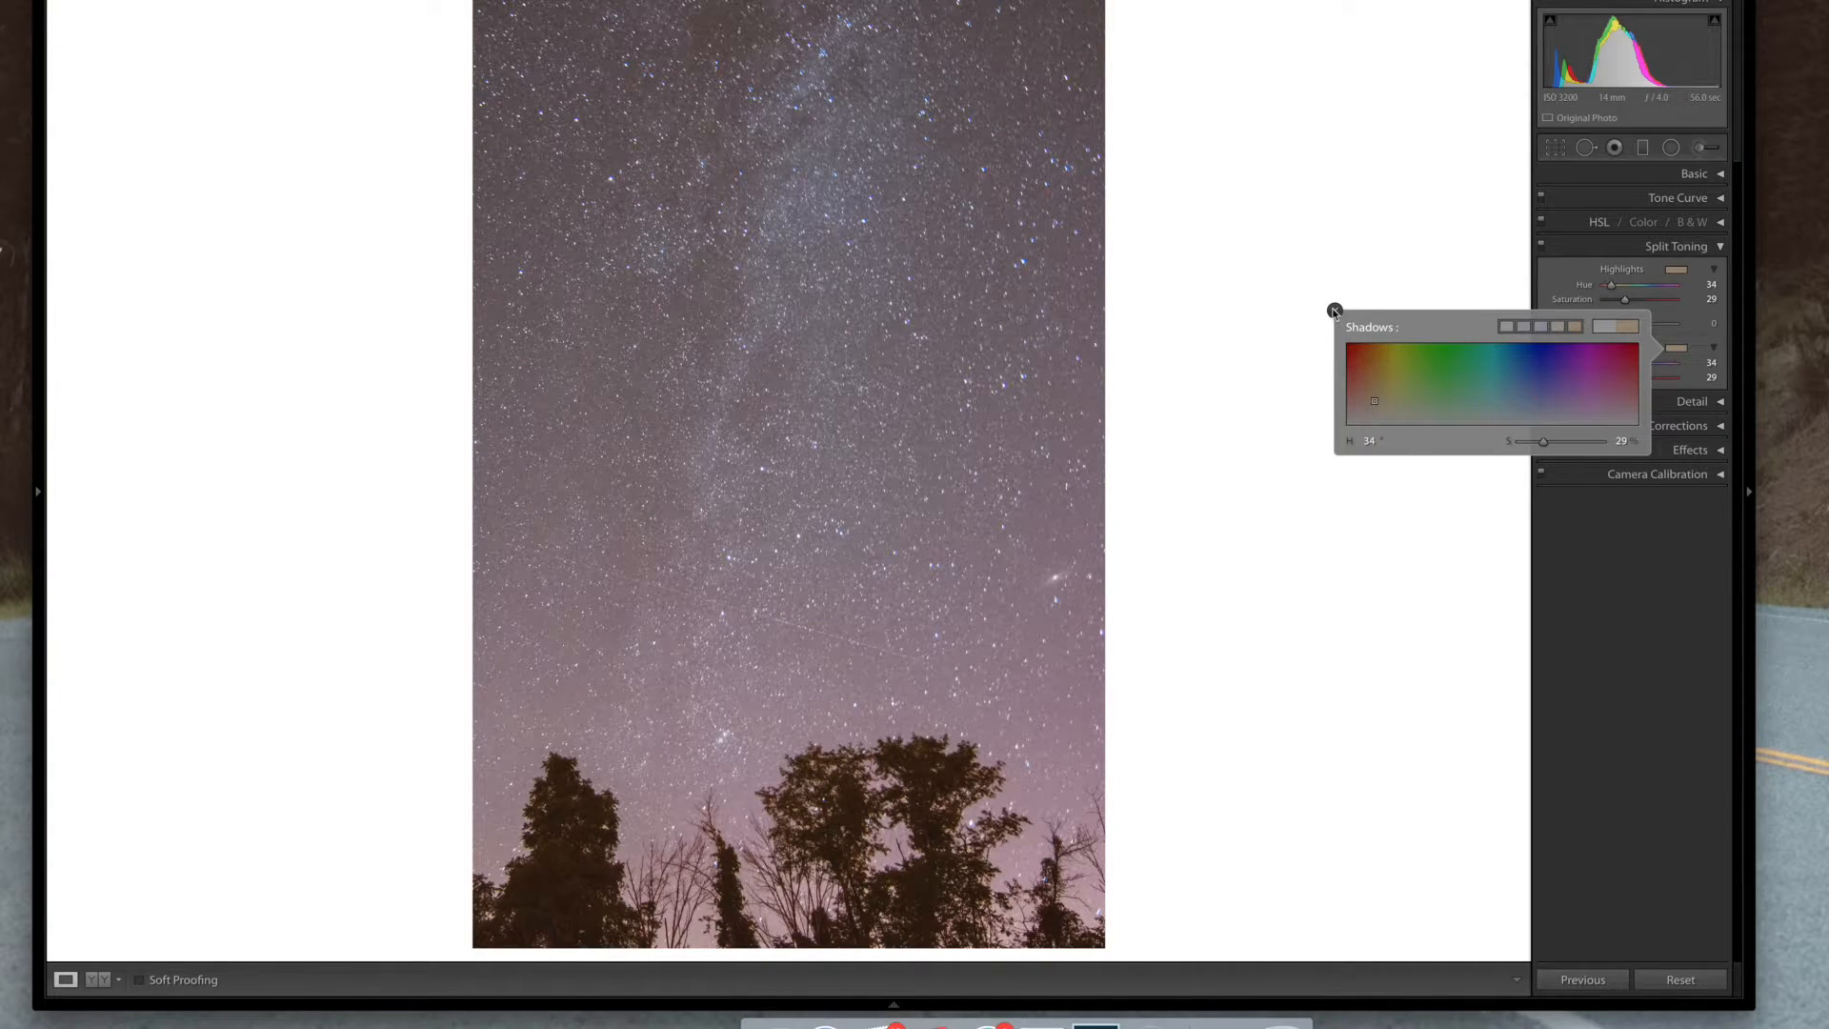
pyautogui.click(1335, 311)
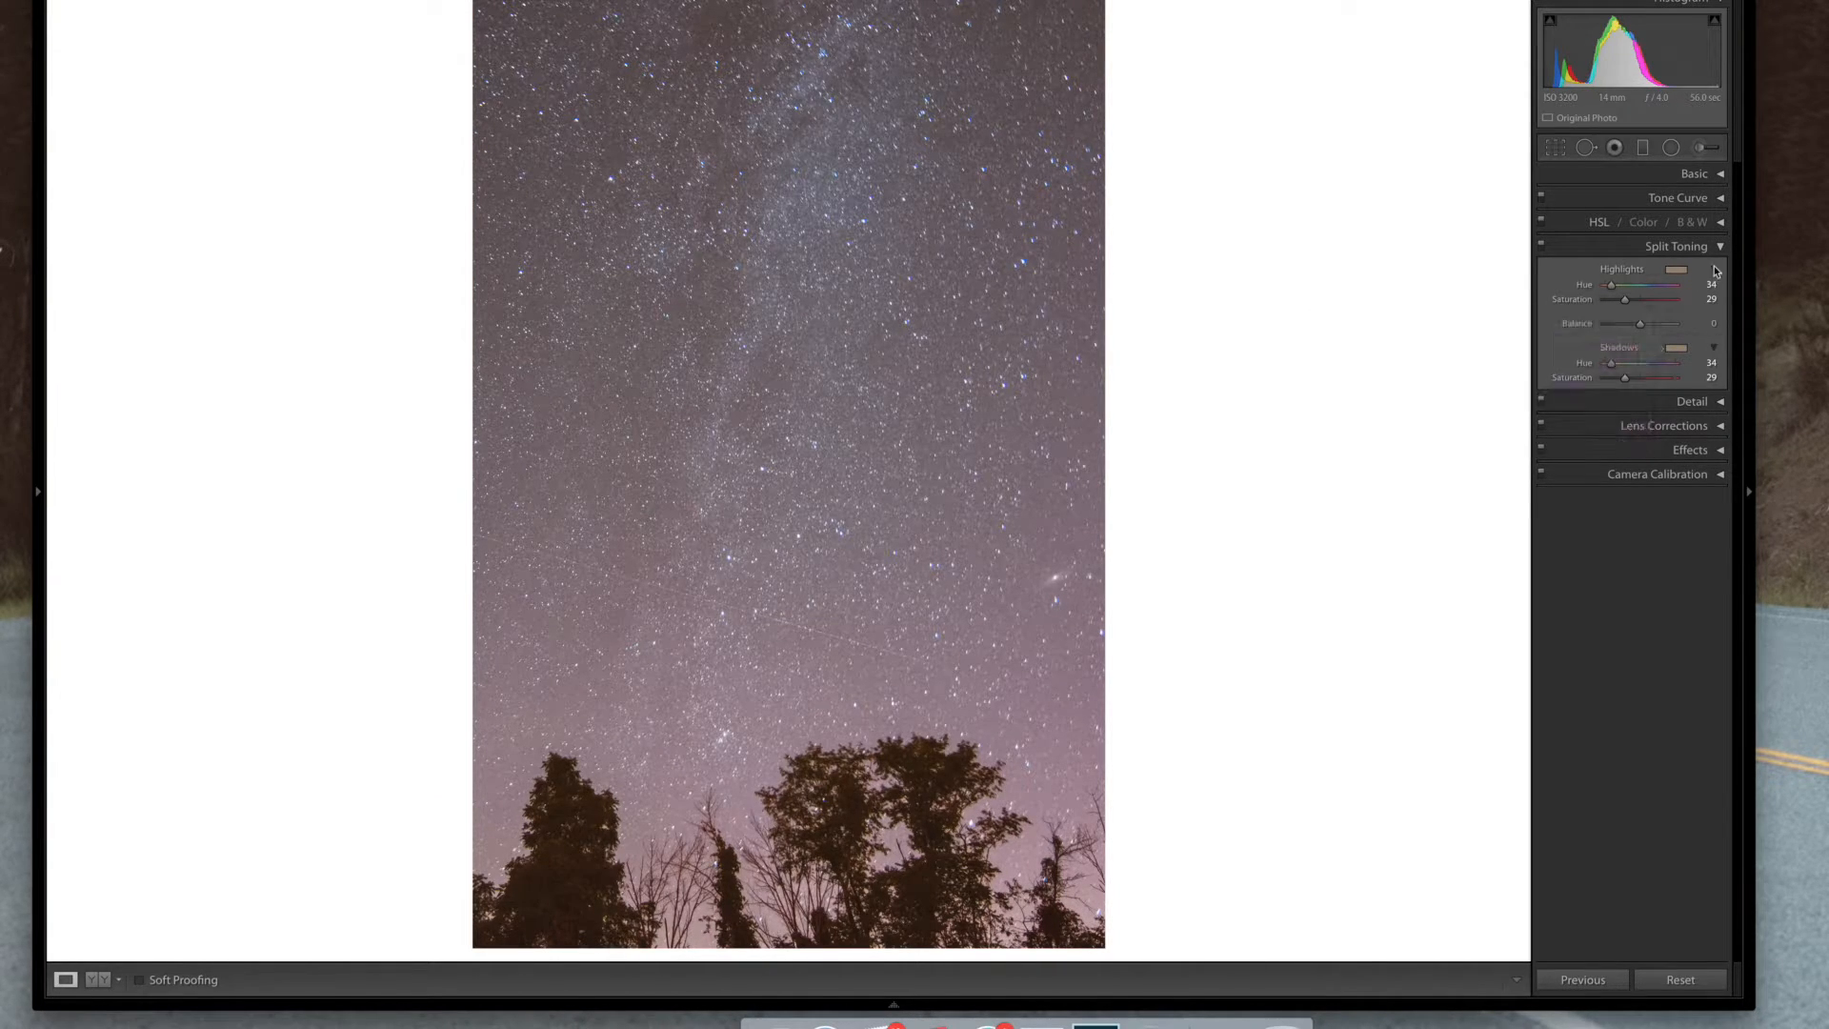
# Set the split-toning highlights to a blue preset, hue 215 and saturation 12, and Balance to -33
pyautogui.click(1676, 269)
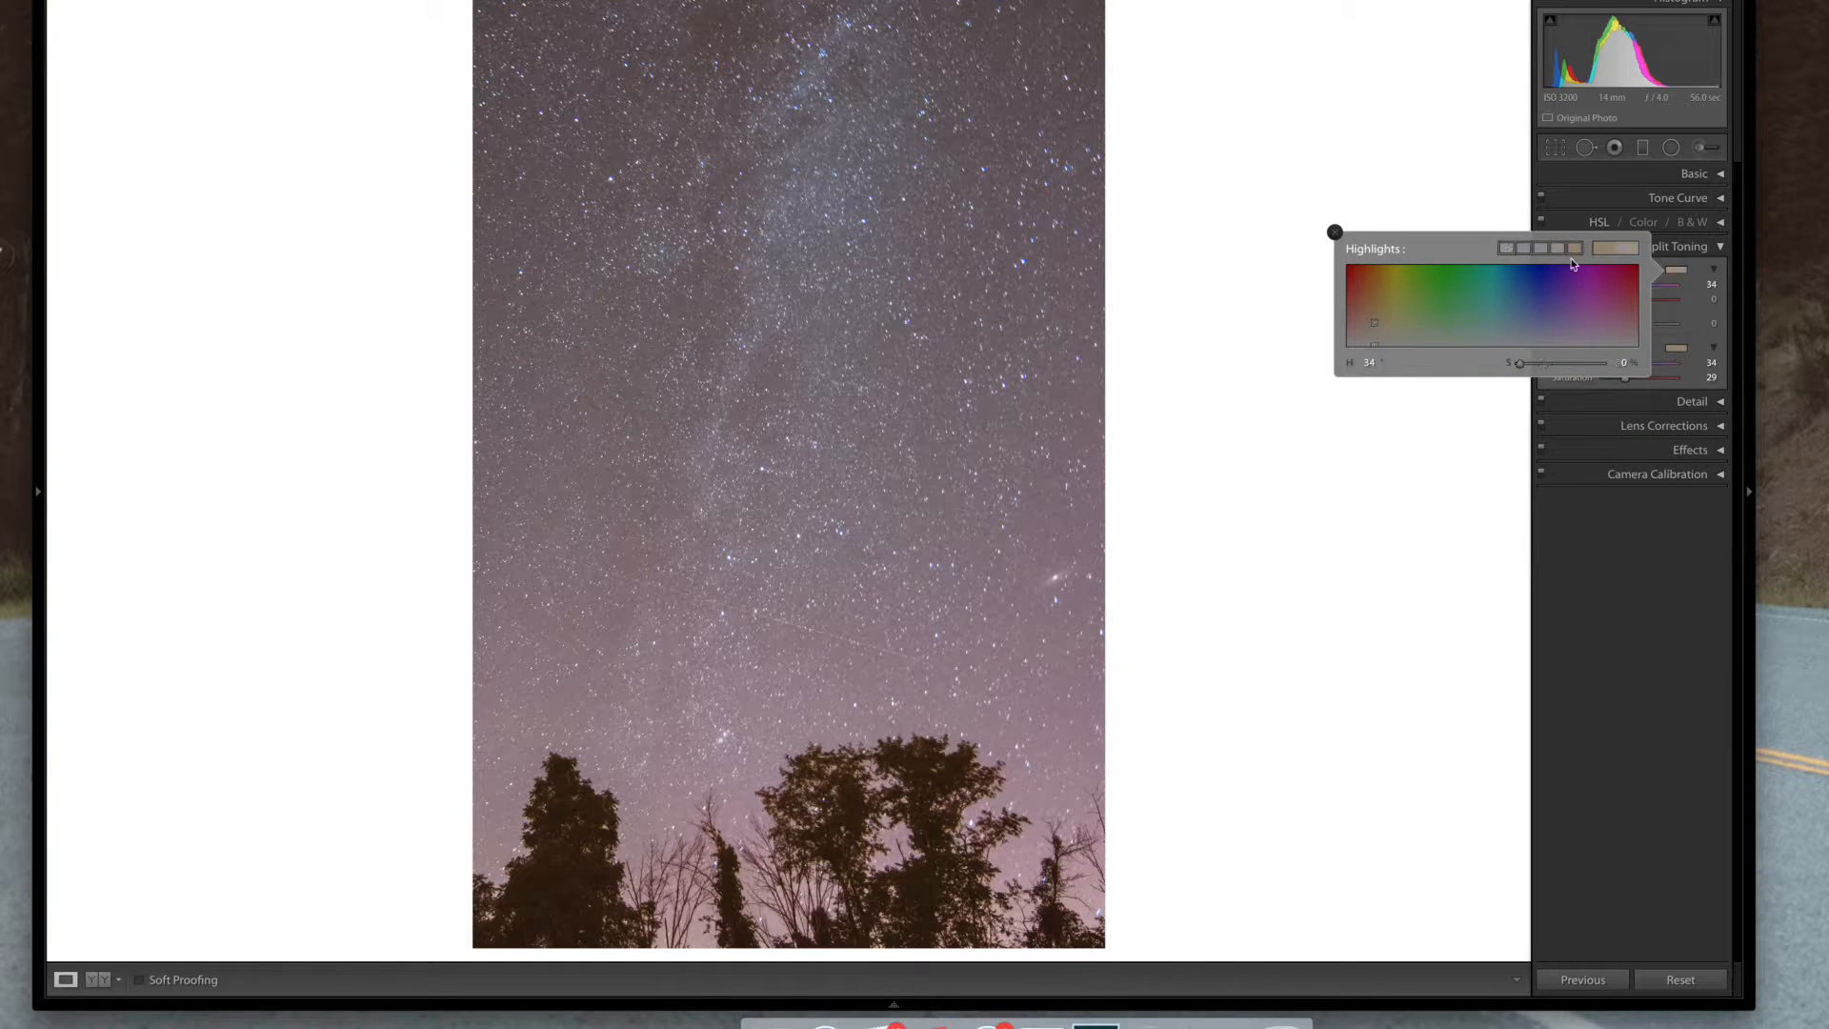
pyautogui.click(1523, 246)
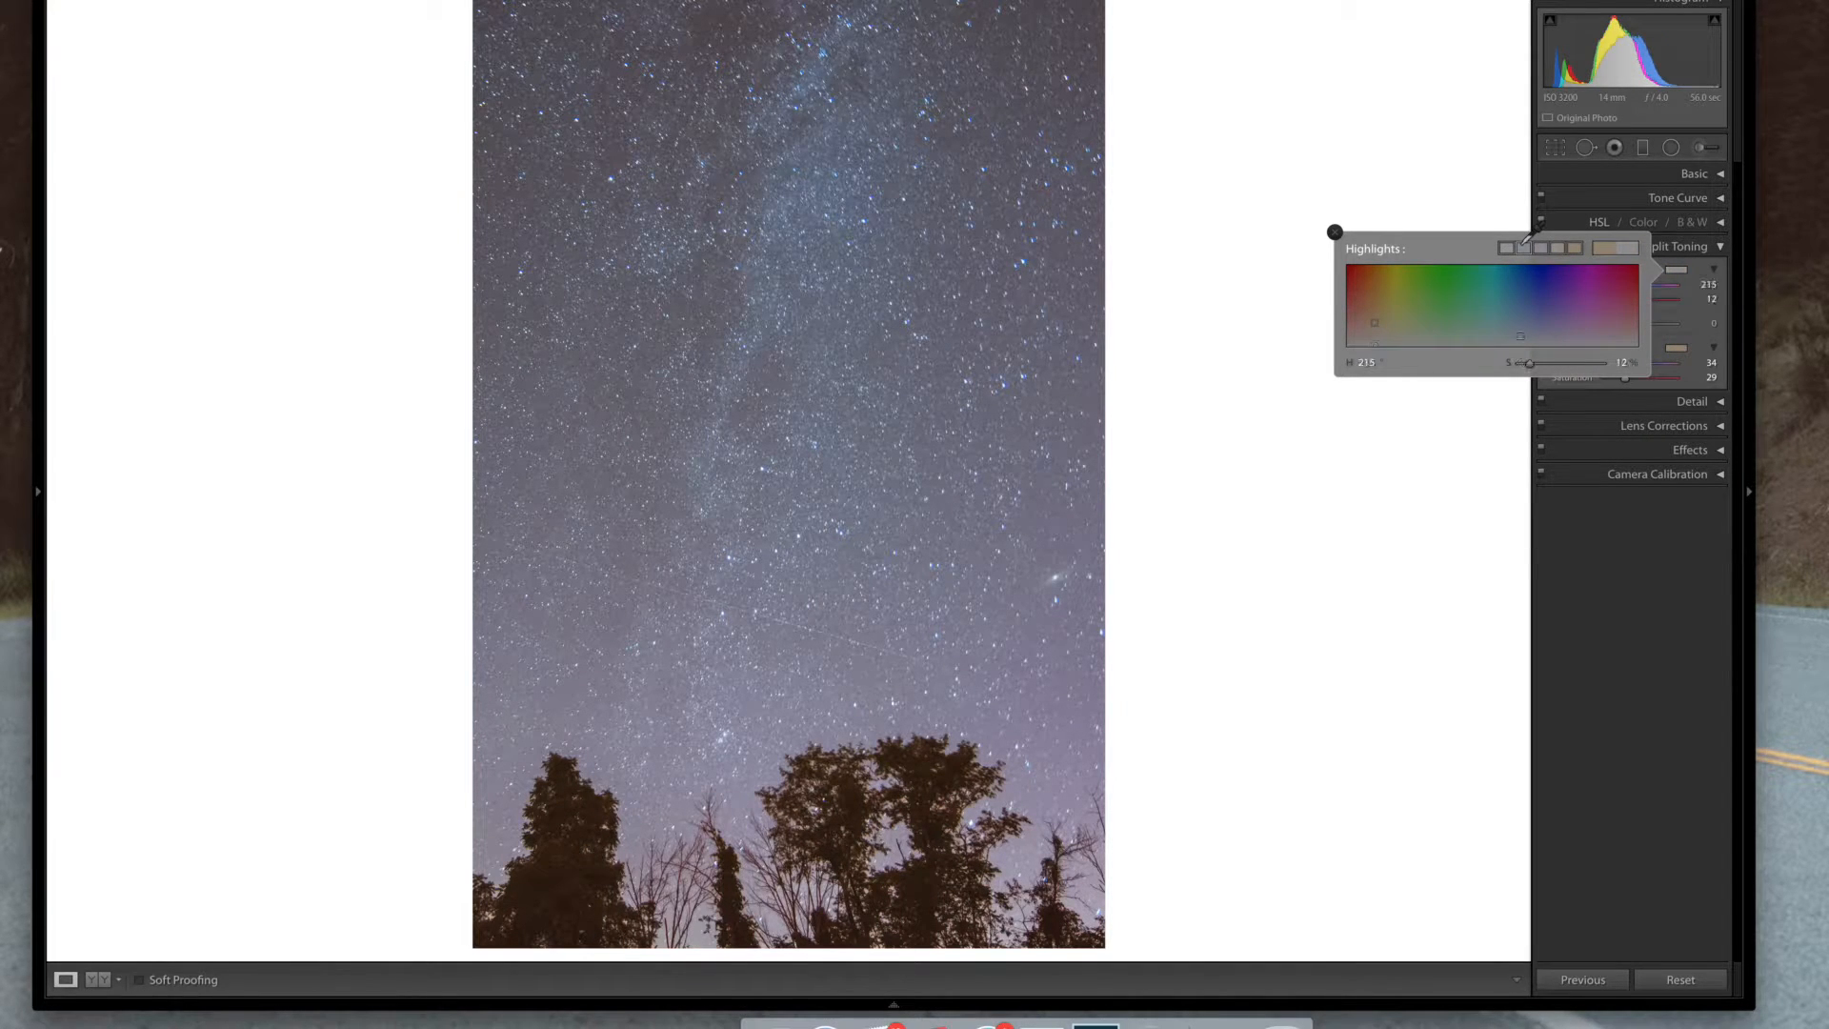
pyautogui.click(1543, 246)
pyautogui.click(1508, 247)
pyautogui.click(1525, 247)
pyautogui.click(1341, 236)
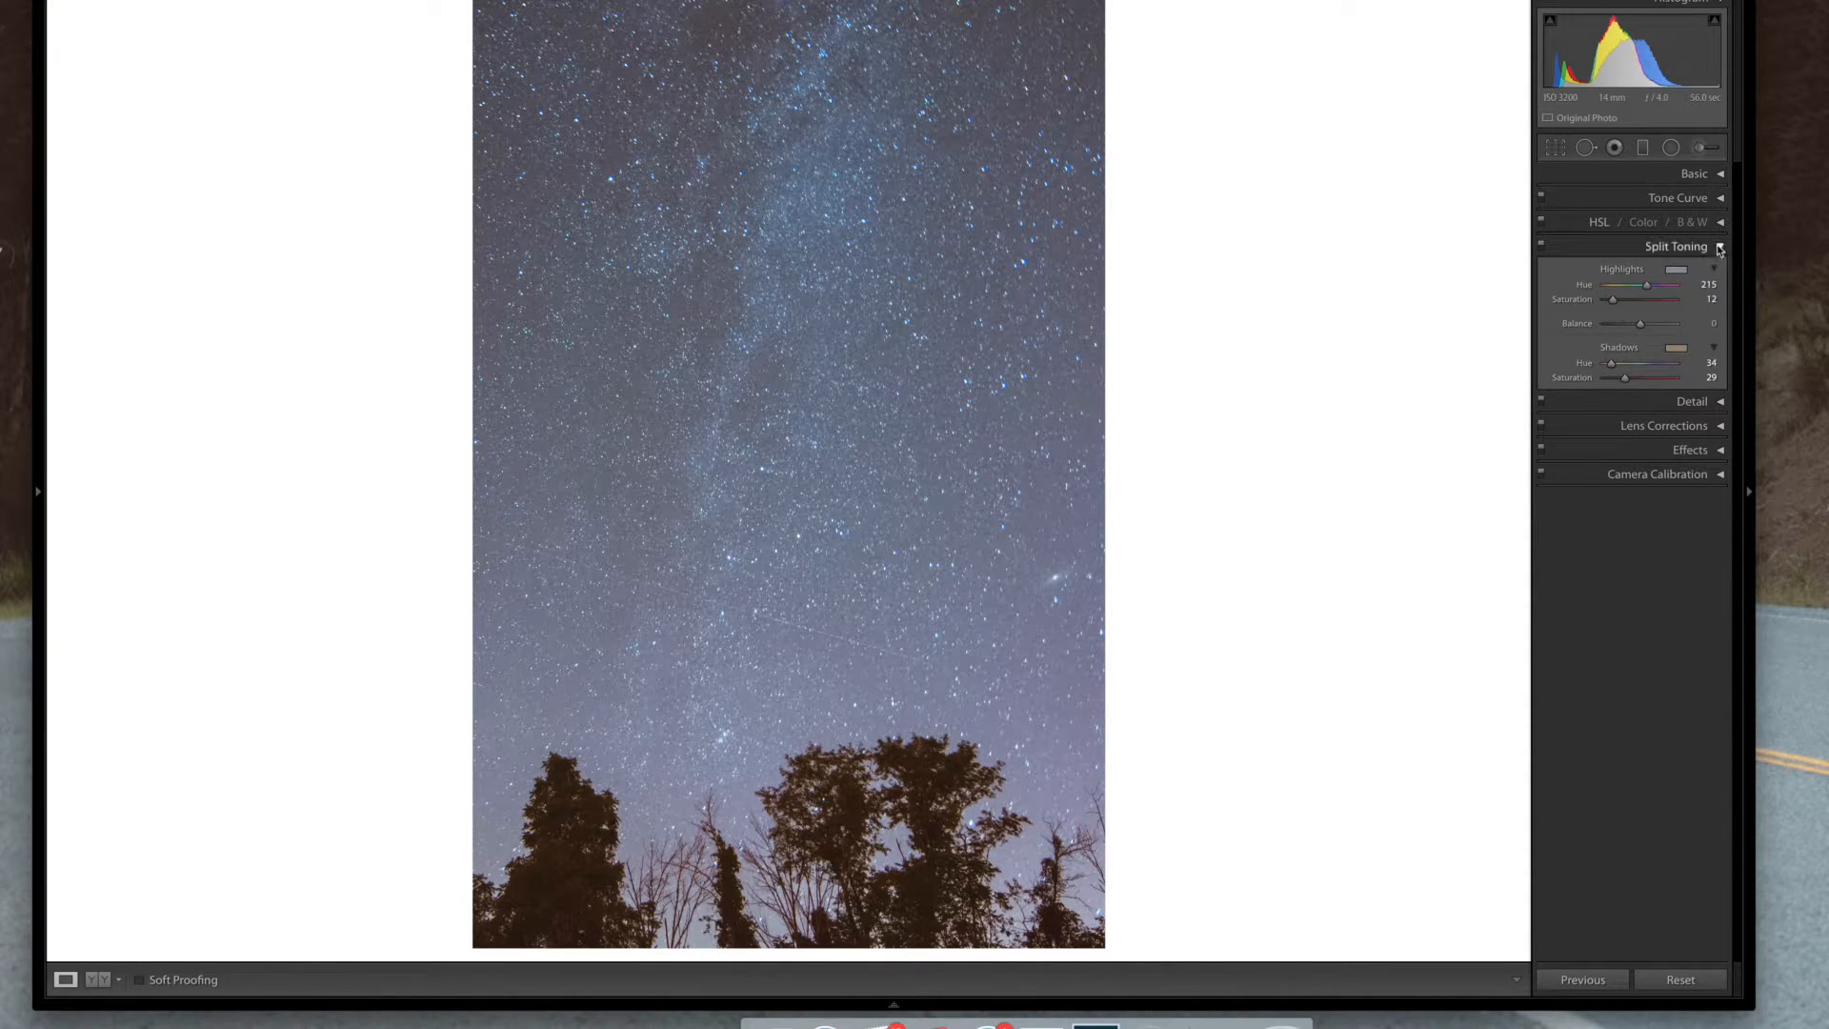
pyautogui.moveTo(1640, 324); pyautogui.dragTo(1629, 333)
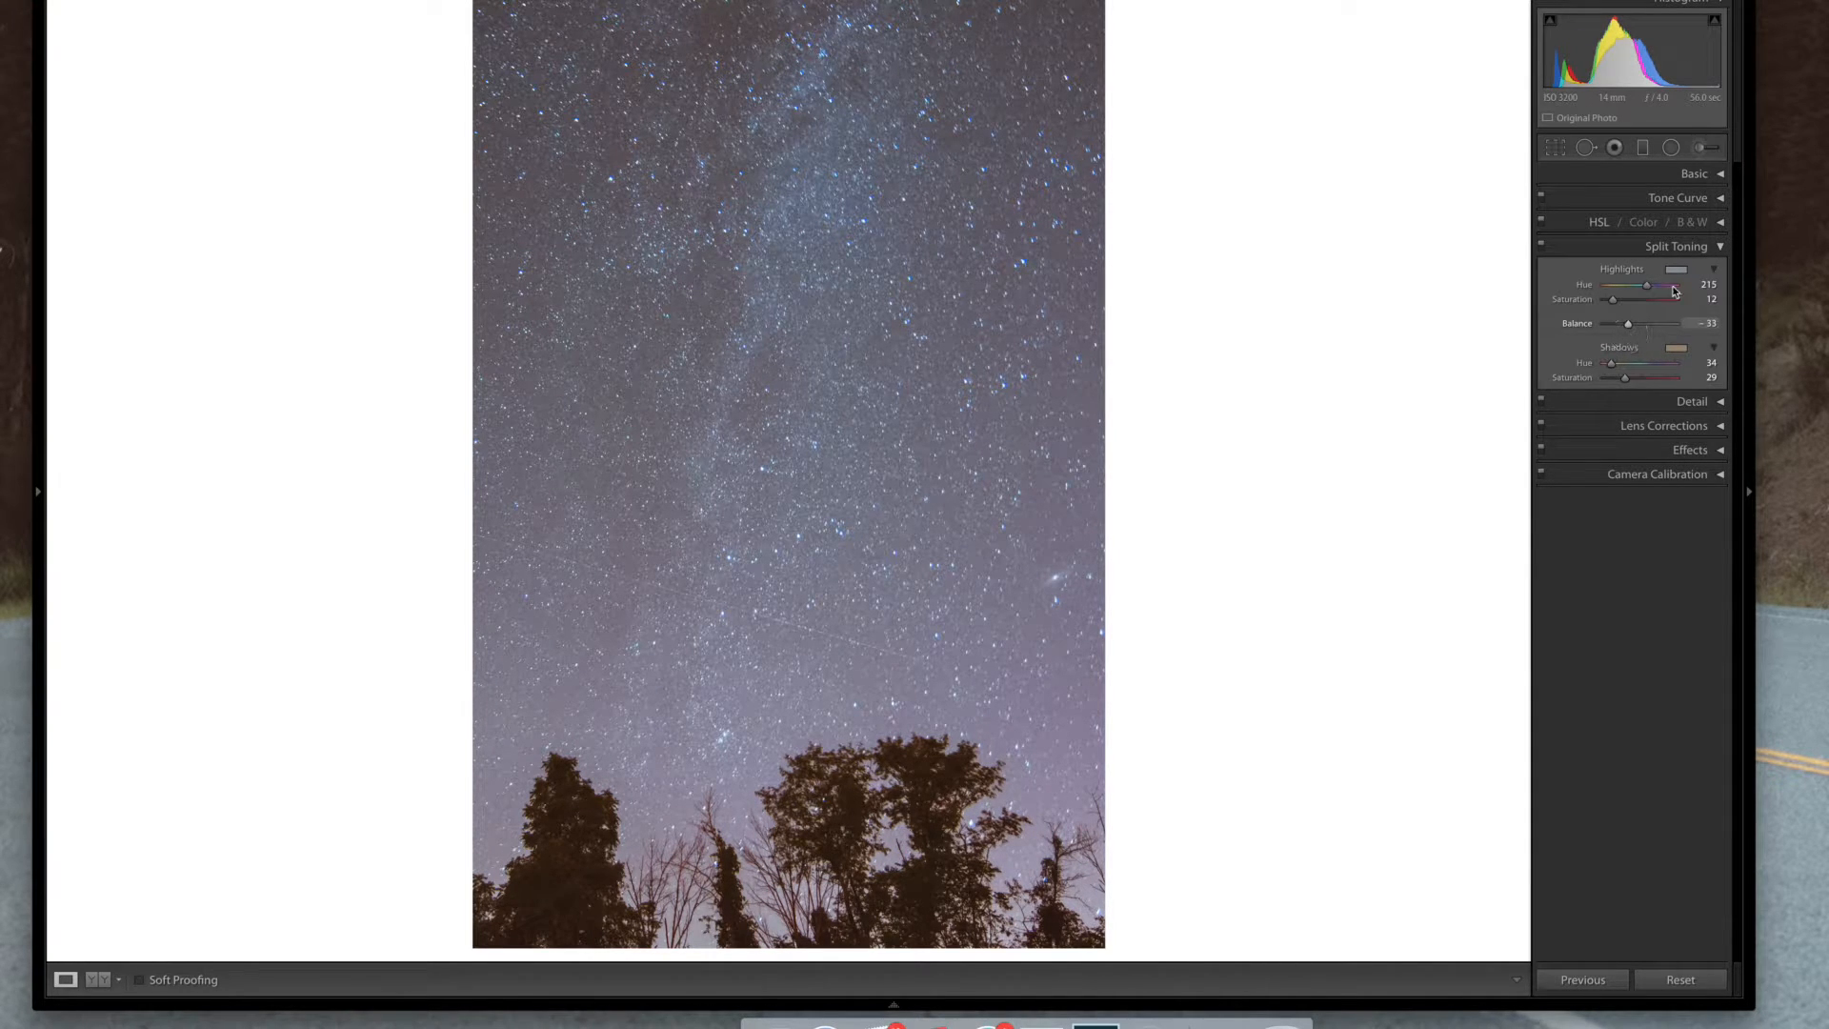
pyautogui.click(1720, 245)
# Set colour noise reduction Color to 44, Detail to 44 and Smoothness to 12, checking the trees up close
pyautogui.click(1720, 271)
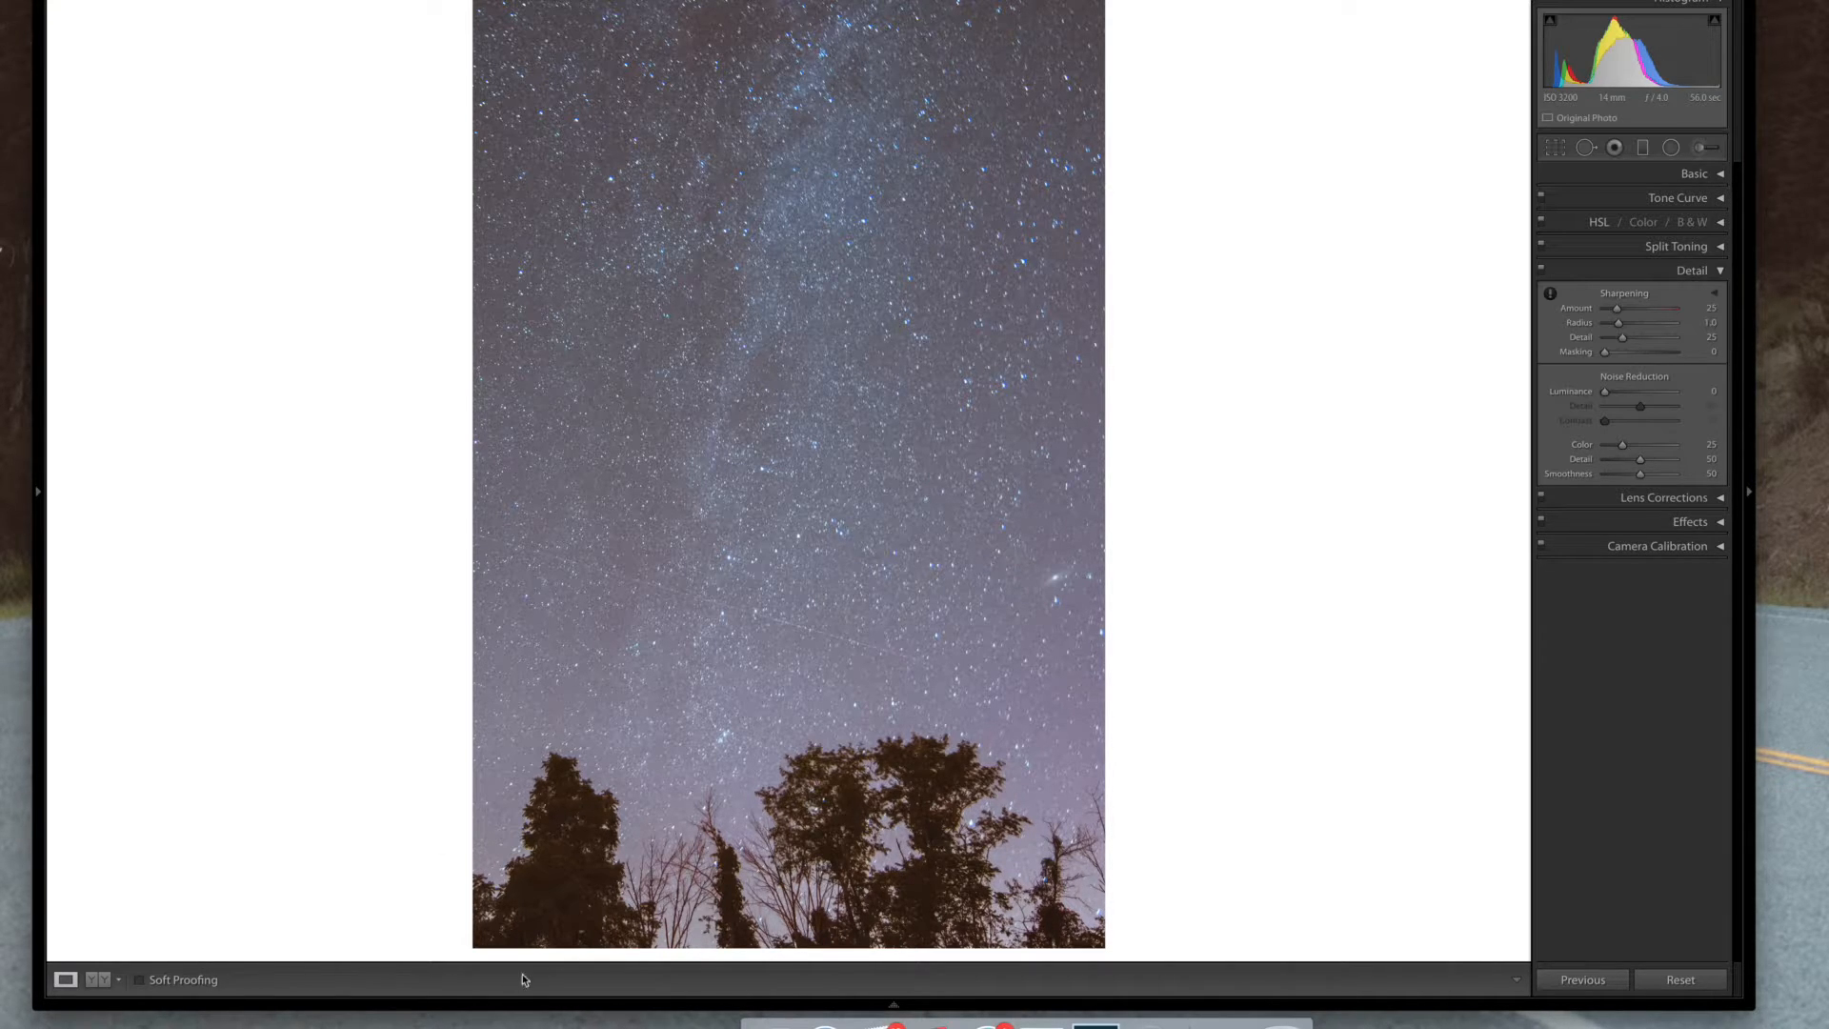
pyautogui.click(1710, 445)
pyautogui.write('44')
pyautogui.press('Tab')
pyautogui.write('44')
pyautogui.press('Tab')
pyautogui.write('12')
pyautogui.press('Return')
pyautogui.click(553, 905)
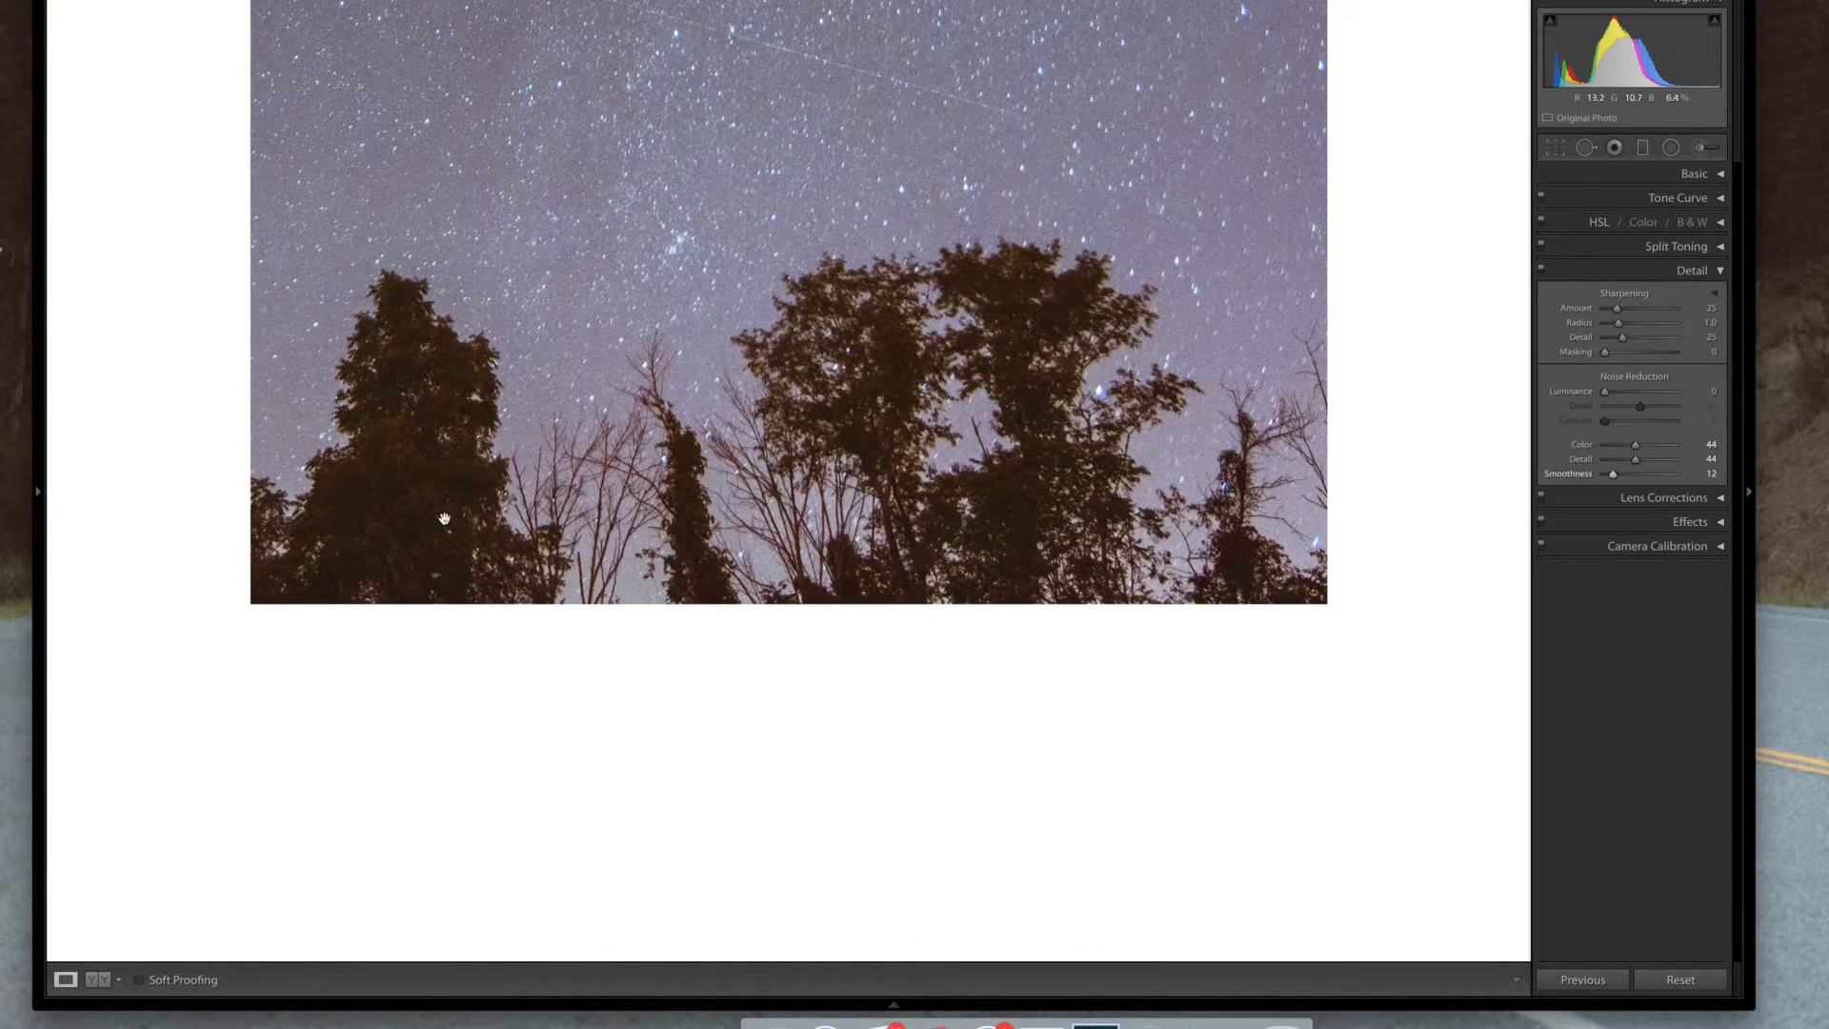
pyautogui.click(492, 523)
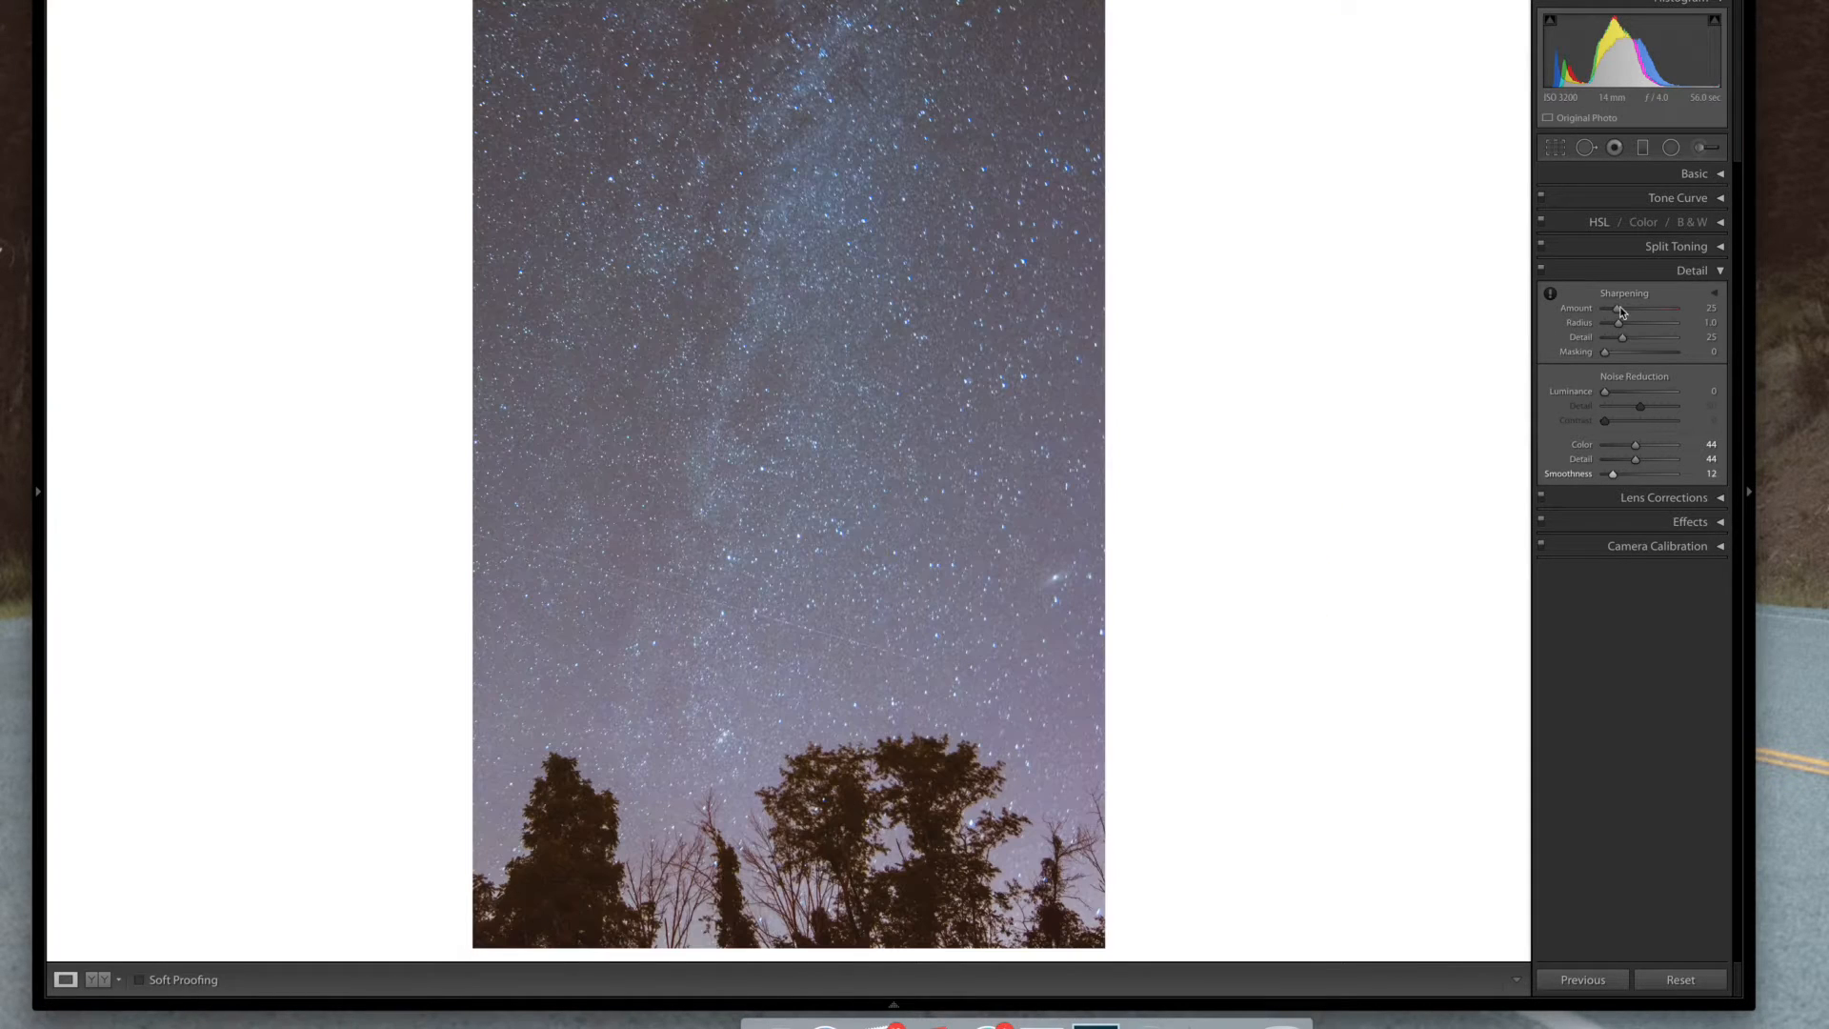
pyautogui.click(1720, 273)
# Lower Shadows to -60 and reset Saturation in the Basic settings
pyautogui.click(1720, 173)
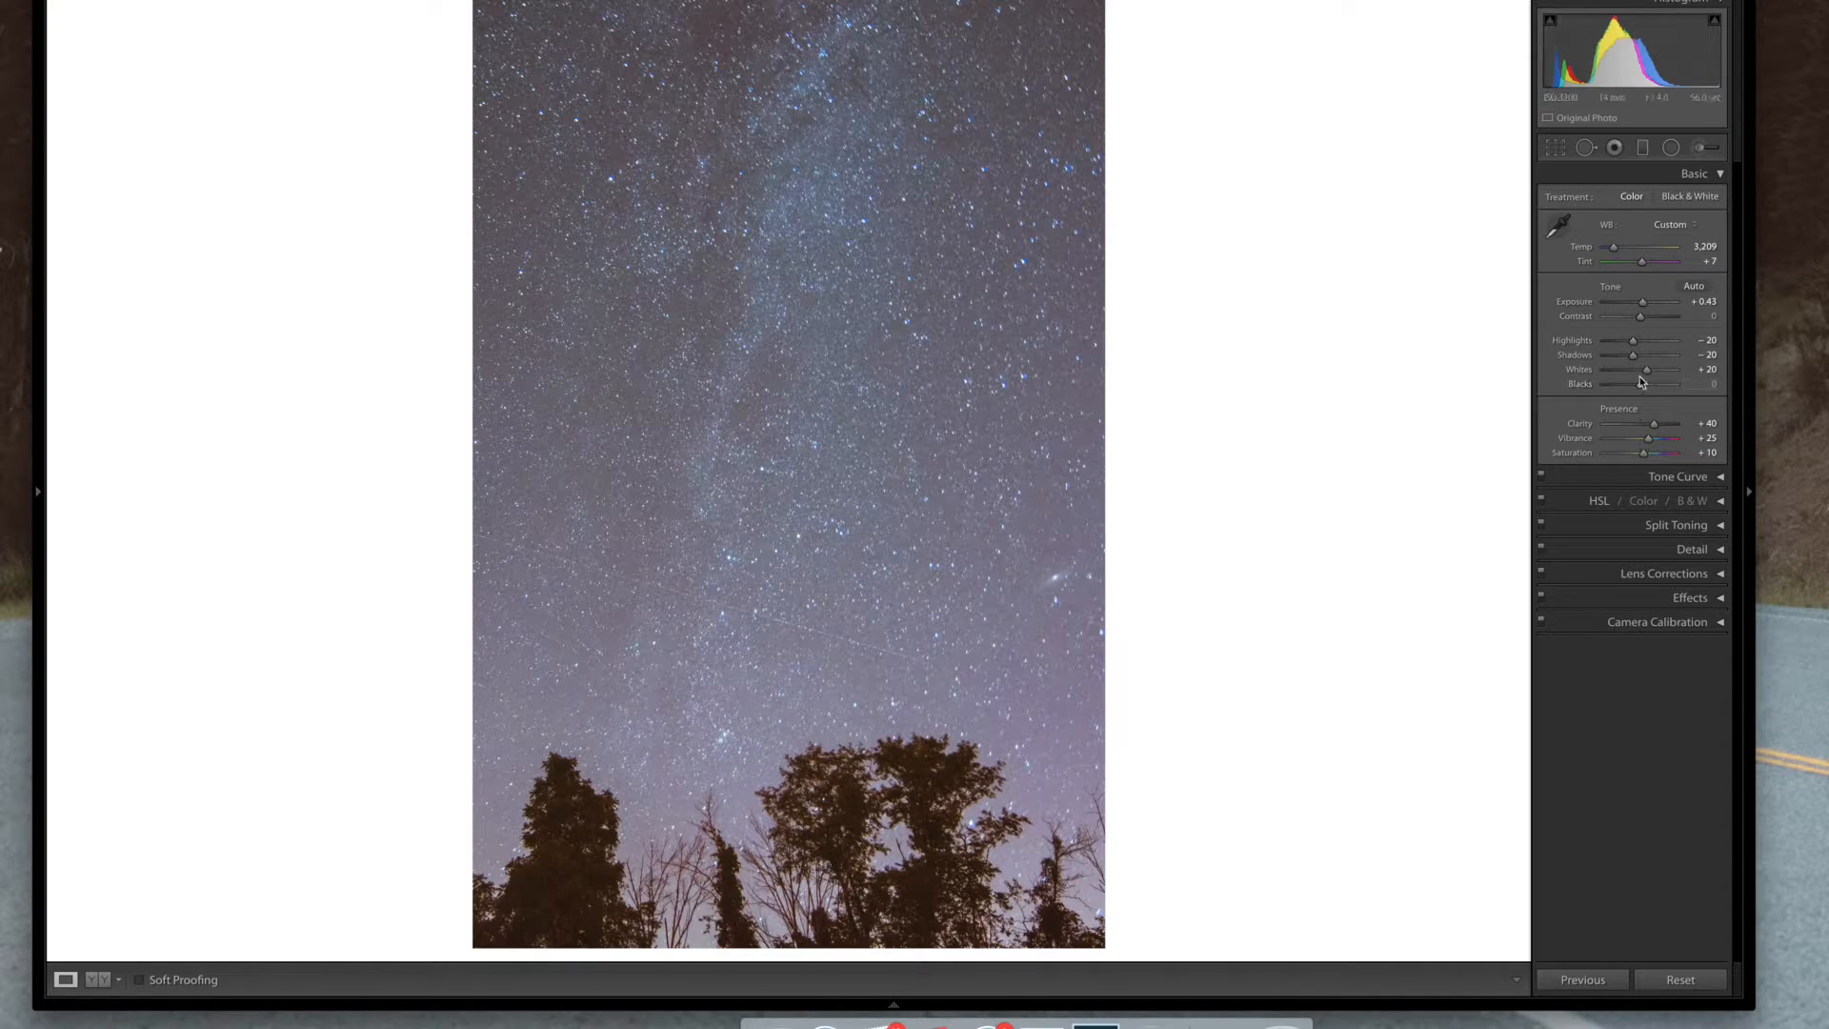
pyautogui.press('Down')
pyautogui.press('Down')
pyautogui.press('Down')
pyautogui.press('Down')
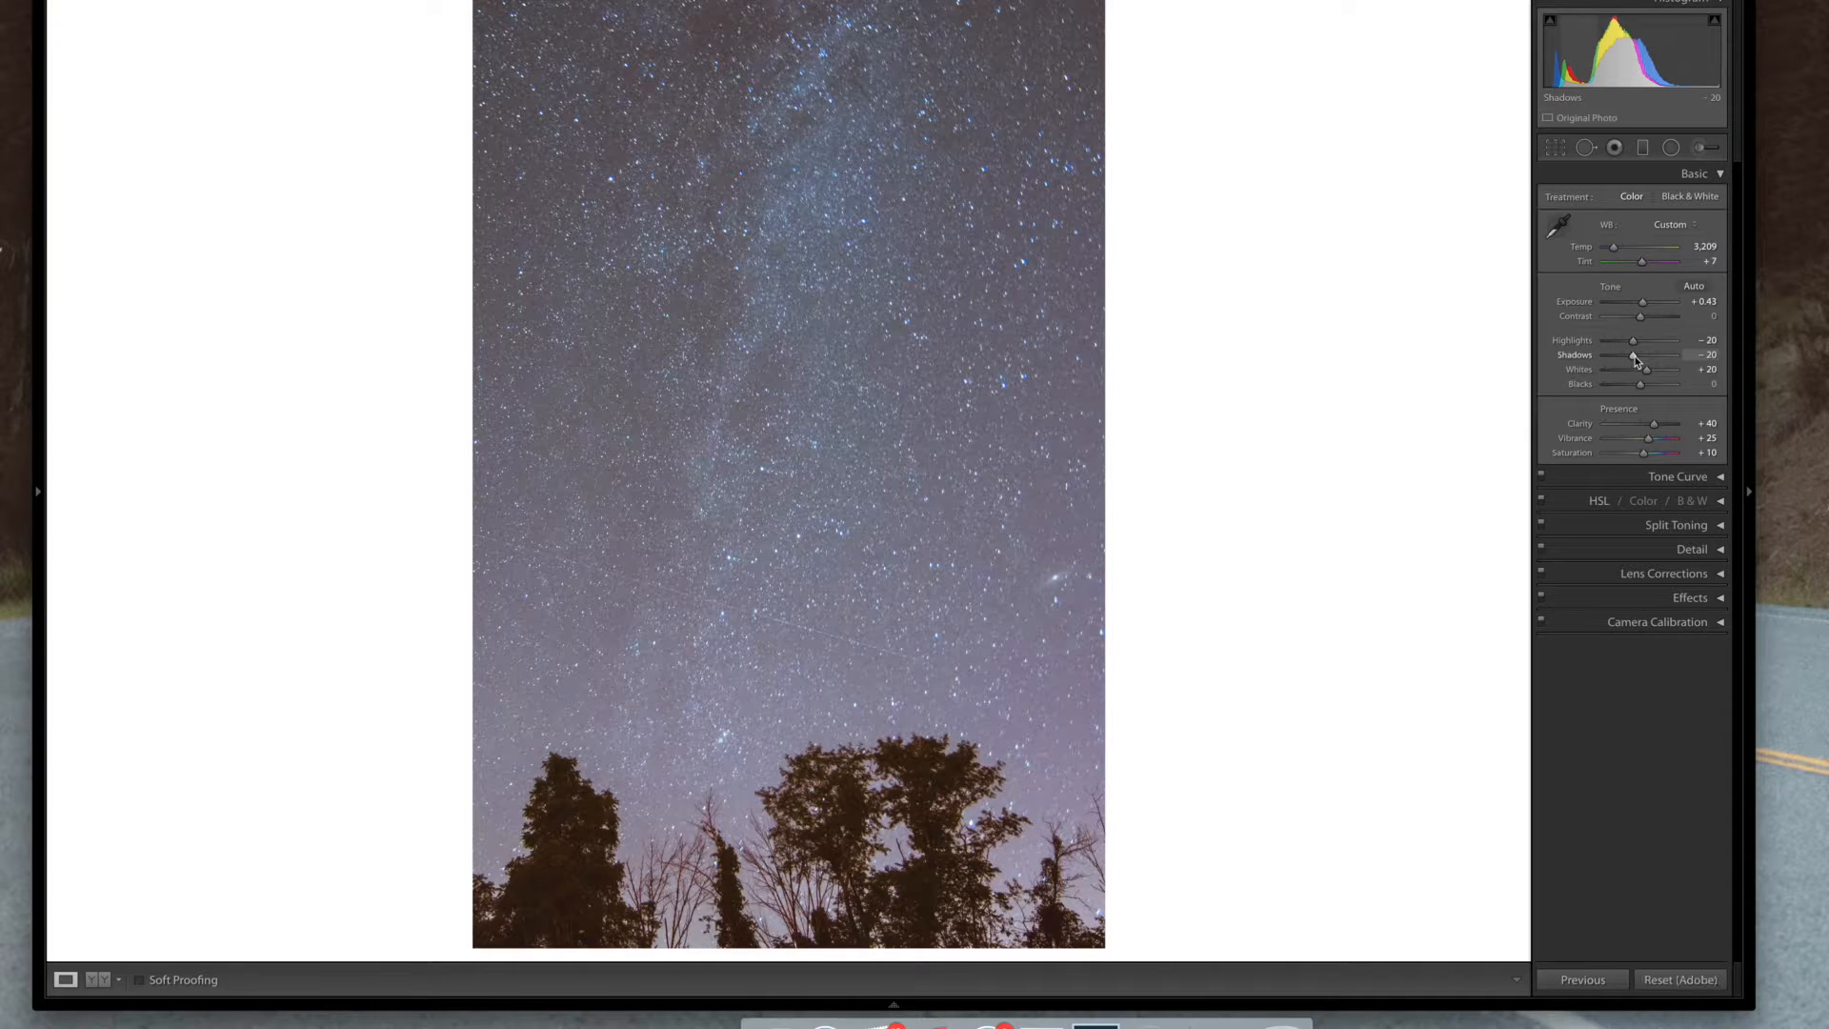
pyautogui.press('Down')
pyautogui.press('Down')
pyautogui.press('Down')
pyautogui.press('Down')
pyautogui.press('Down')
pyautogui.press('Down')
pyautogui.press('Down')
pyautogui.press('Down')
pyautogui.hotkey('shift', 'Up')
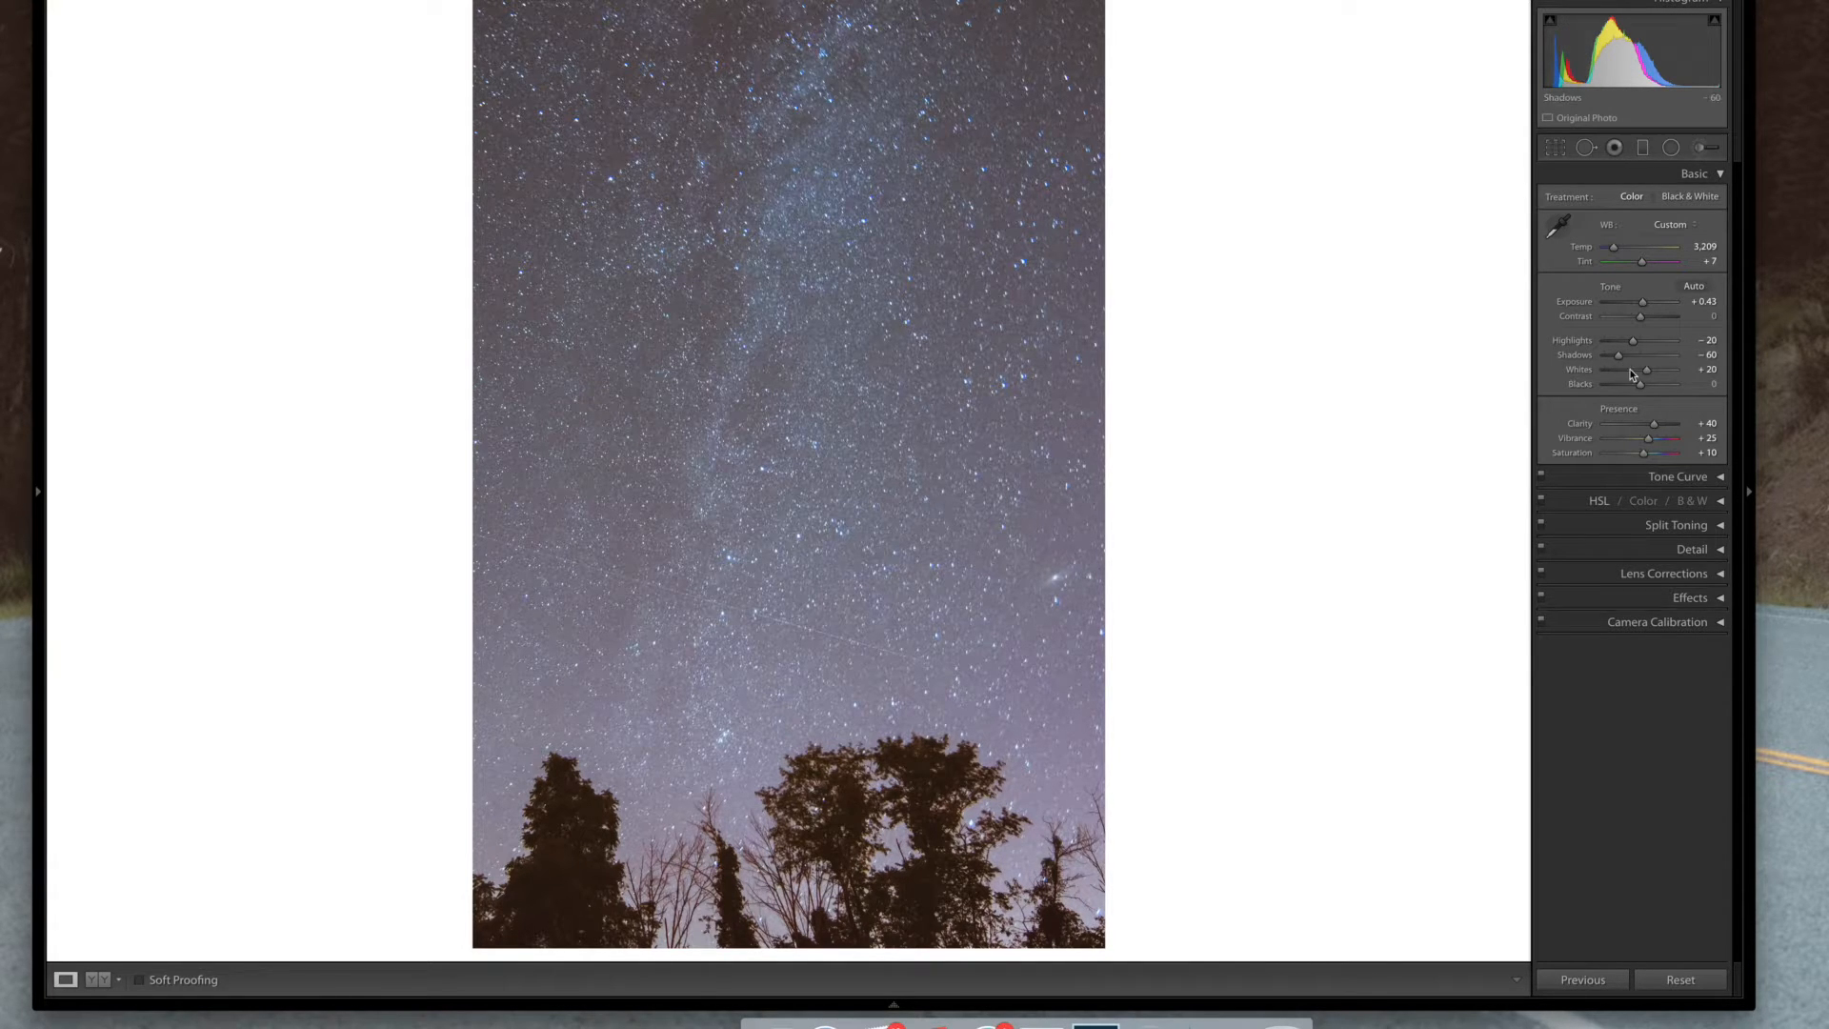
pyautogui.doubleClick(1642, 454)
pyautogui.click(1720, 174)
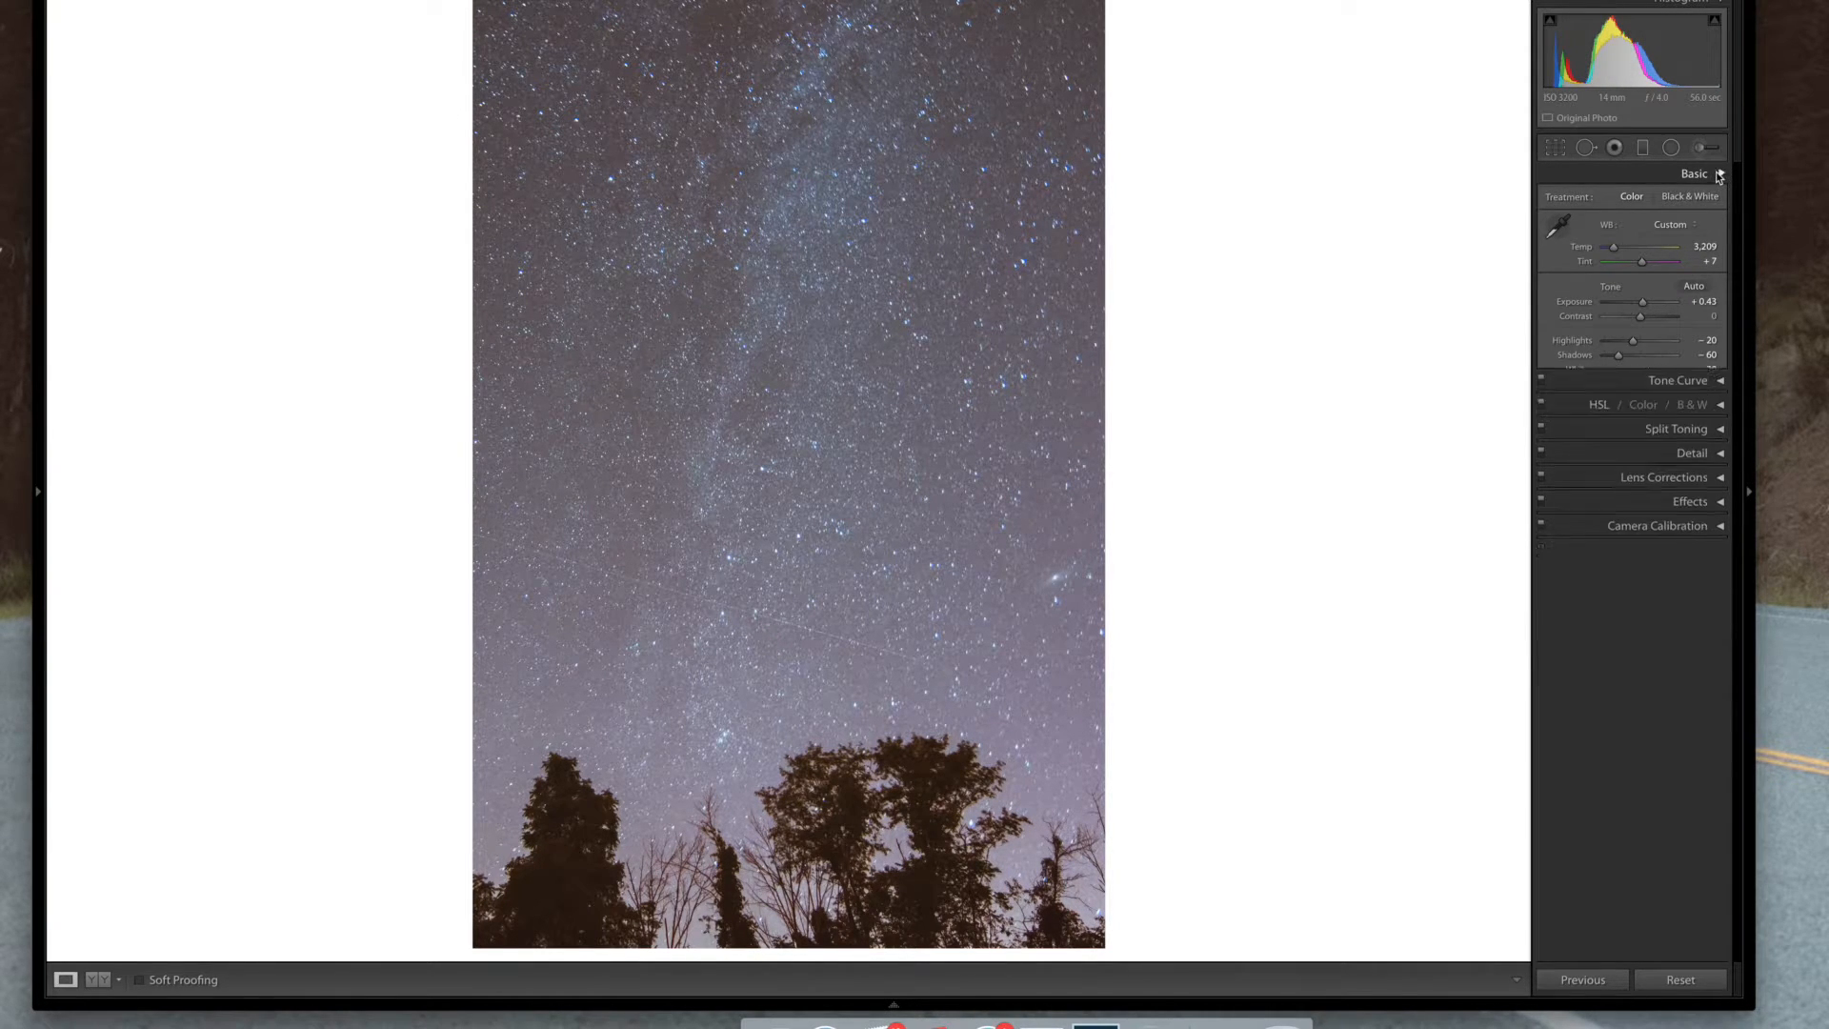
# Enable lens profile corrections and set the lens make to Nikon
pyautogui.click(1720, 296)
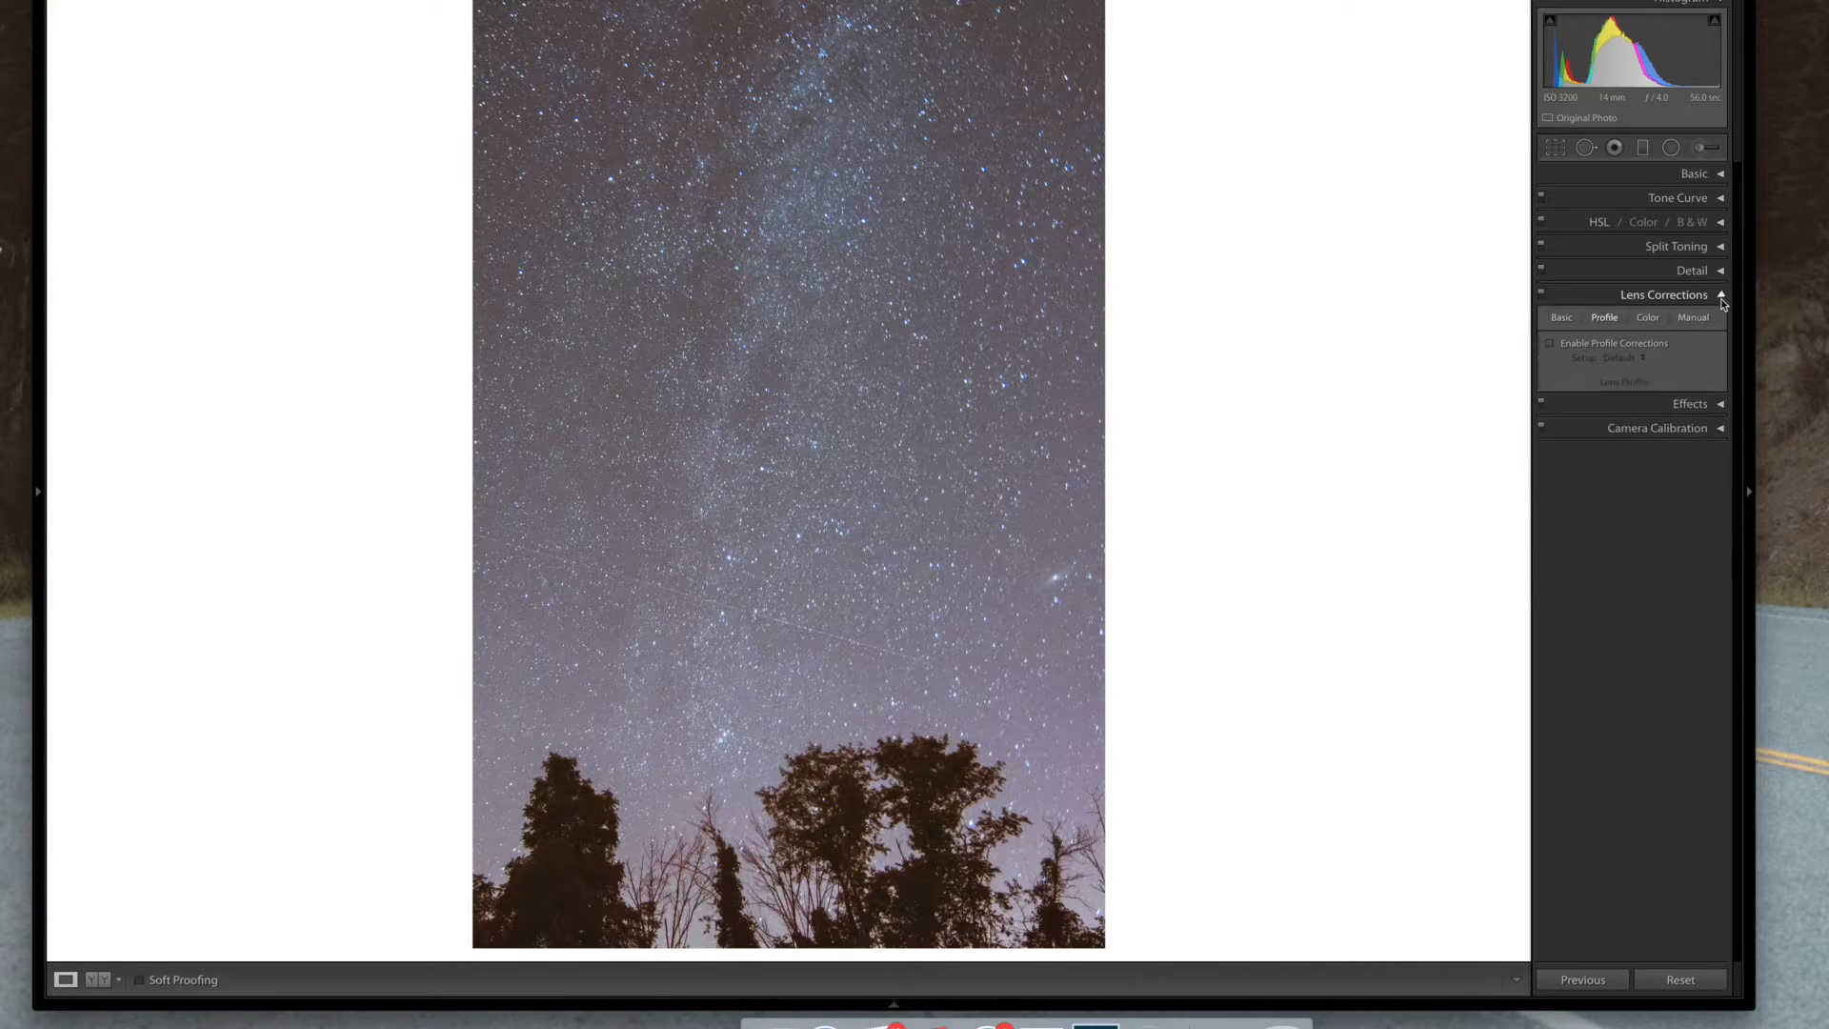
pyautogui.click(1553, 344)
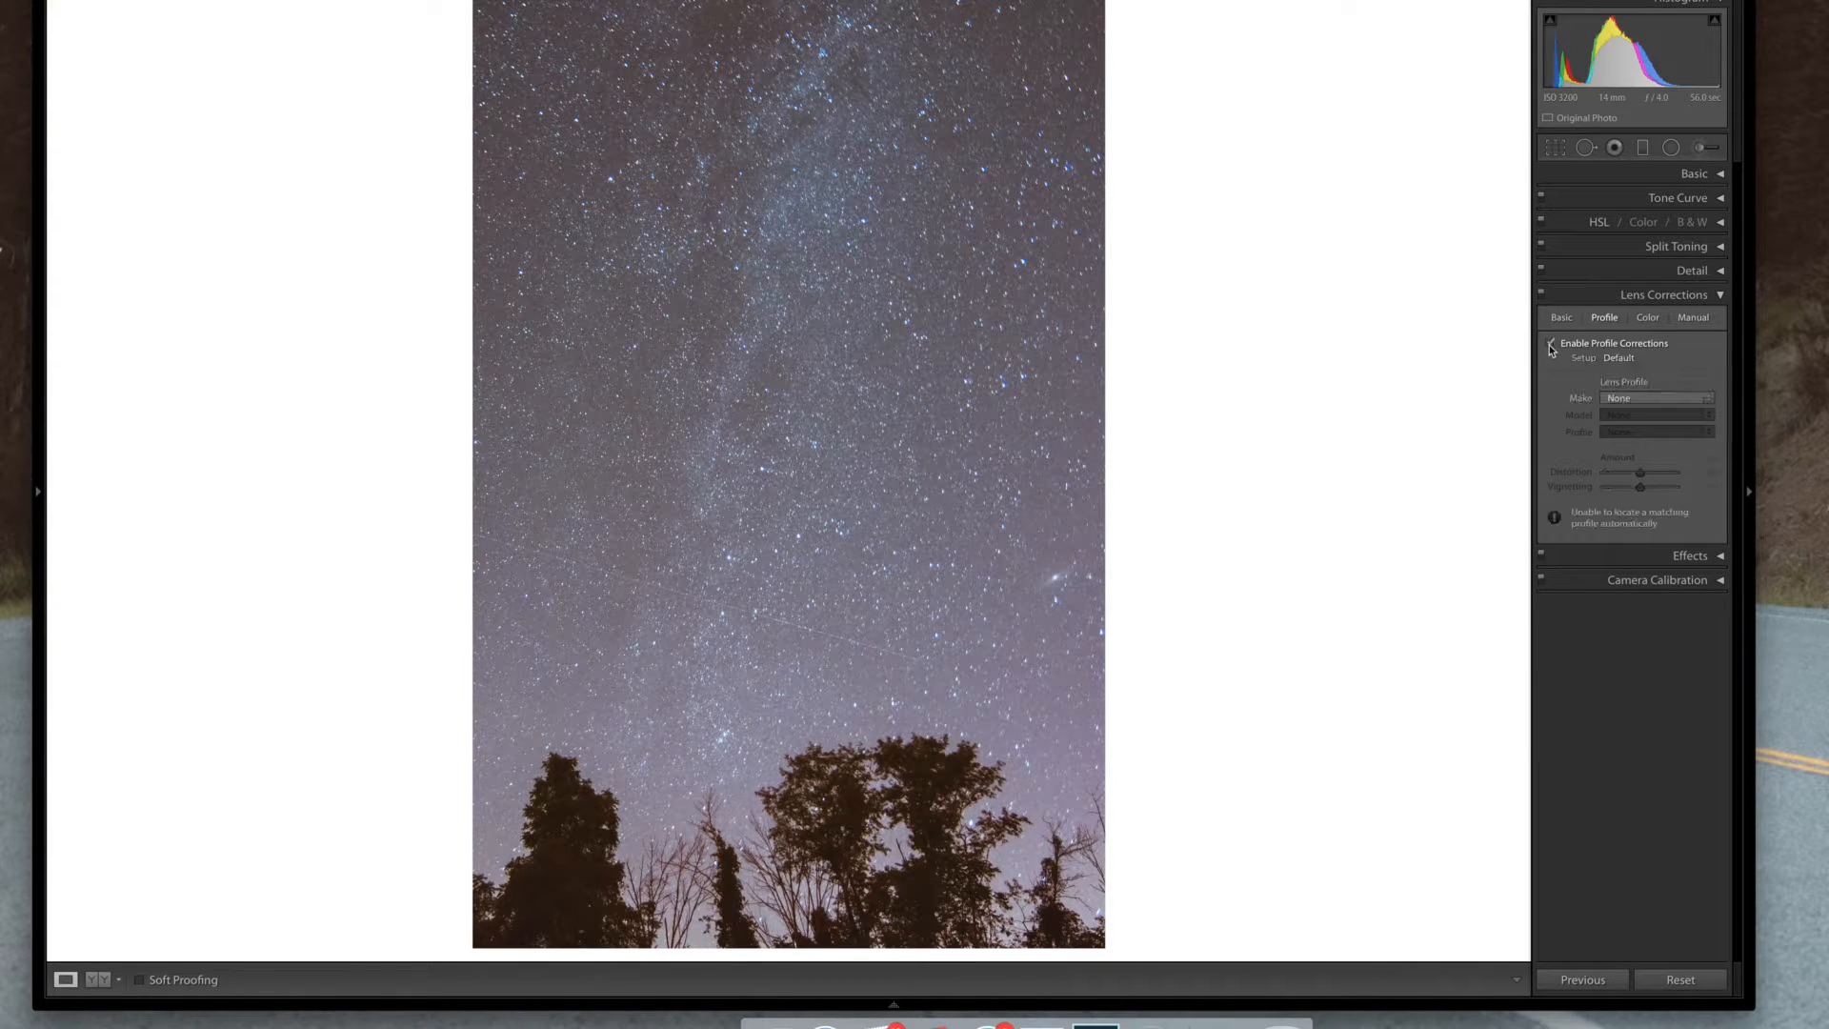
pyautogui.click(1617, 400)
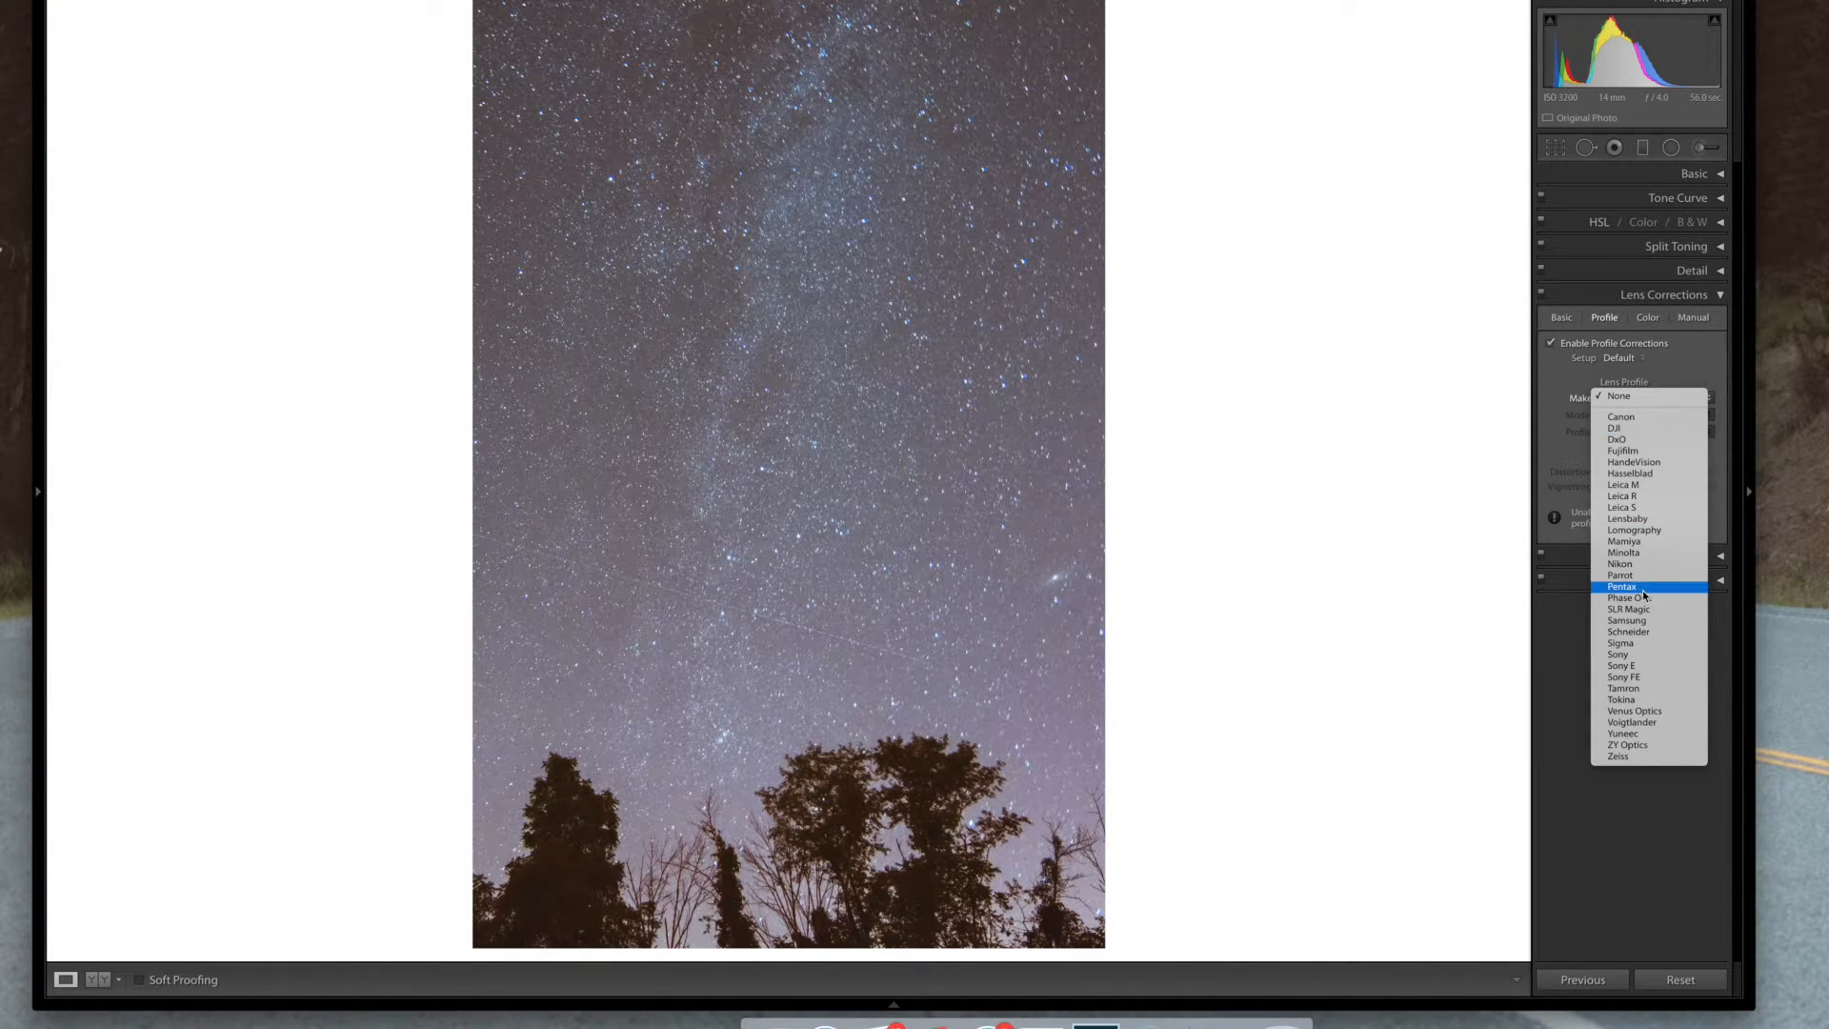
pyautogui.click(1621, 564)
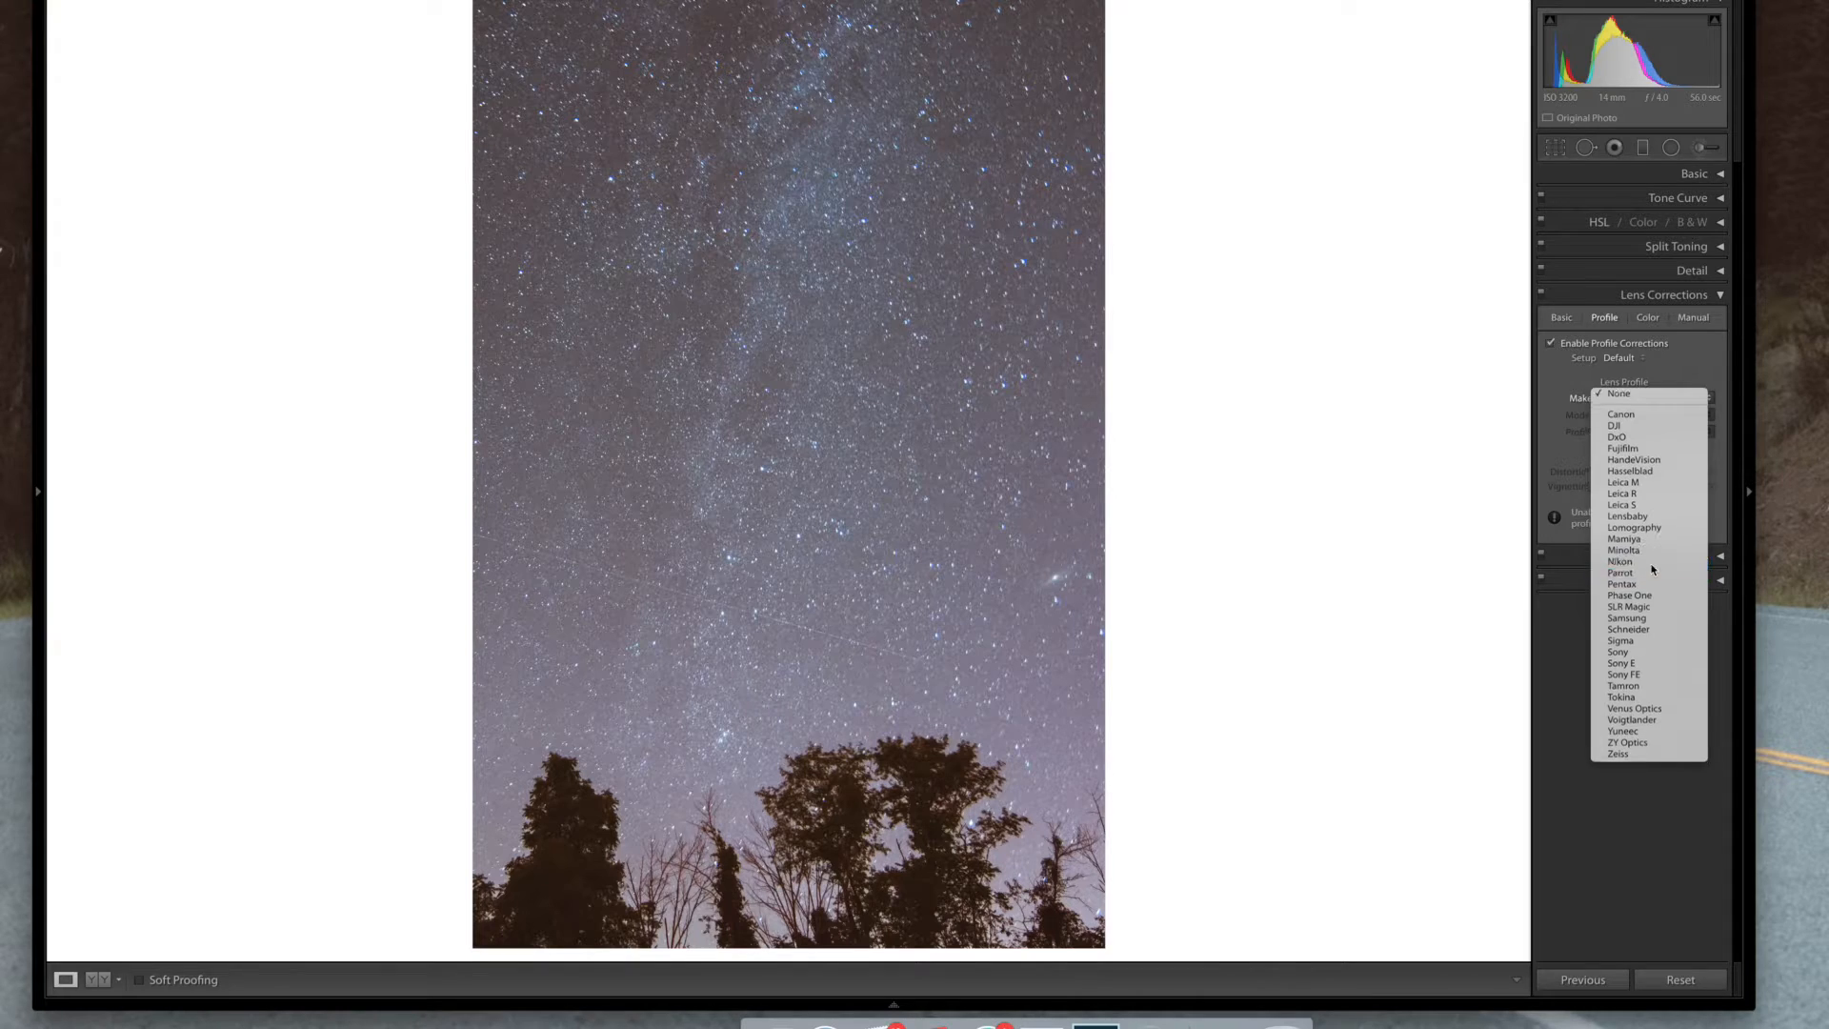
# Compare the photo with lens corrections switched off and on, and review the split toning settings
pyautogui.click(1717, 295)
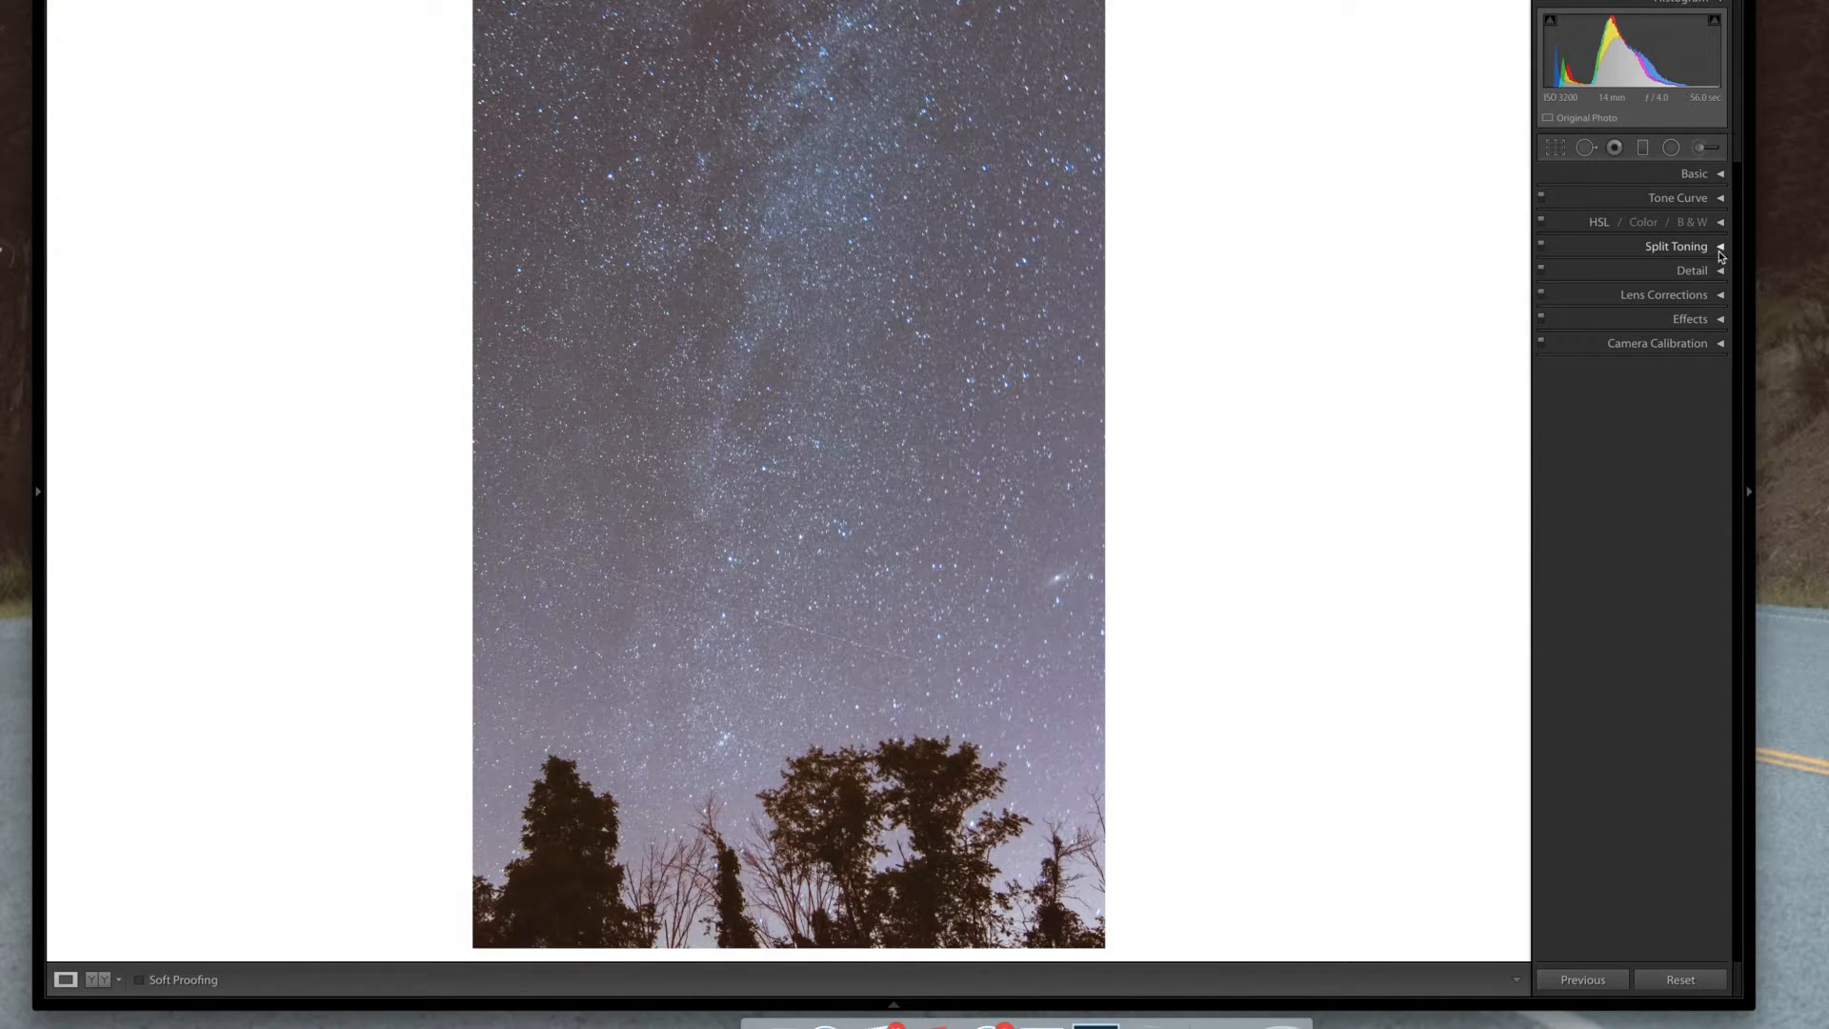
pyautogui.click(1542, 296)
pyautogui.click(1542, 296)
pyautogui.click(1720, 248)
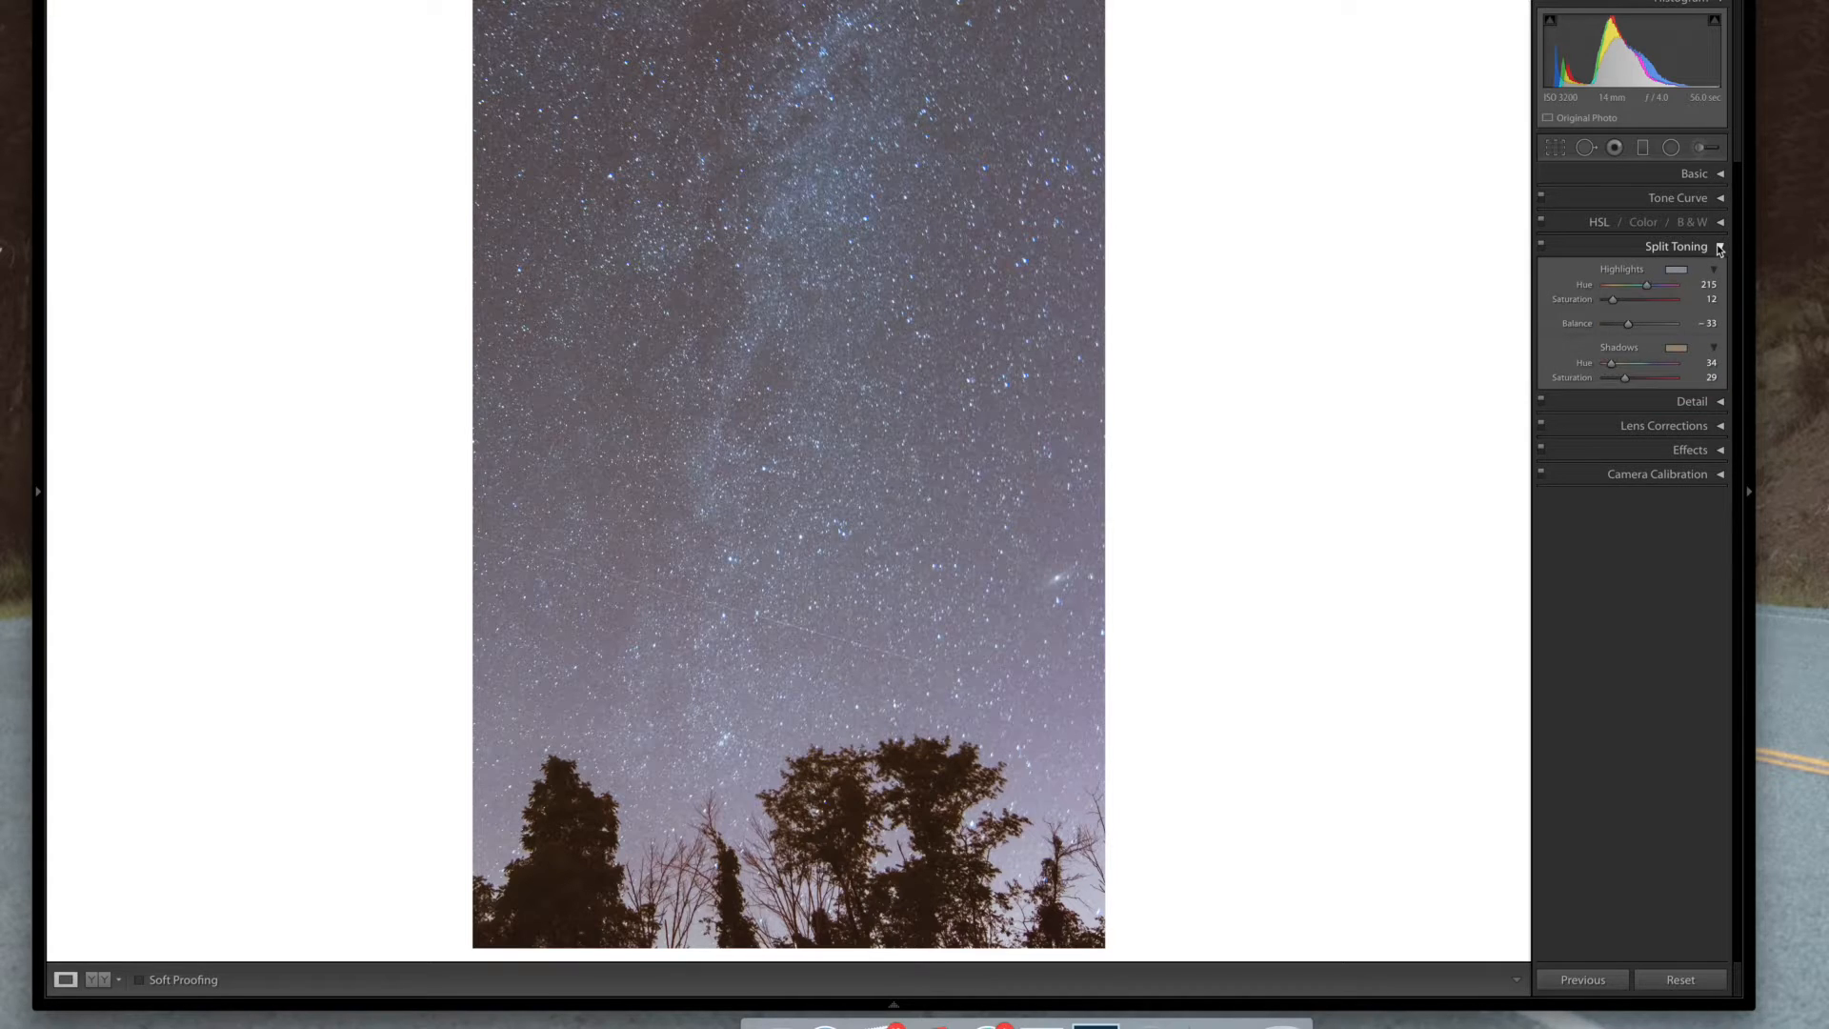
pyautogui.click(1720, 247)
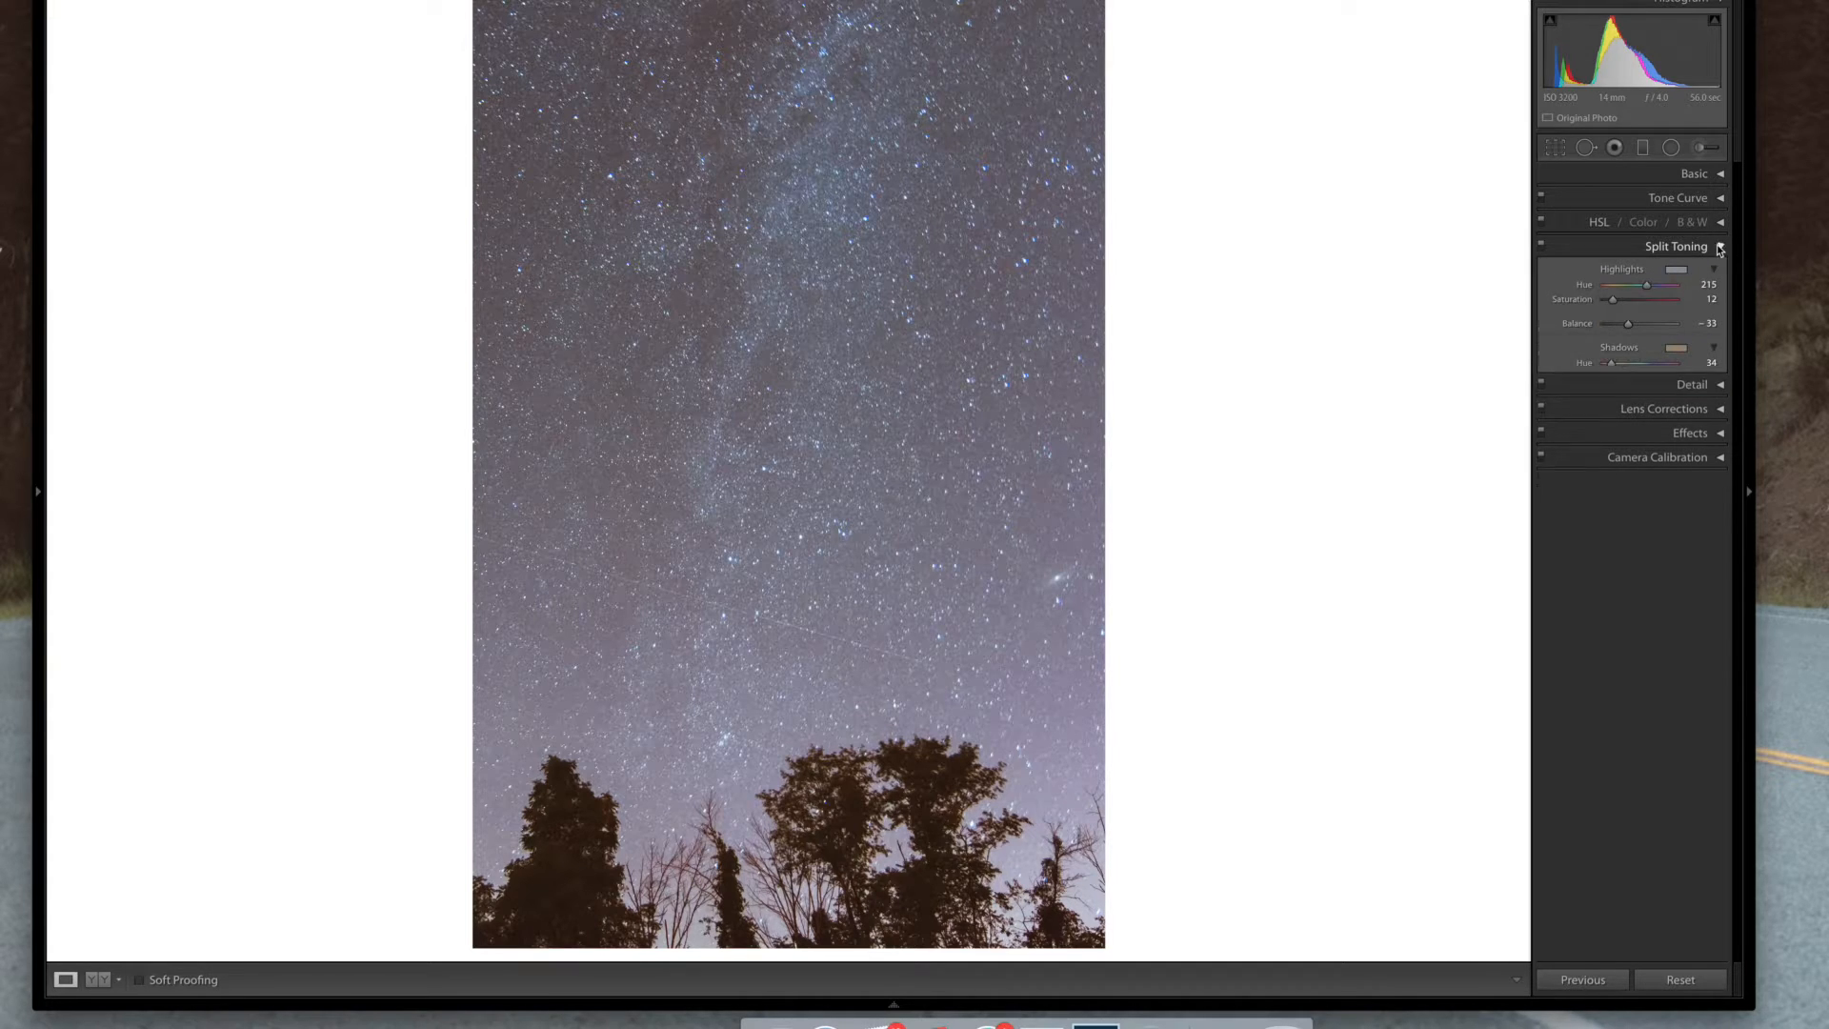
# Lower the white balance Temp to 3,034 in the Basic settings
pyautogui.click(1717, 177)
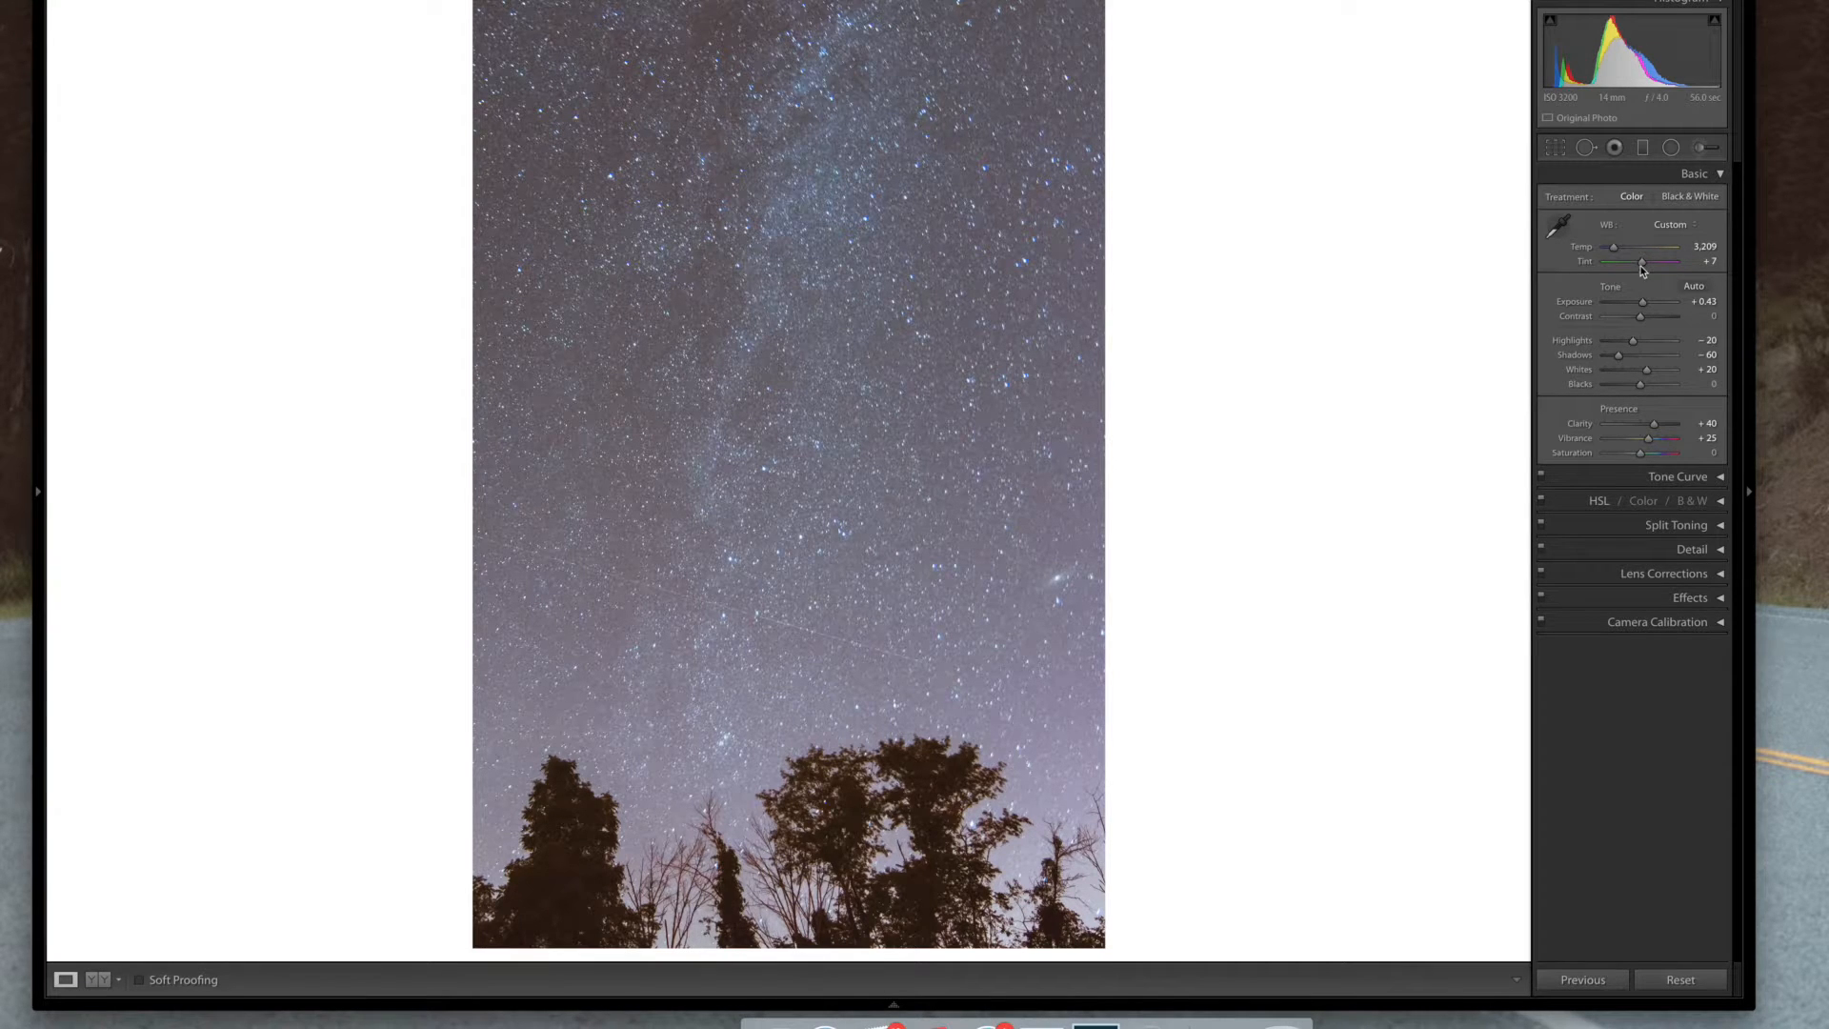
pyautogui.moveTo(1613, 250); pyautogui.dragTo(1614, 253)
pyautogui.click(1720, 176)
# Set the Blue hue to -17 and reset the Blue saturation to 0 in HSL
pyautogui.click(1721, 222)
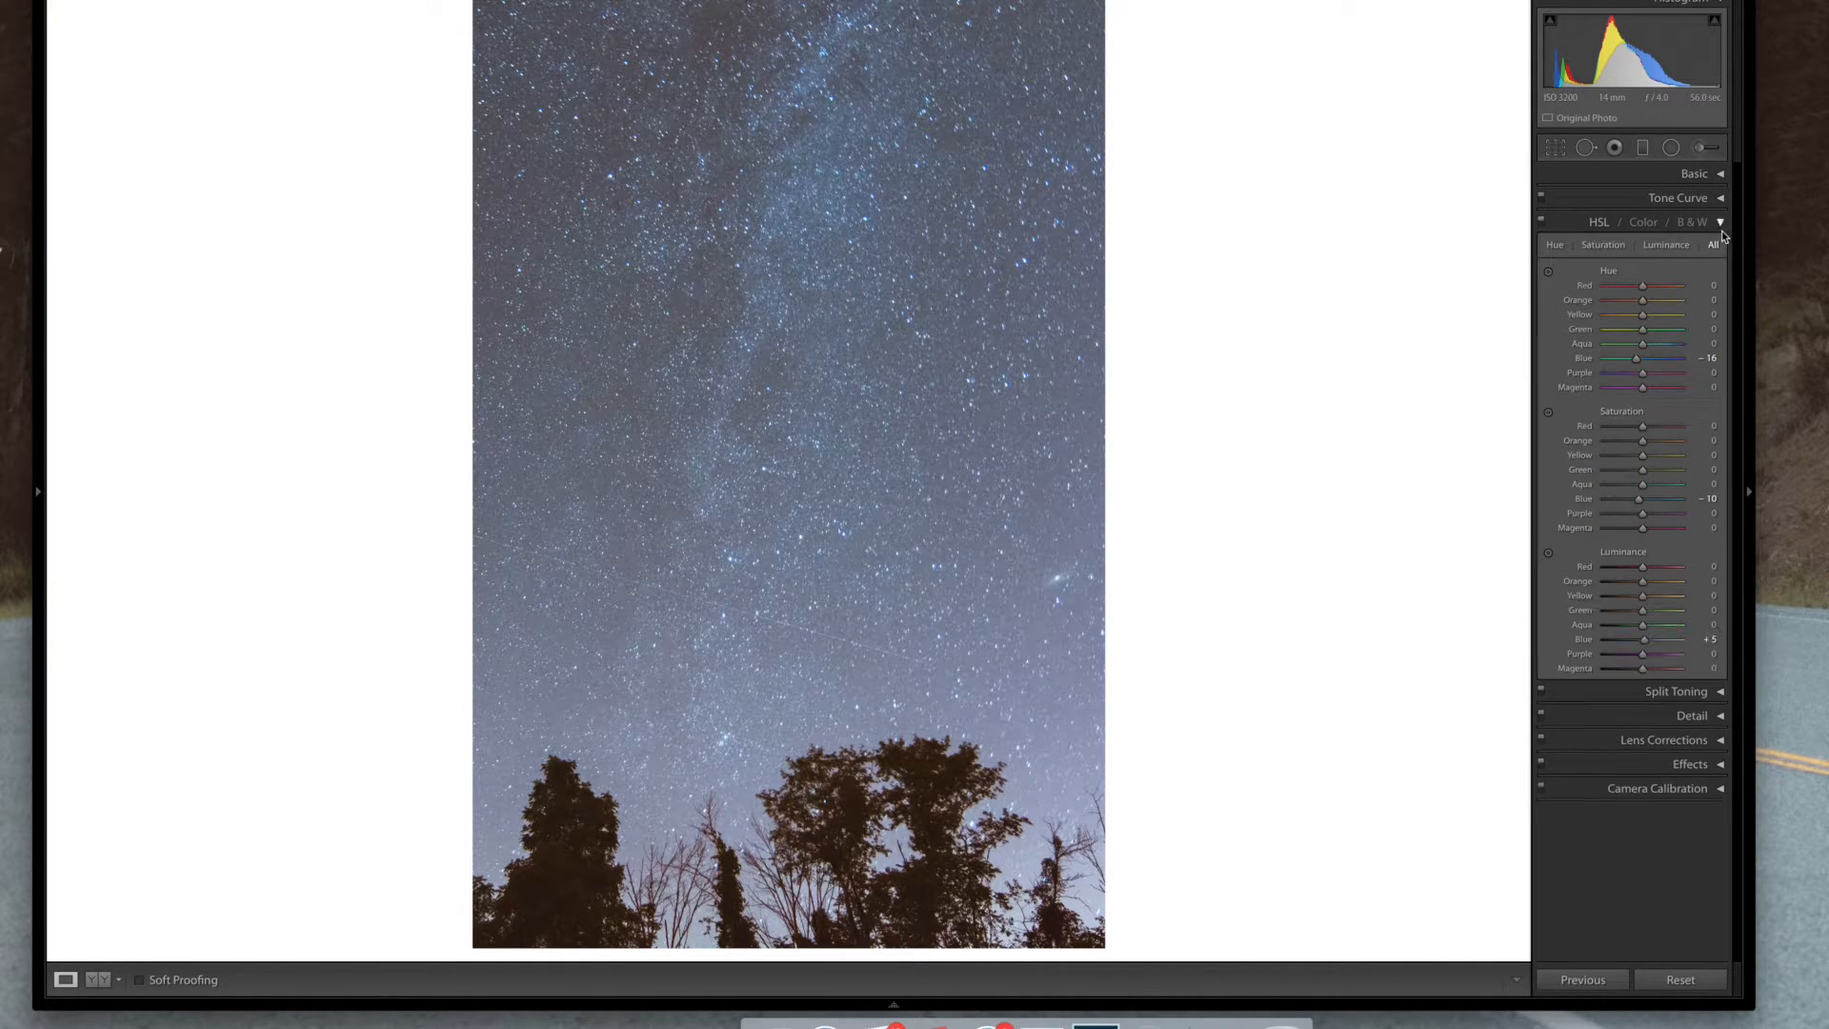
pyautogui.moveTo(1637, 366); pyautogui.dragTo(1637, 366)
pyautogui.moveTo(1635, 363); pyautogui.dragTo(1635, 369)
pyautogui.doubleClick(1639, 499)
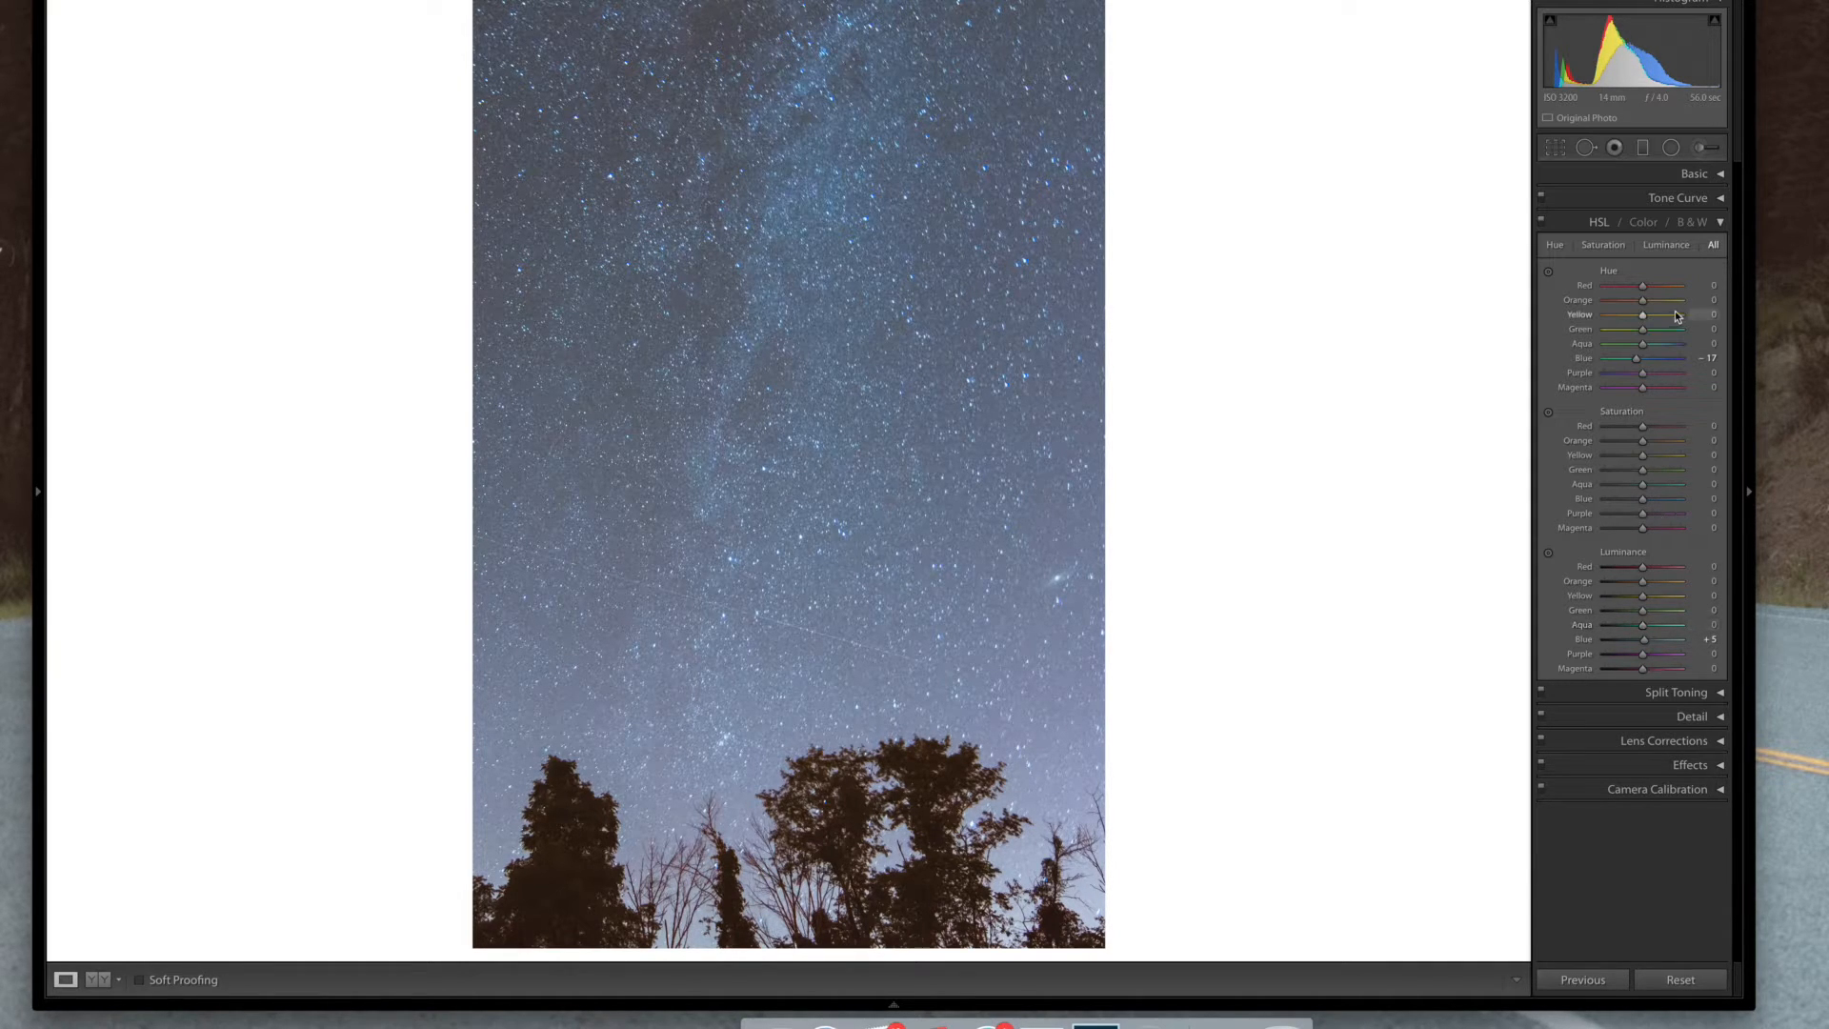
pyautogui.click(1719, 222)
pyautogui.click(1722, 175)
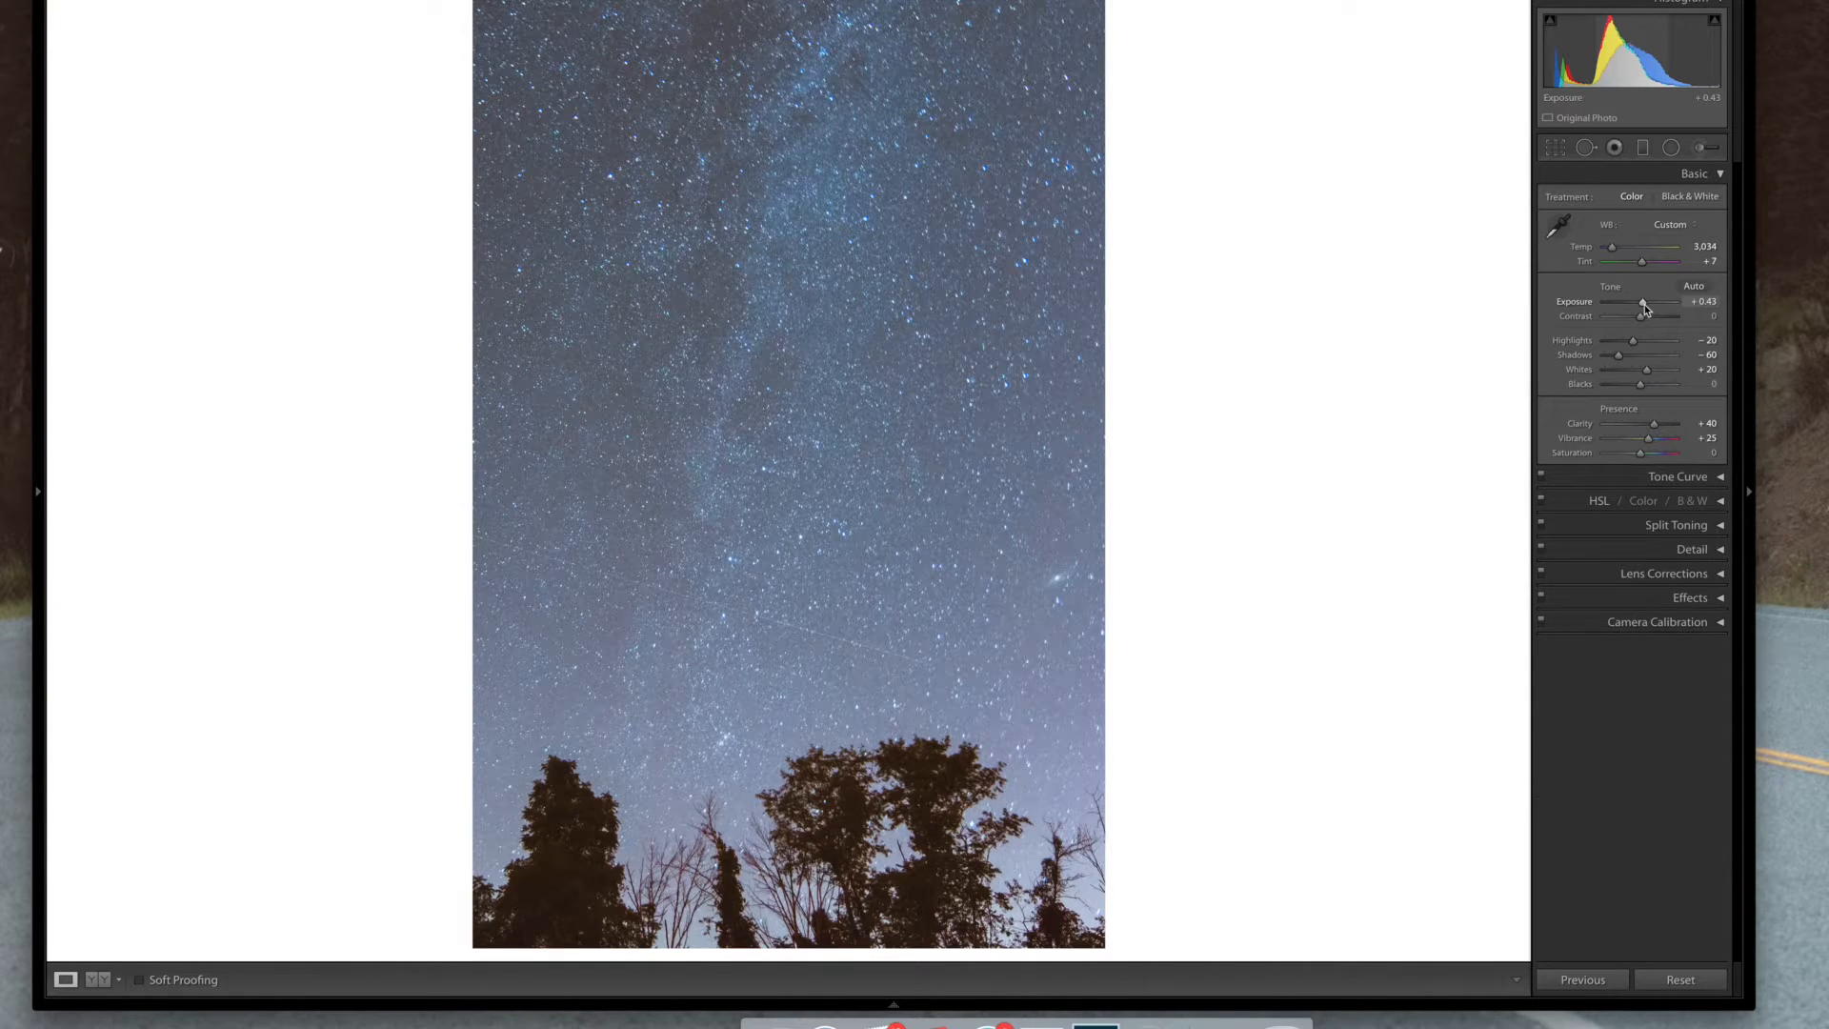
pyautogui.hotkey('shift', 'Down')
pyautogui.hotkey('shift', 'Up')
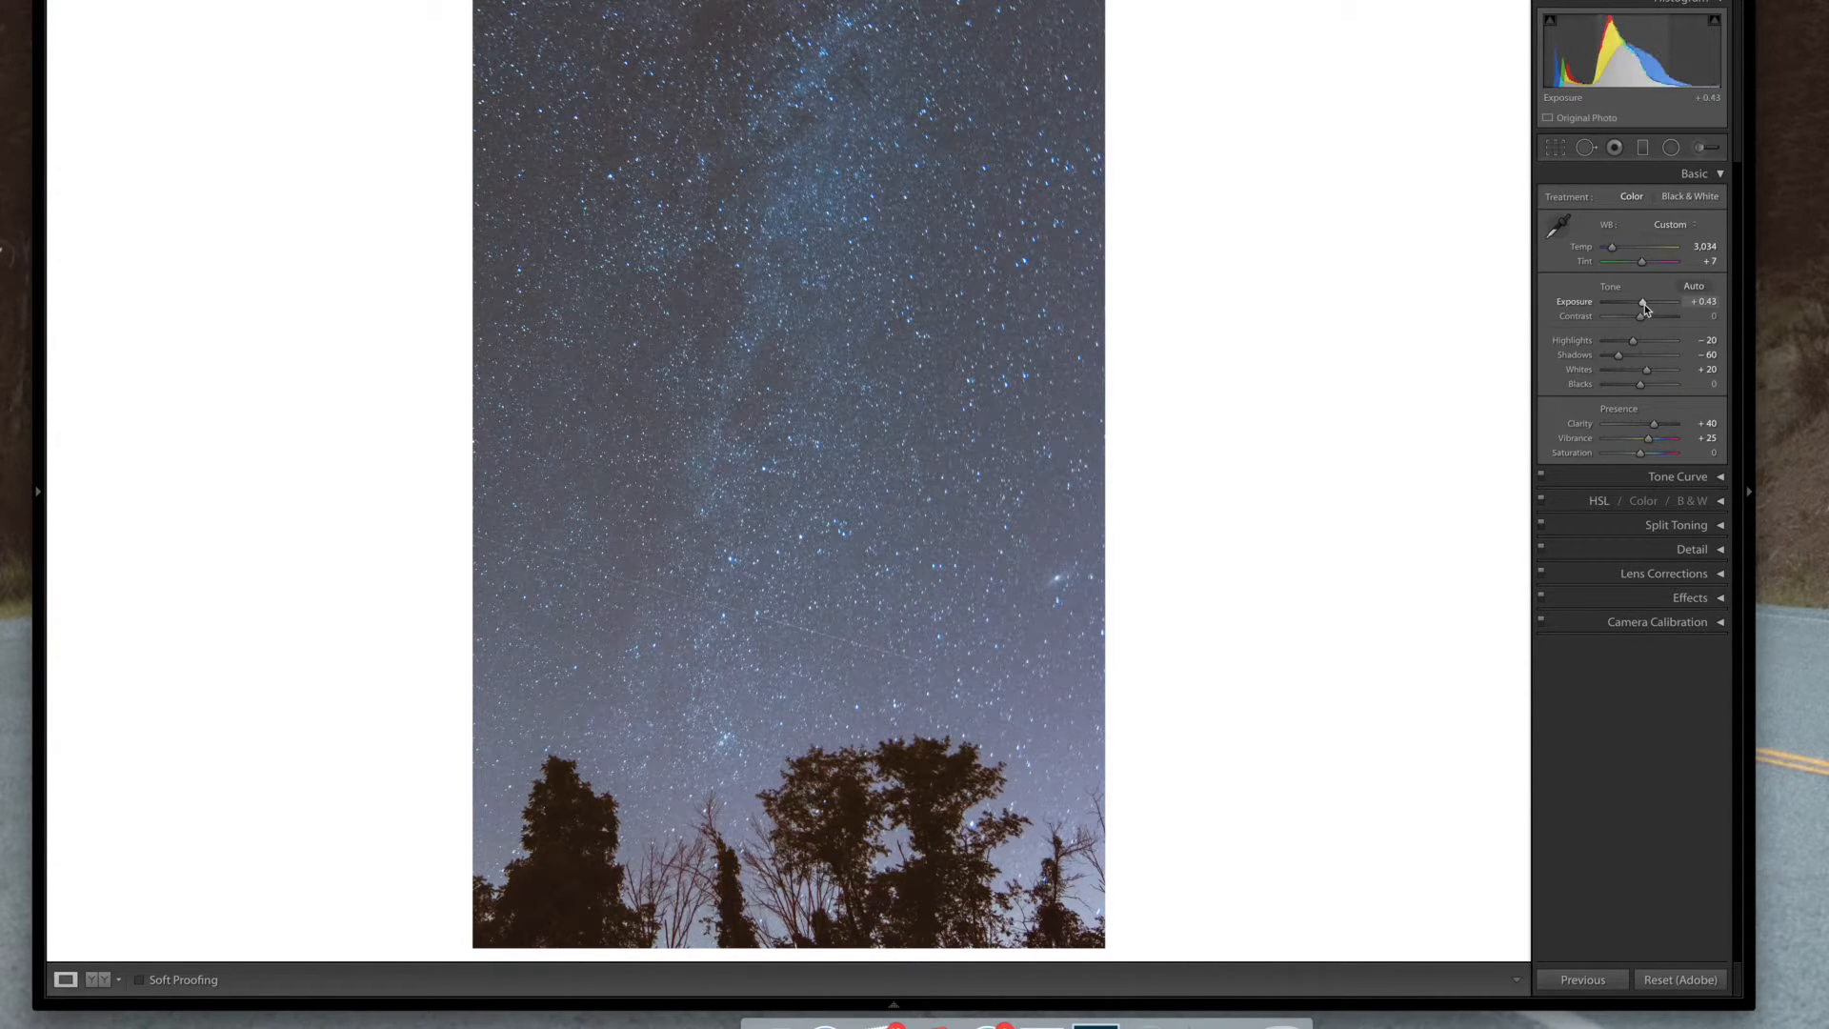
pyautogui.click(1709, 179)
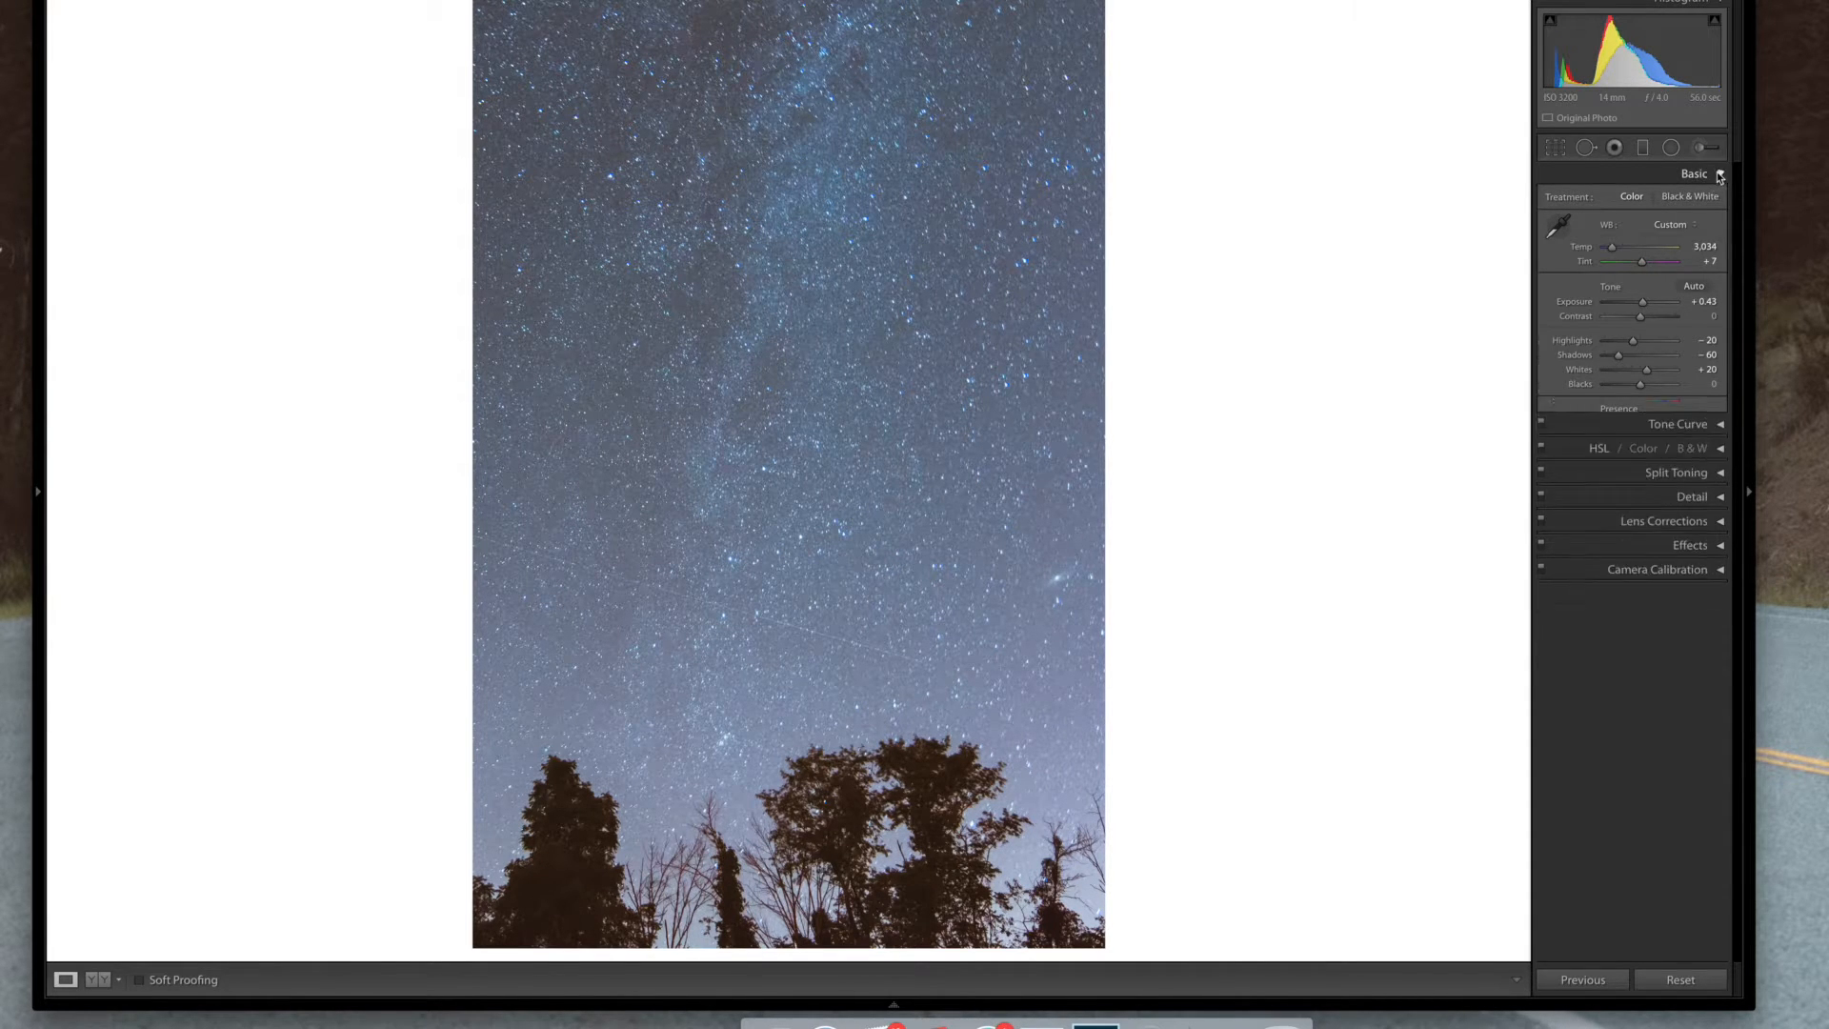
# Add a graduated filter lowering exposure, drawn from the top of the photo down to about mid-sky, and nudge it
pyautogui.click(1645, 149)
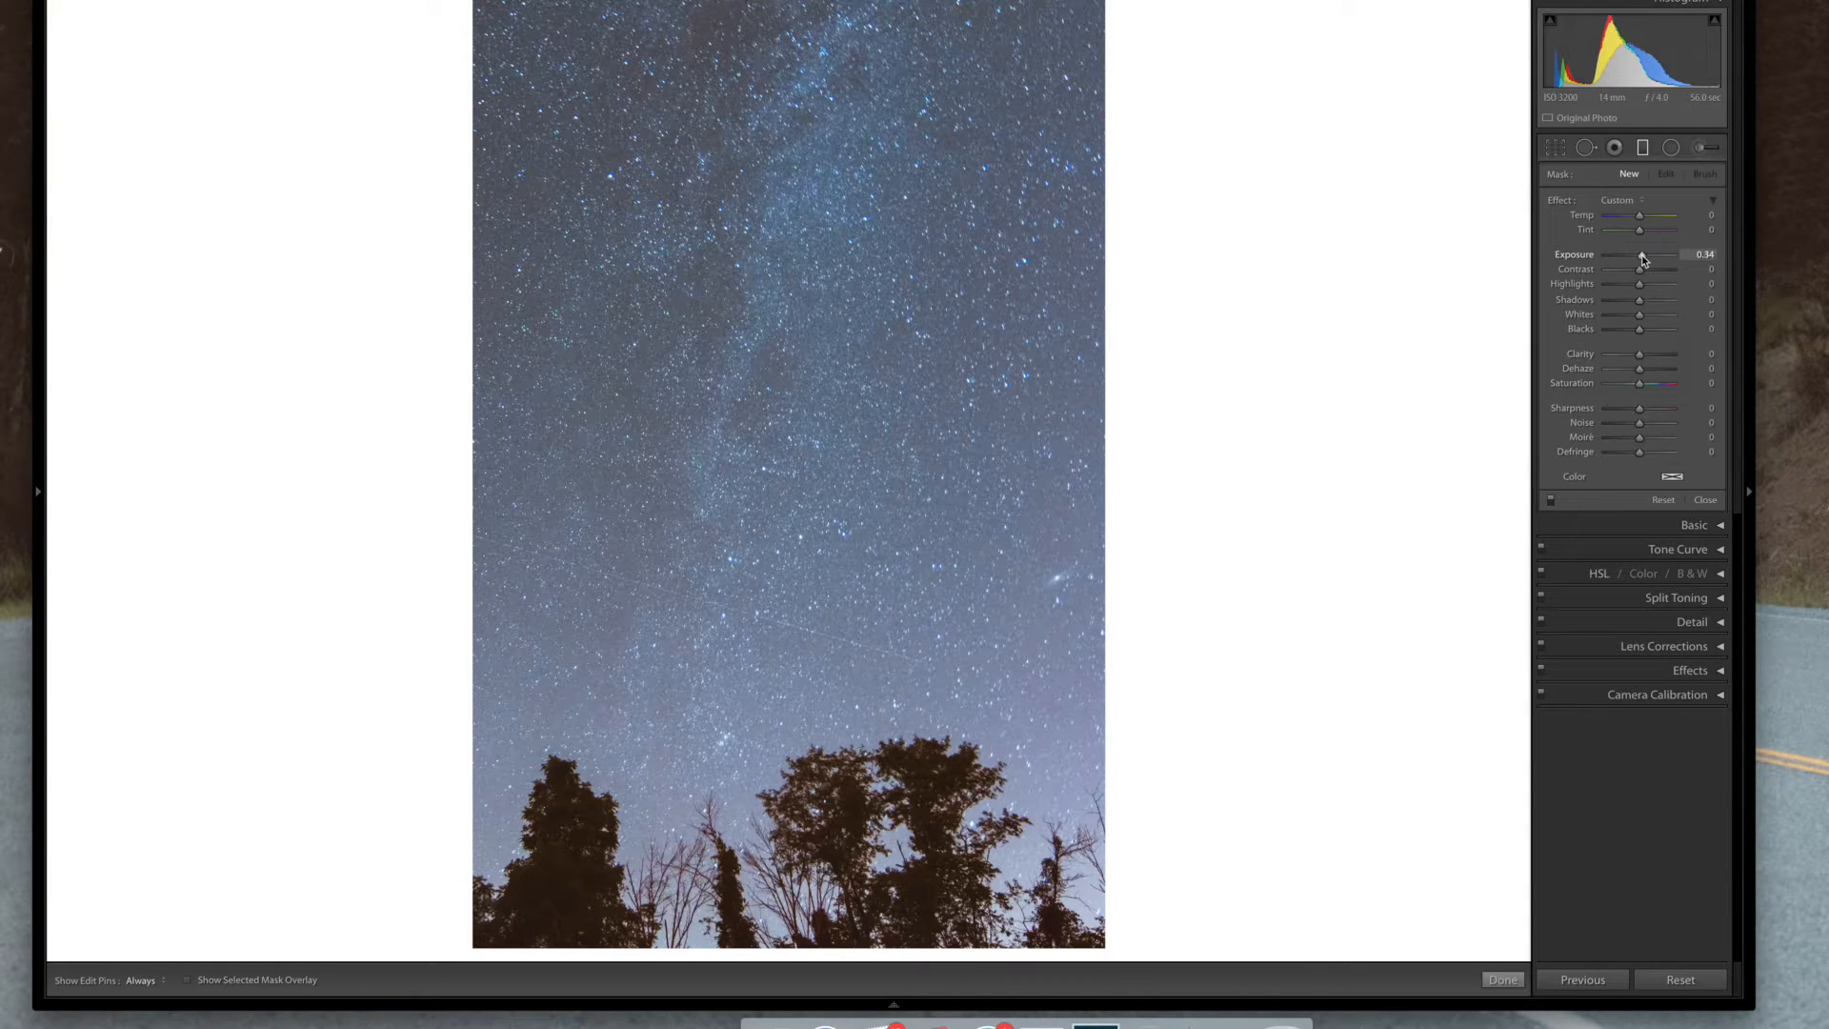
pyautogui.moveTo(1641, 254); pyautogui.dragTo(1636, 264)
pyautogui.moveTo(781, 2); pyautogui.dragTo(785, 487)
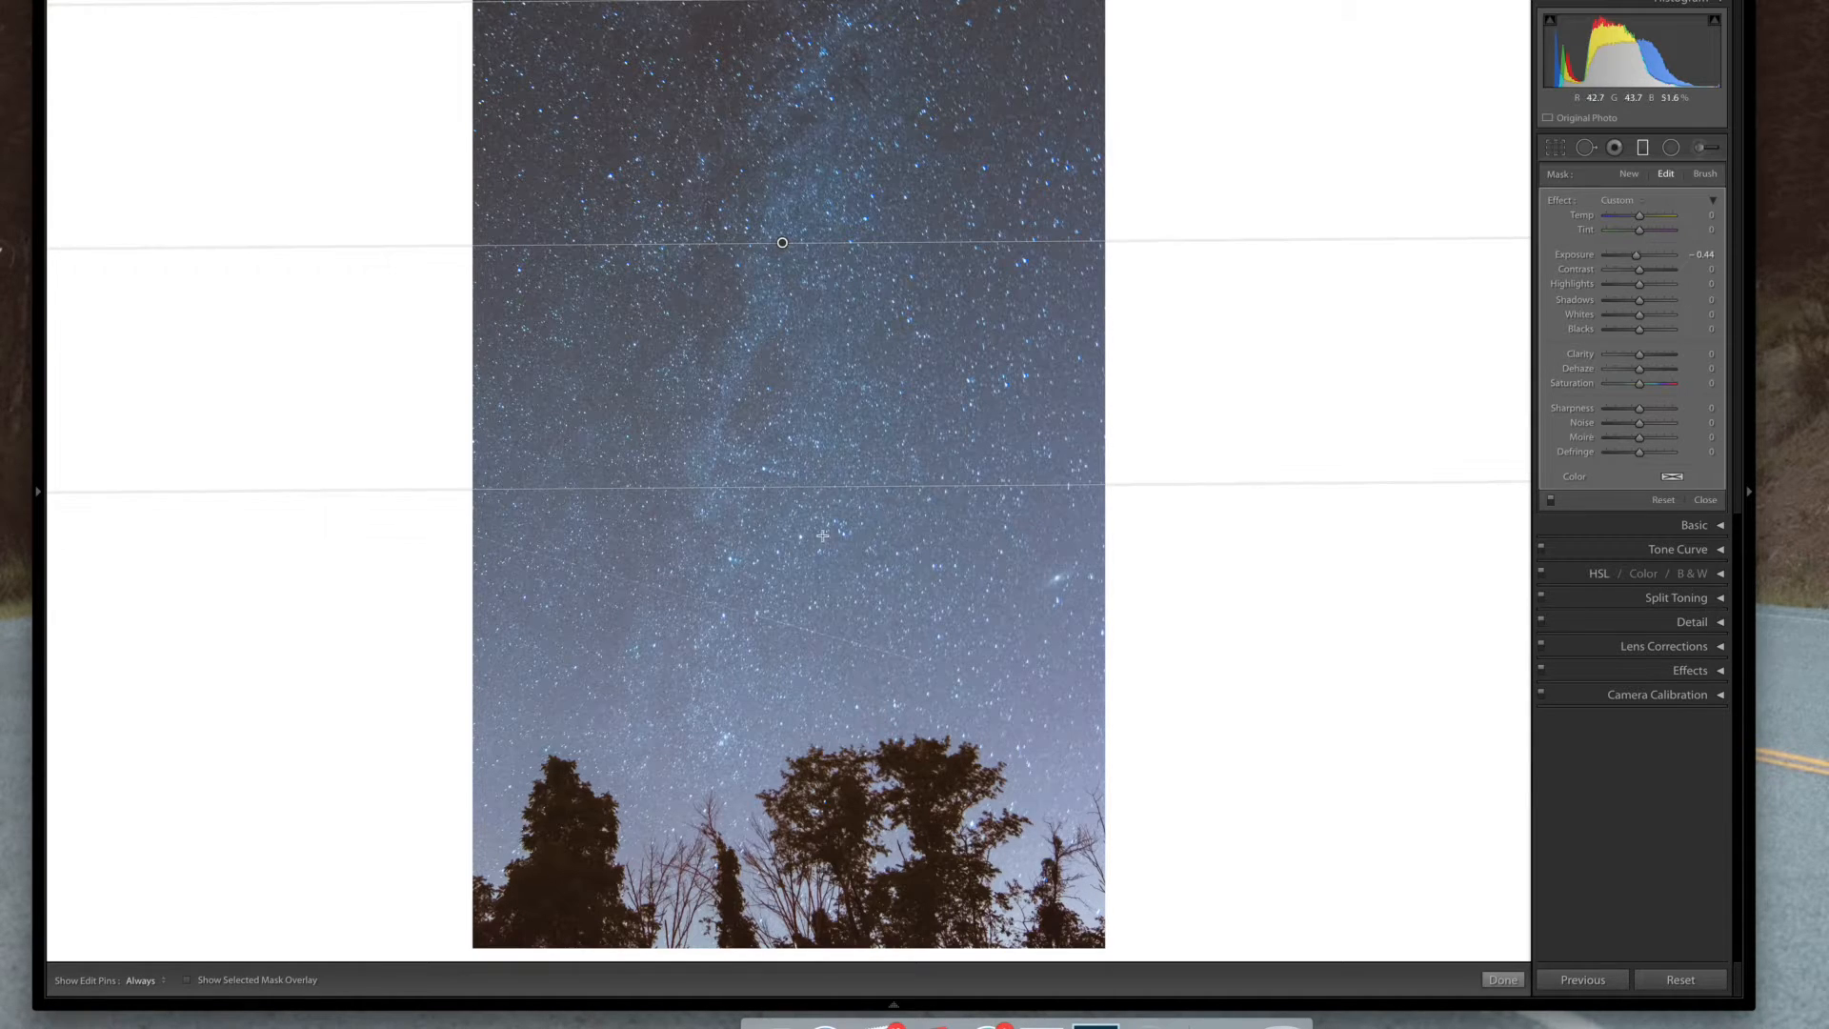
pyautogui.moveTo(782, 243); pyautogui.dragTo(780, 257)
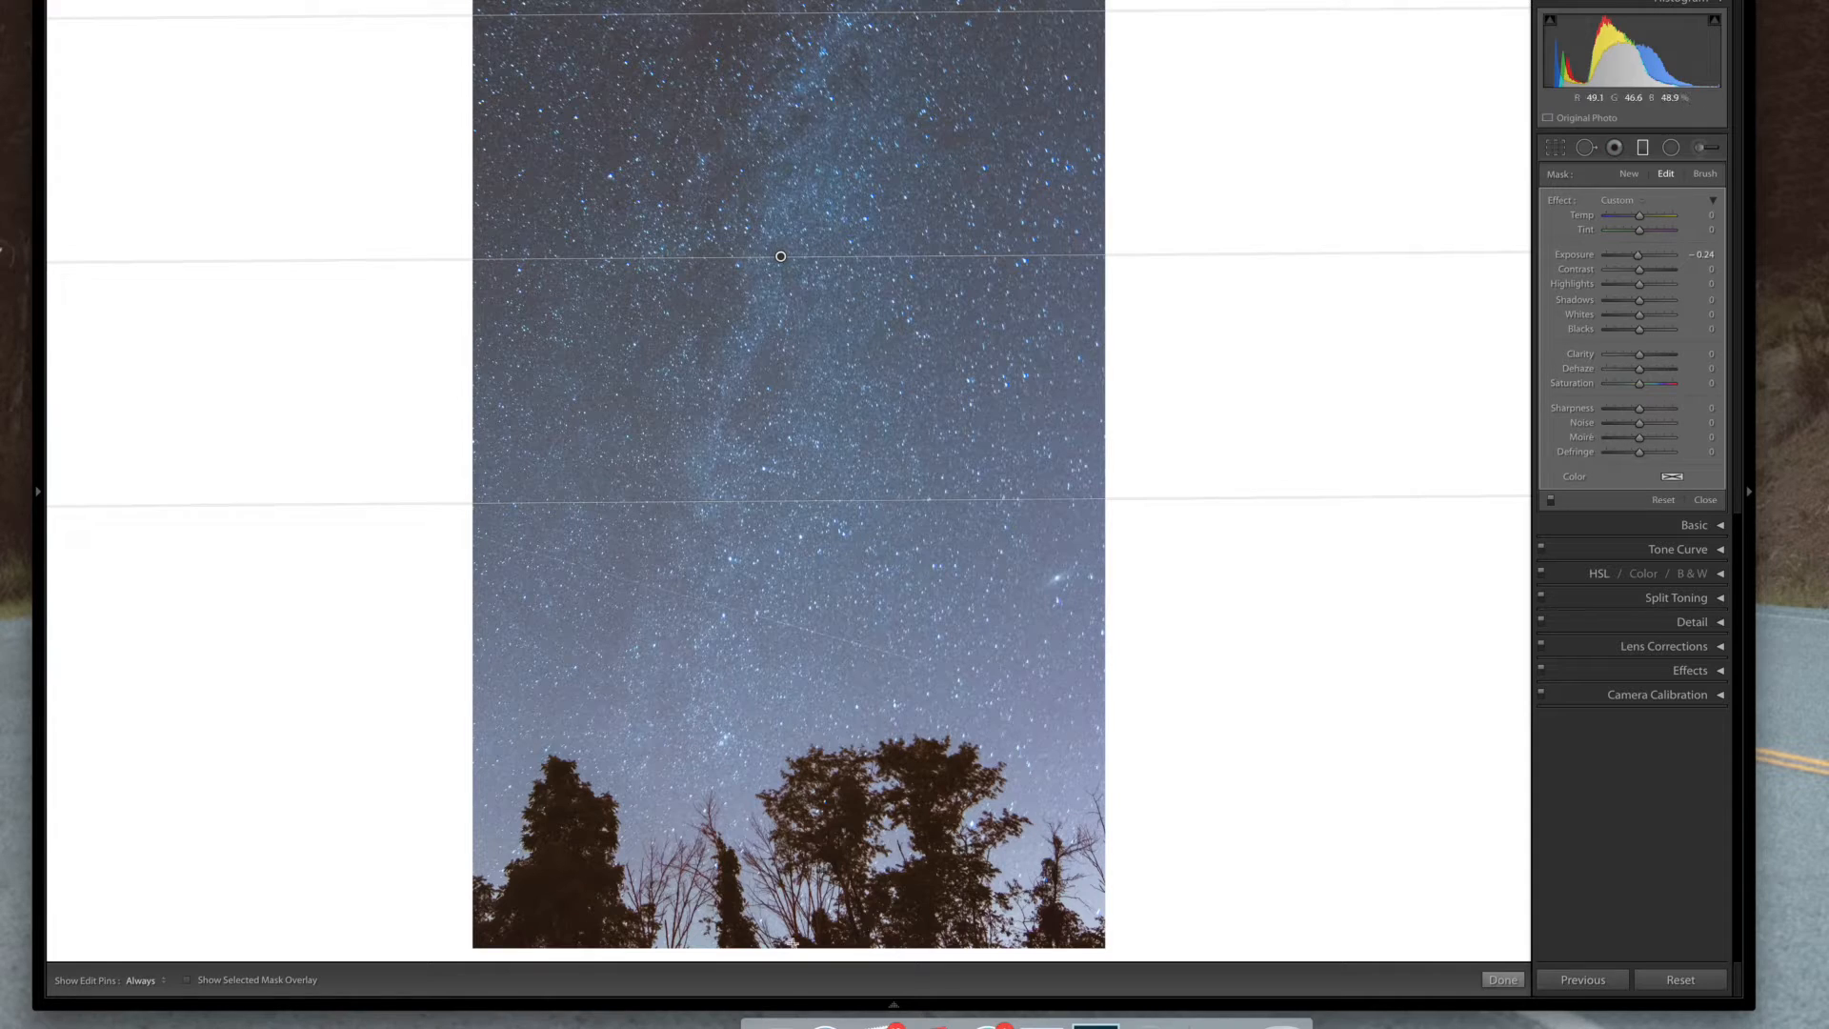
# Draw a second graduated filter from the bottom of the photo up over the treeline, slightly lowering its Shadows
pyautogui.moveTo(792, 945); pyautogui.dragTo(795, 608)
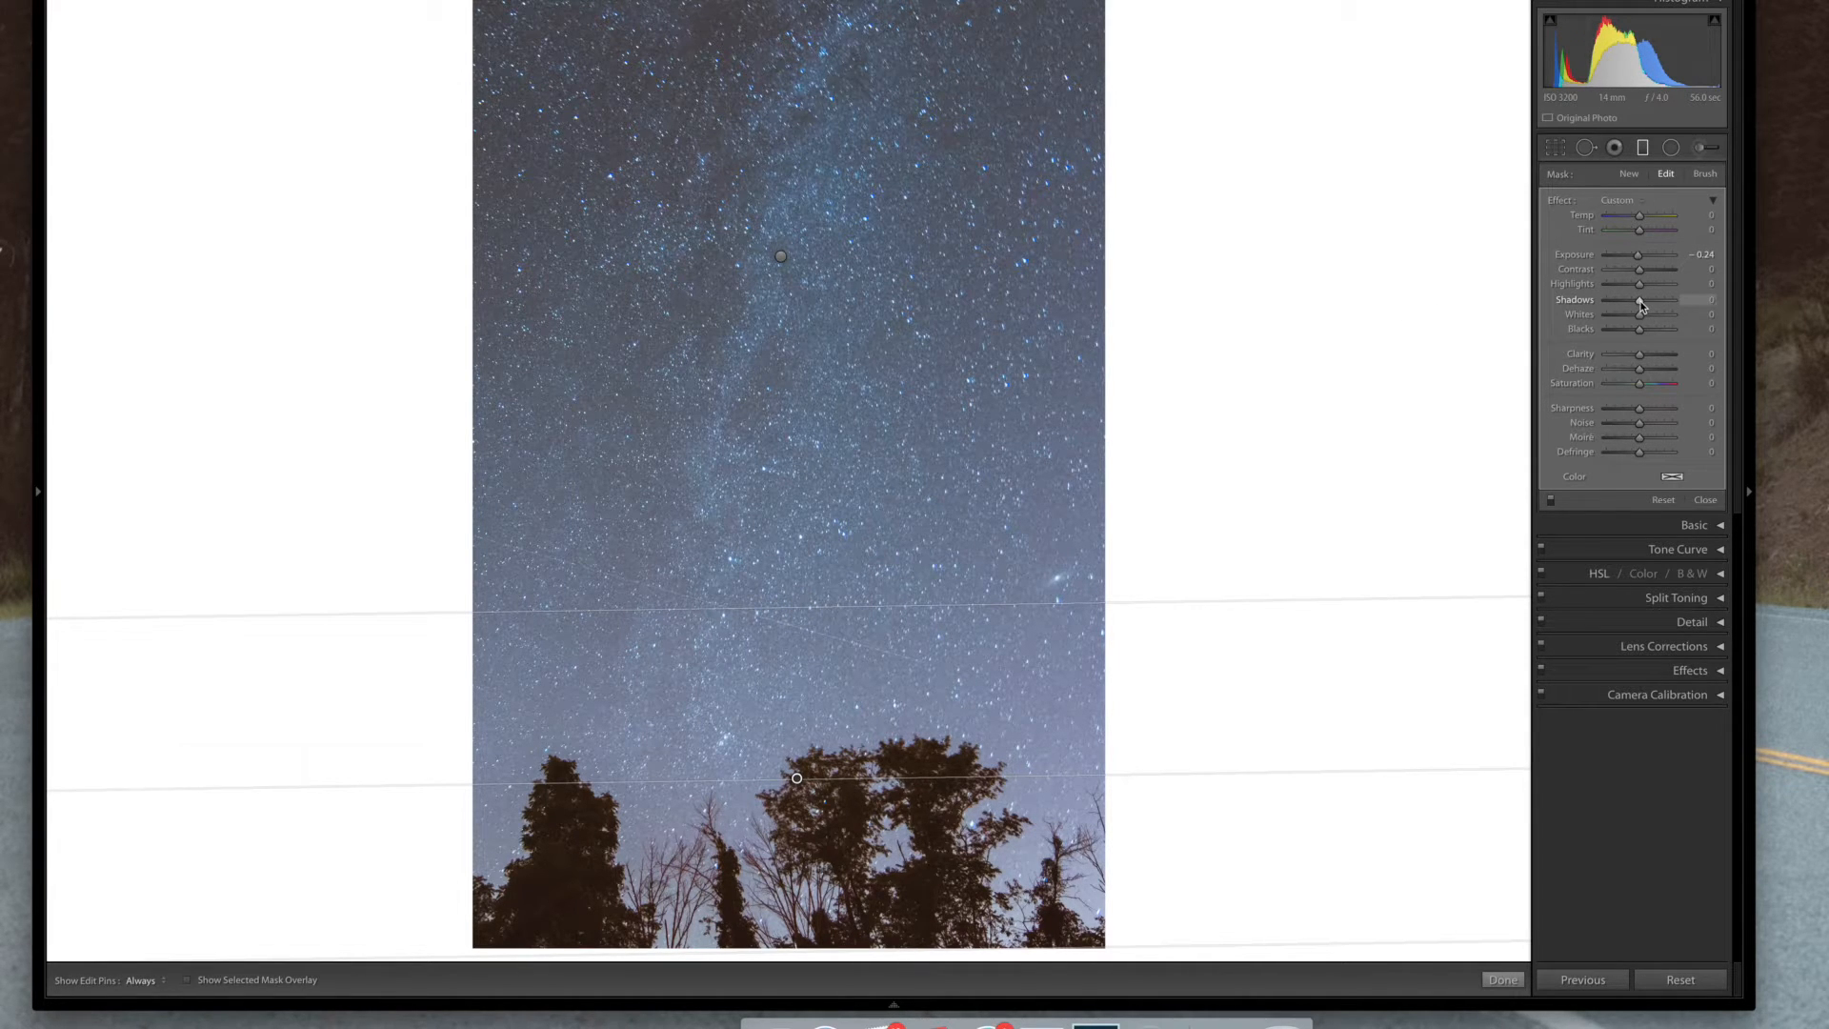
pyautogui.moveTo(1639, 303); pyautogui.dragTo(1636, 303)
pyautogui.press('Return')
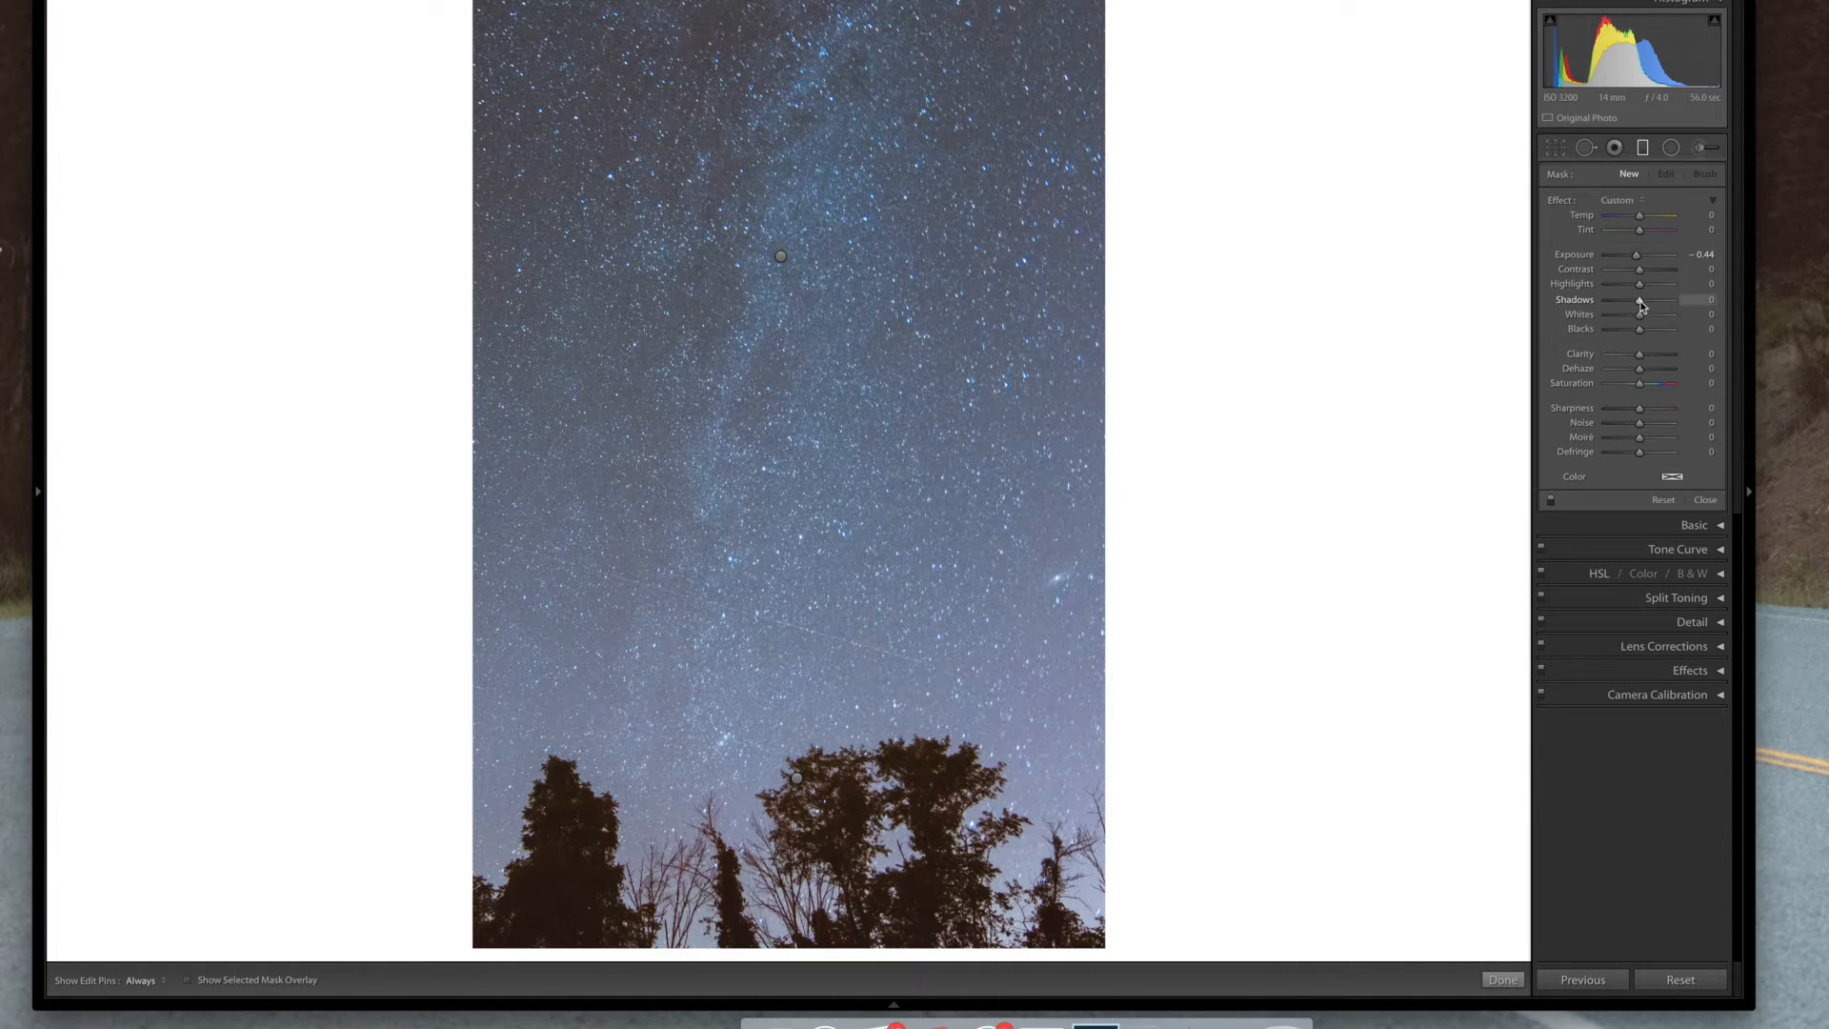
# Compare the photo with the graduated filters switched off and on and against the before view
pyautogui.click(1549, 498)
pyautogui.click(1550, 498)
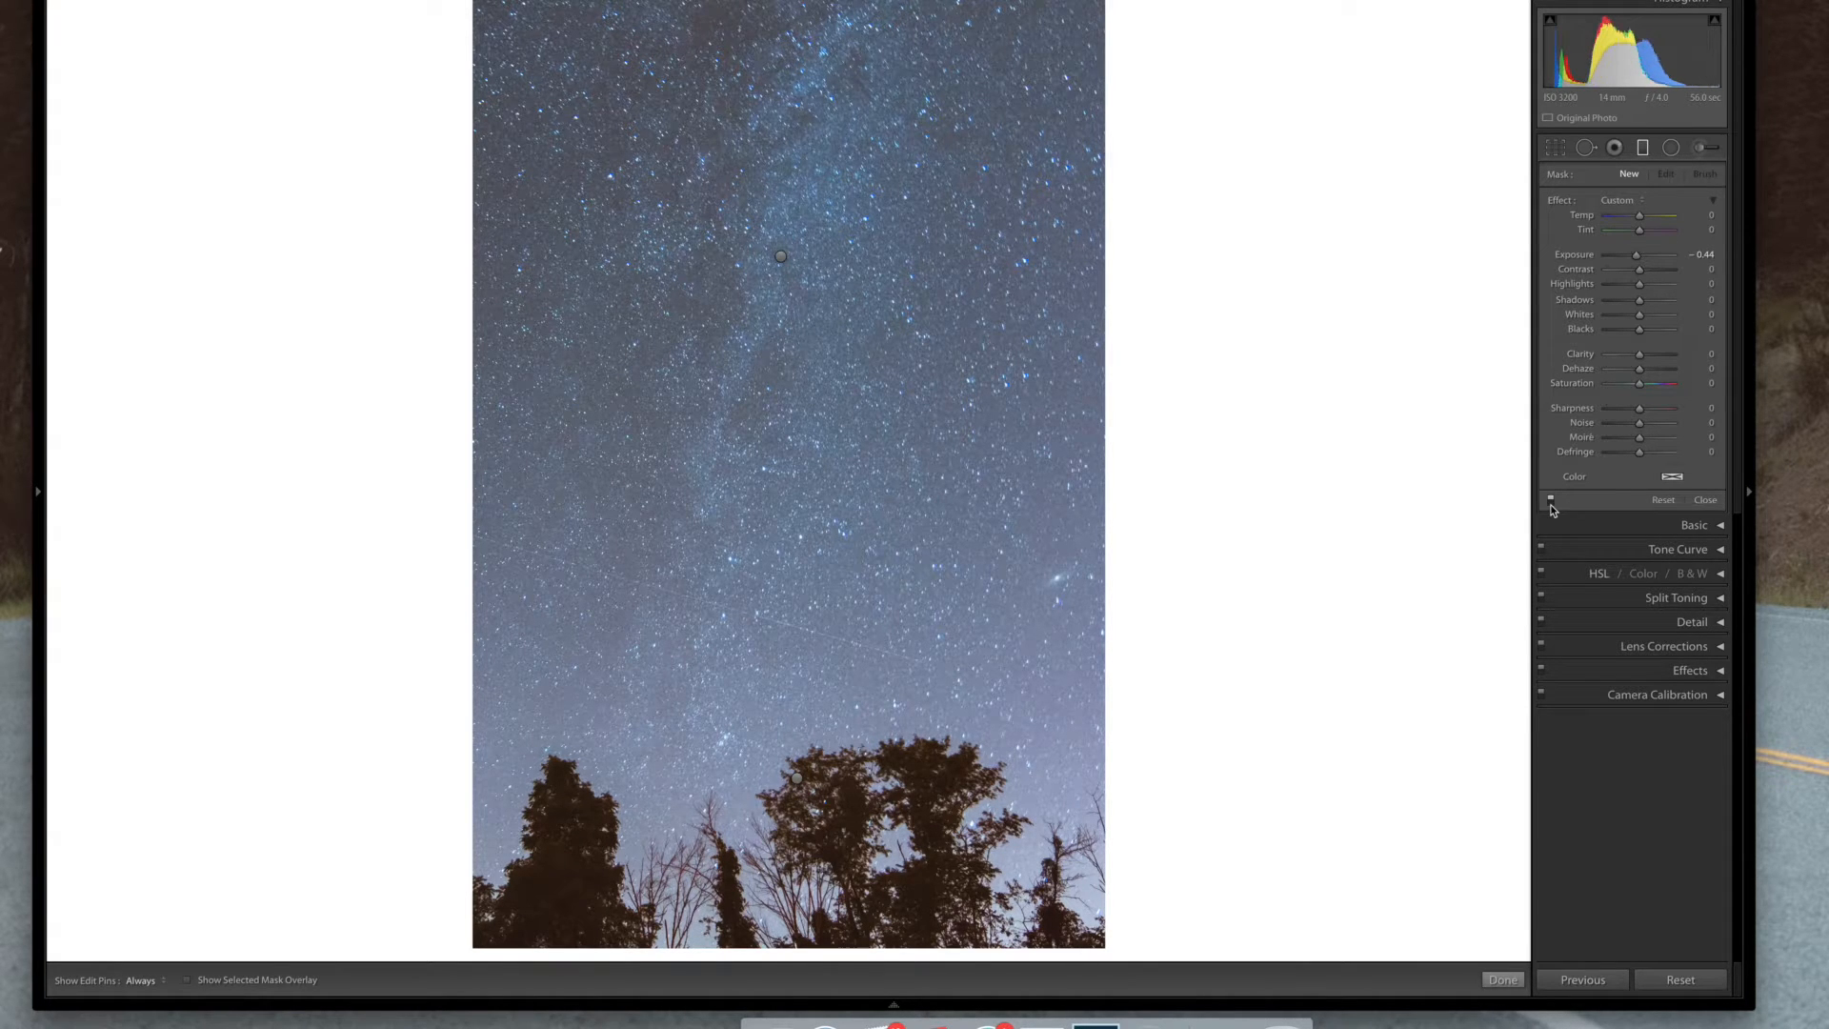
pyautogui.click(1550, 498)
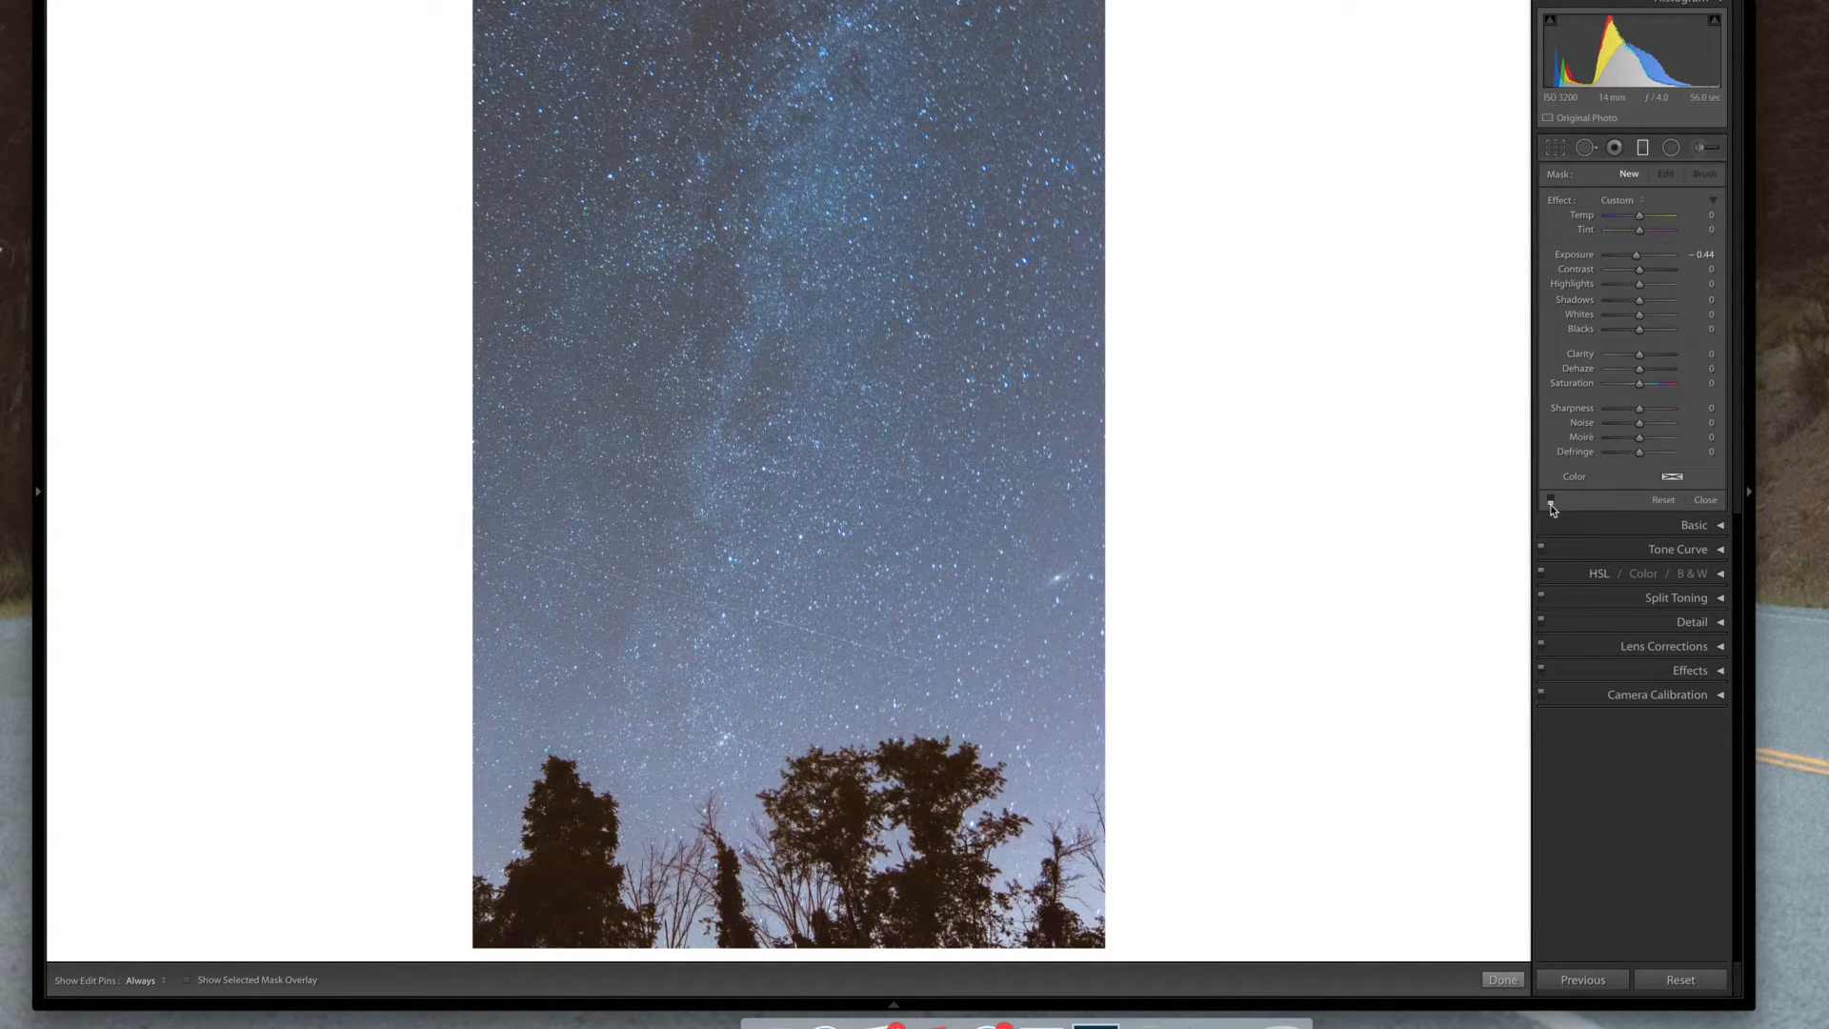
pyautogui.click(1642, 149)
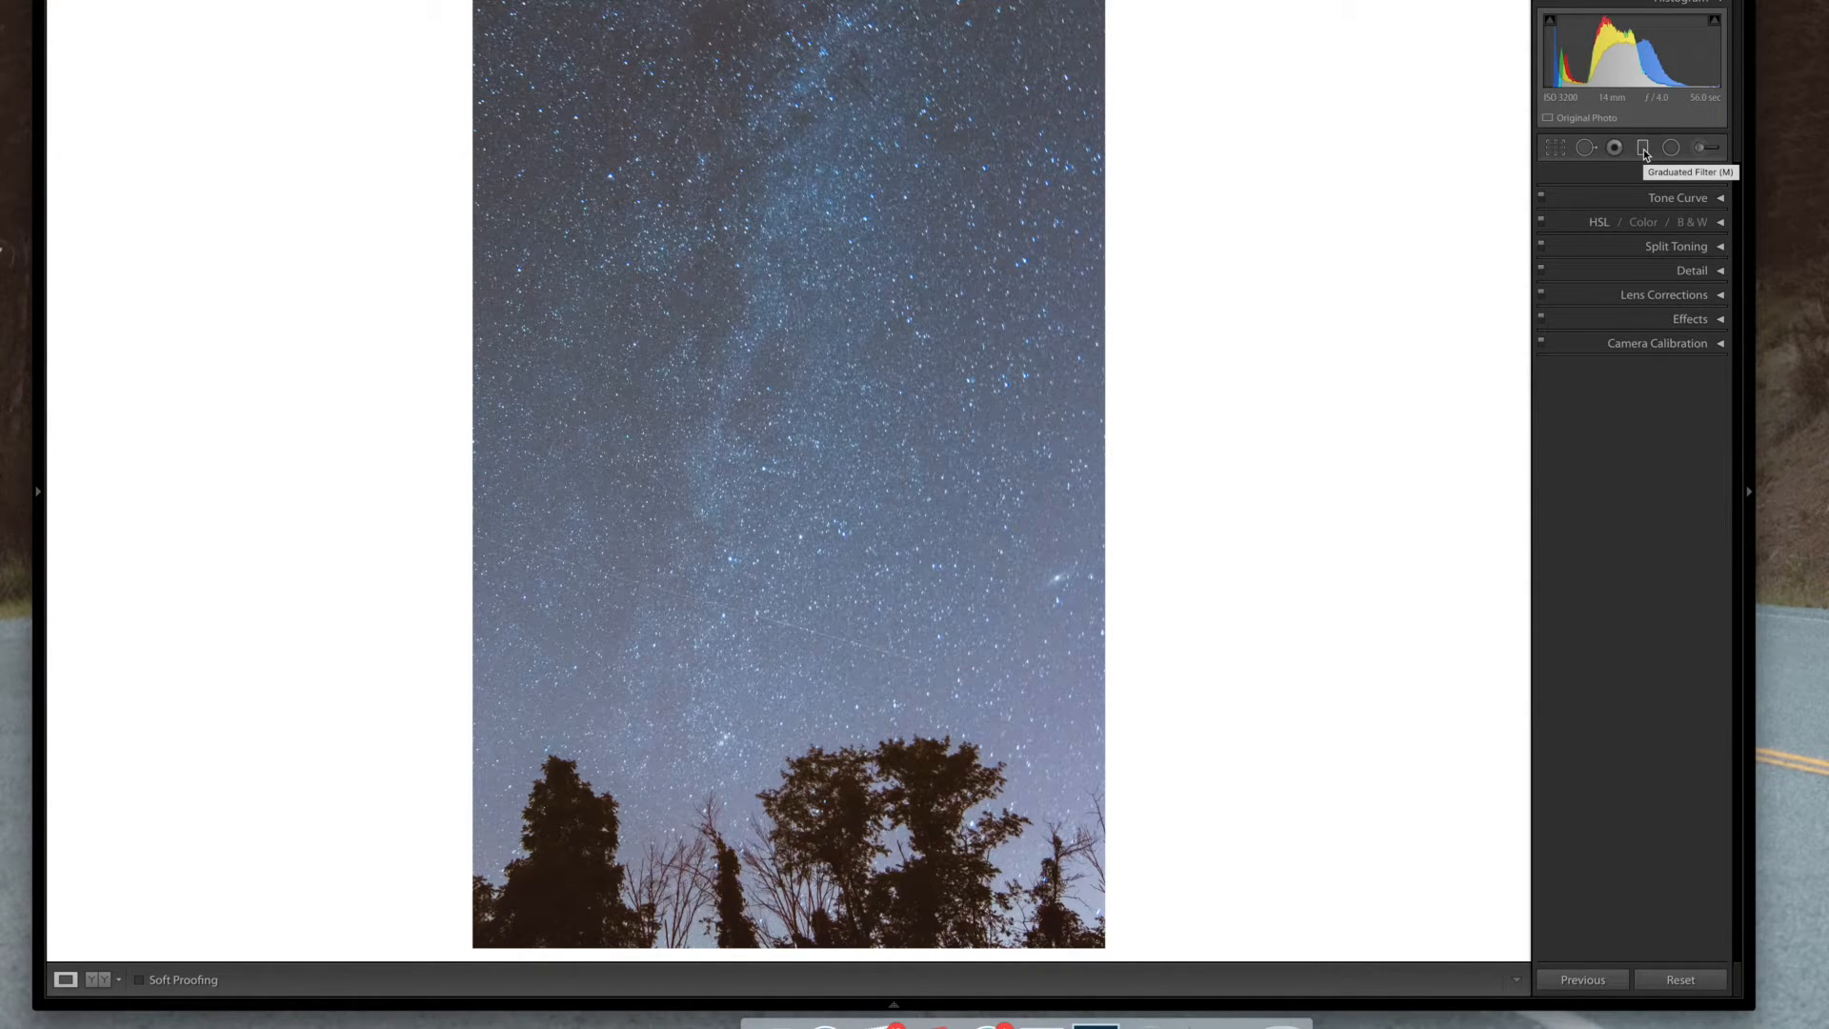
pyautogui.press('\\')
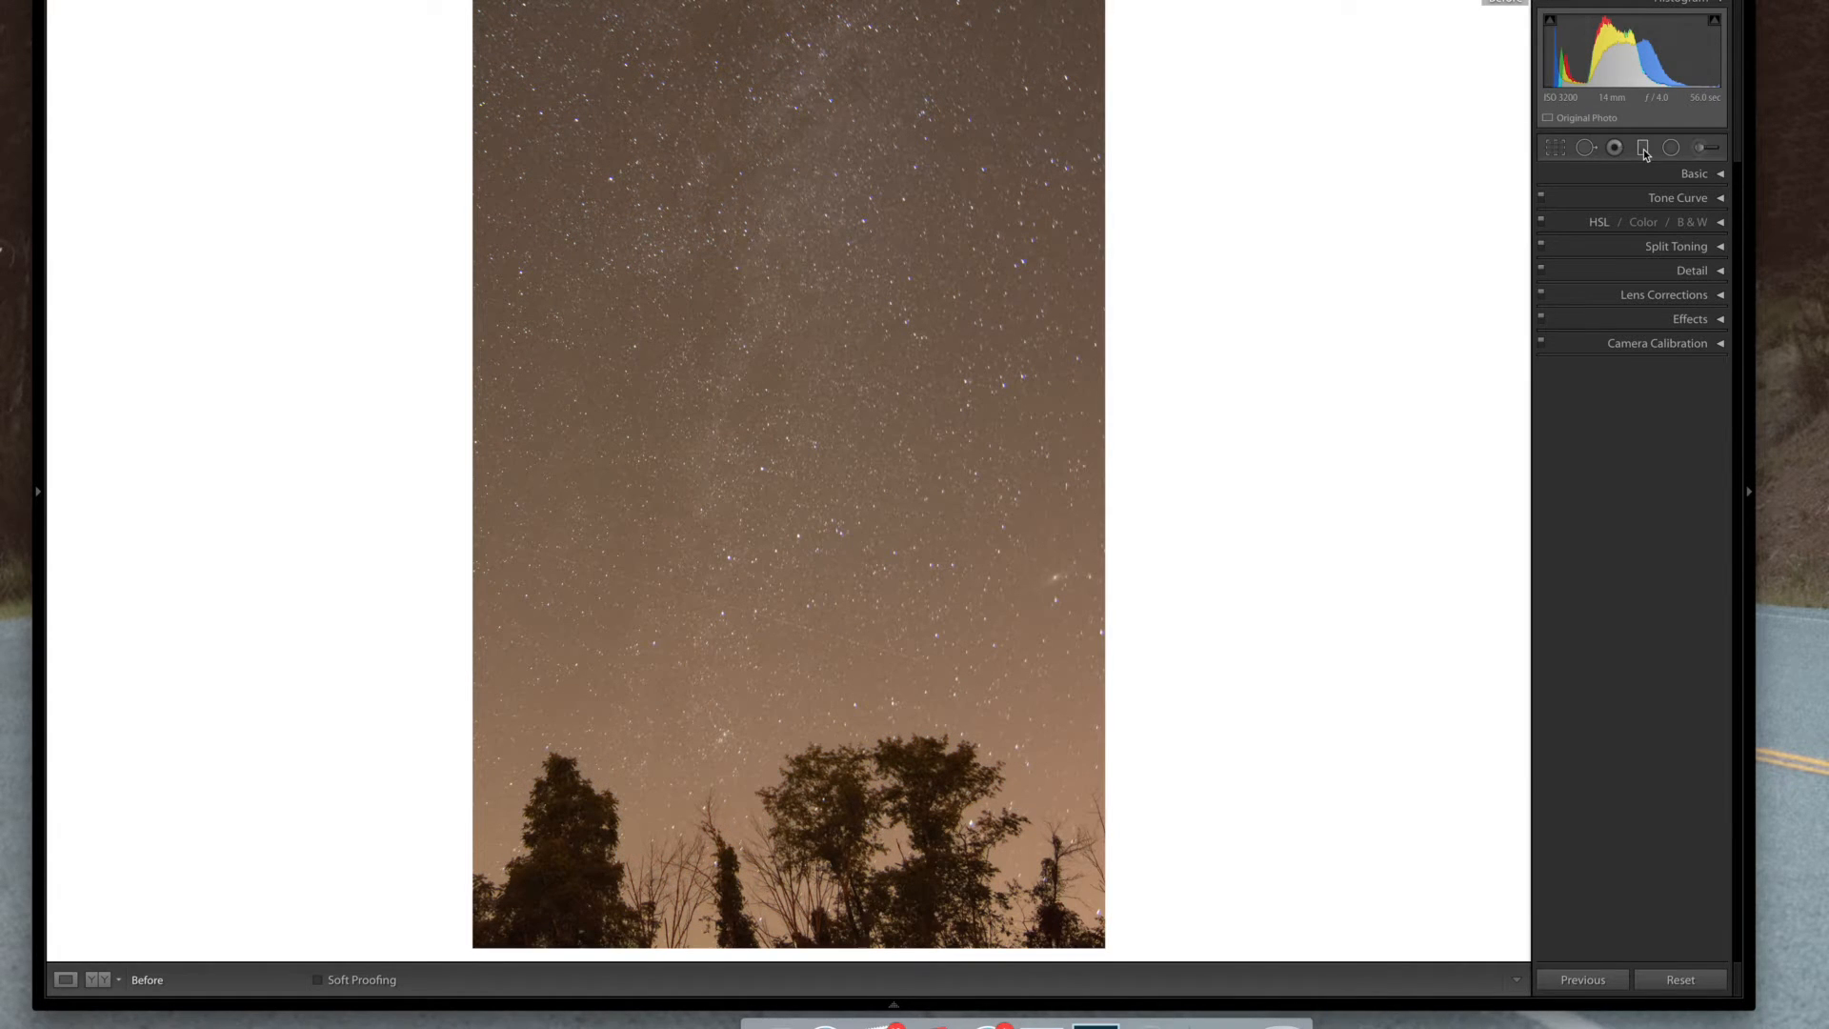
pyautogui.press('\\')
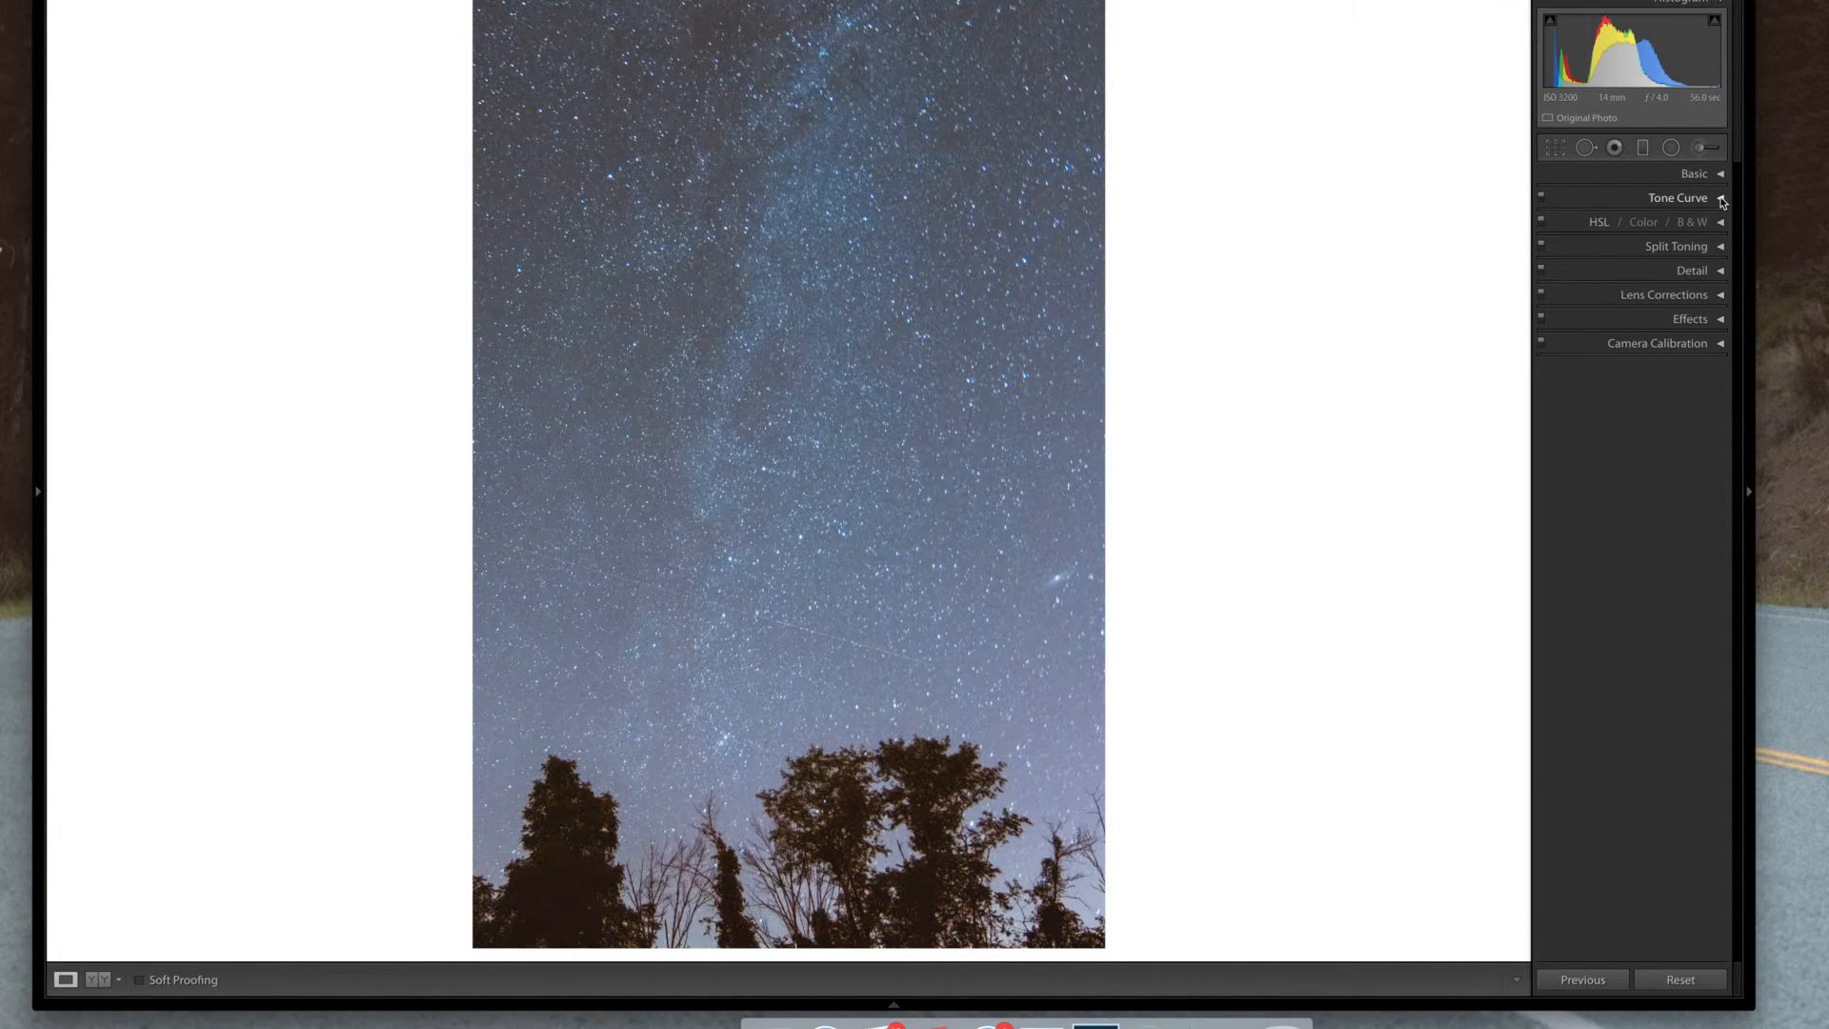
# Raise the tone curve's black point slightly
pyautogui.click(1721, 199)
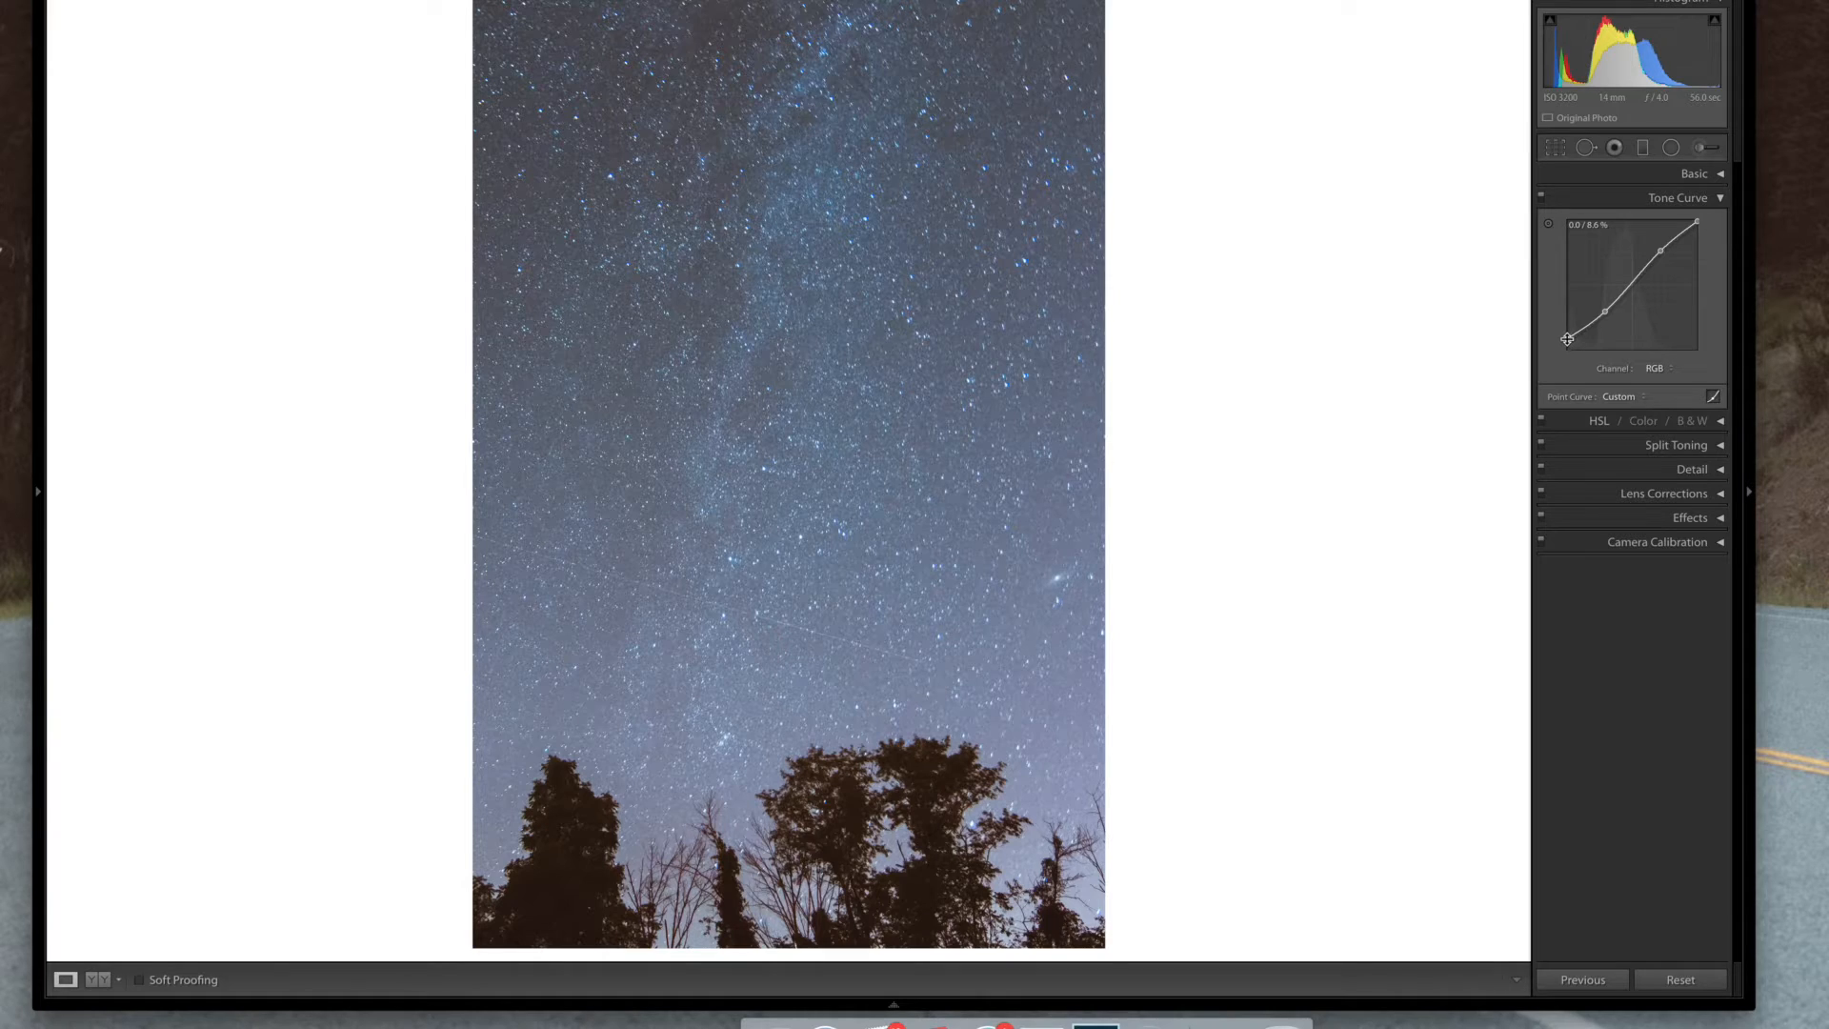
pyautogui.moveTo(1567, 339); pyautogui.dragTo(1566, 333)
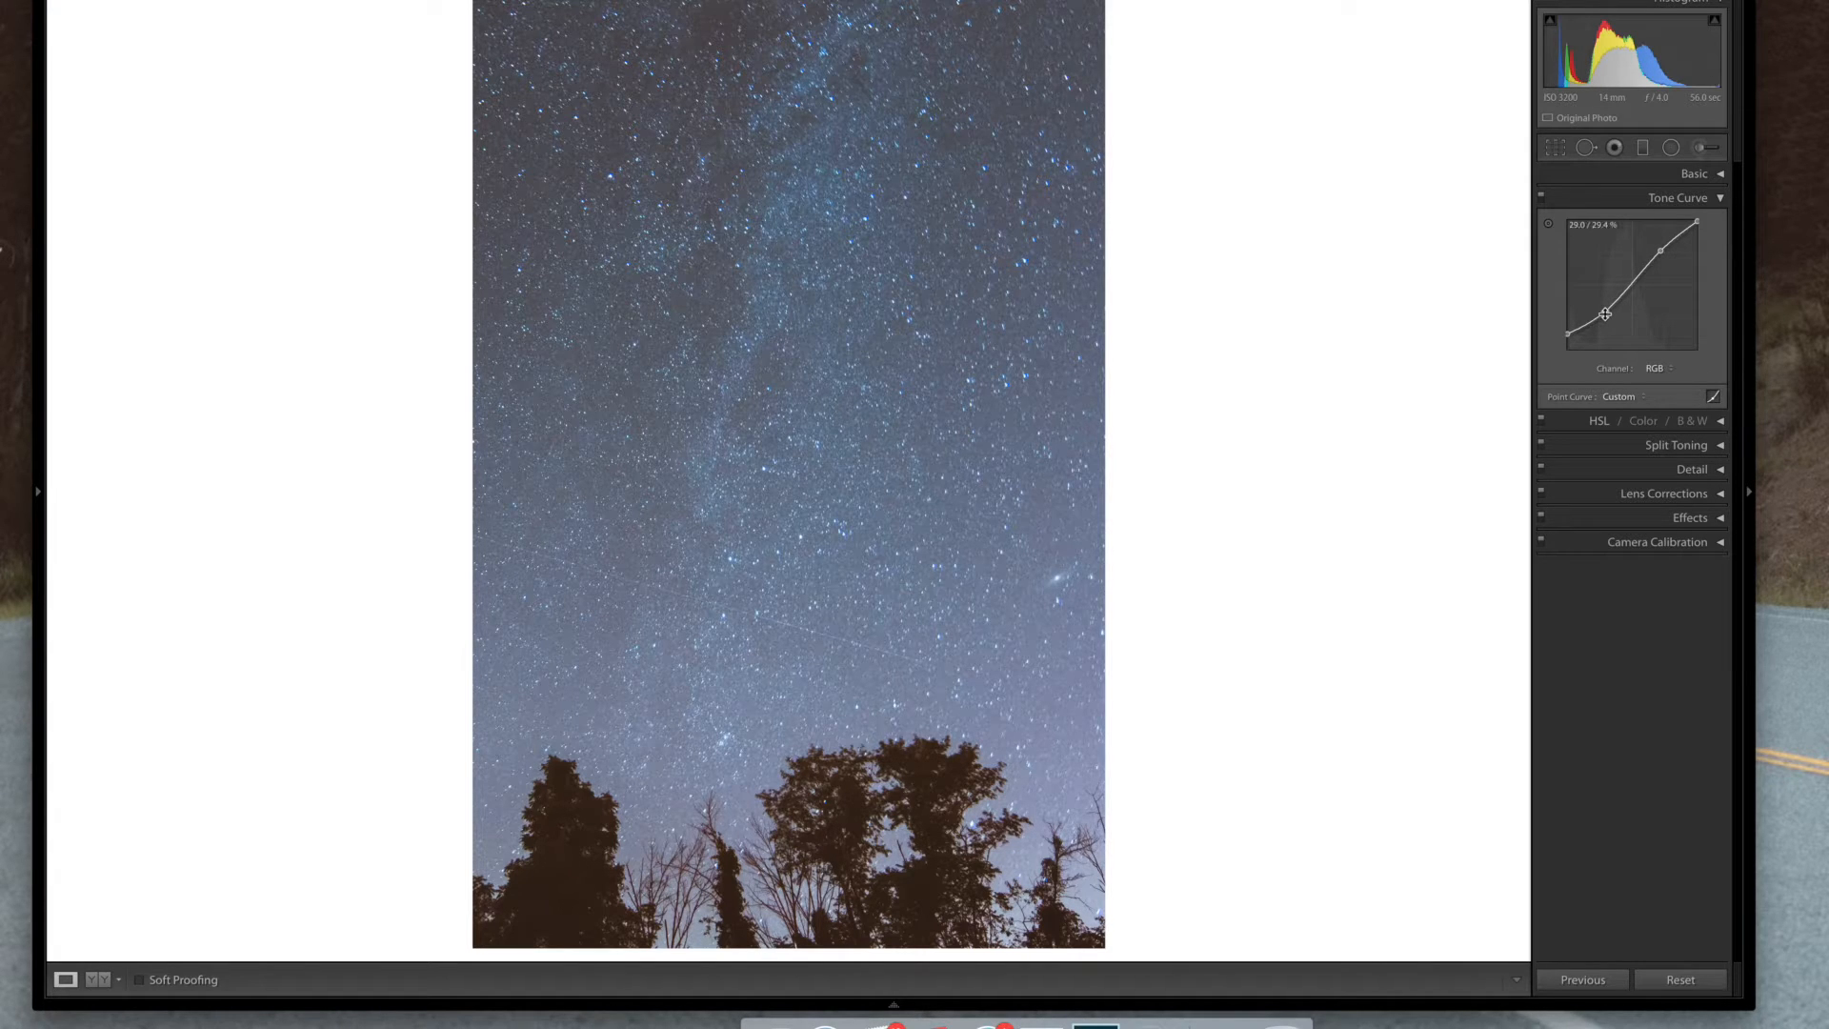
pyautogui.moveTo(1605, 310); pyautogui.dragTo(1605, 311)
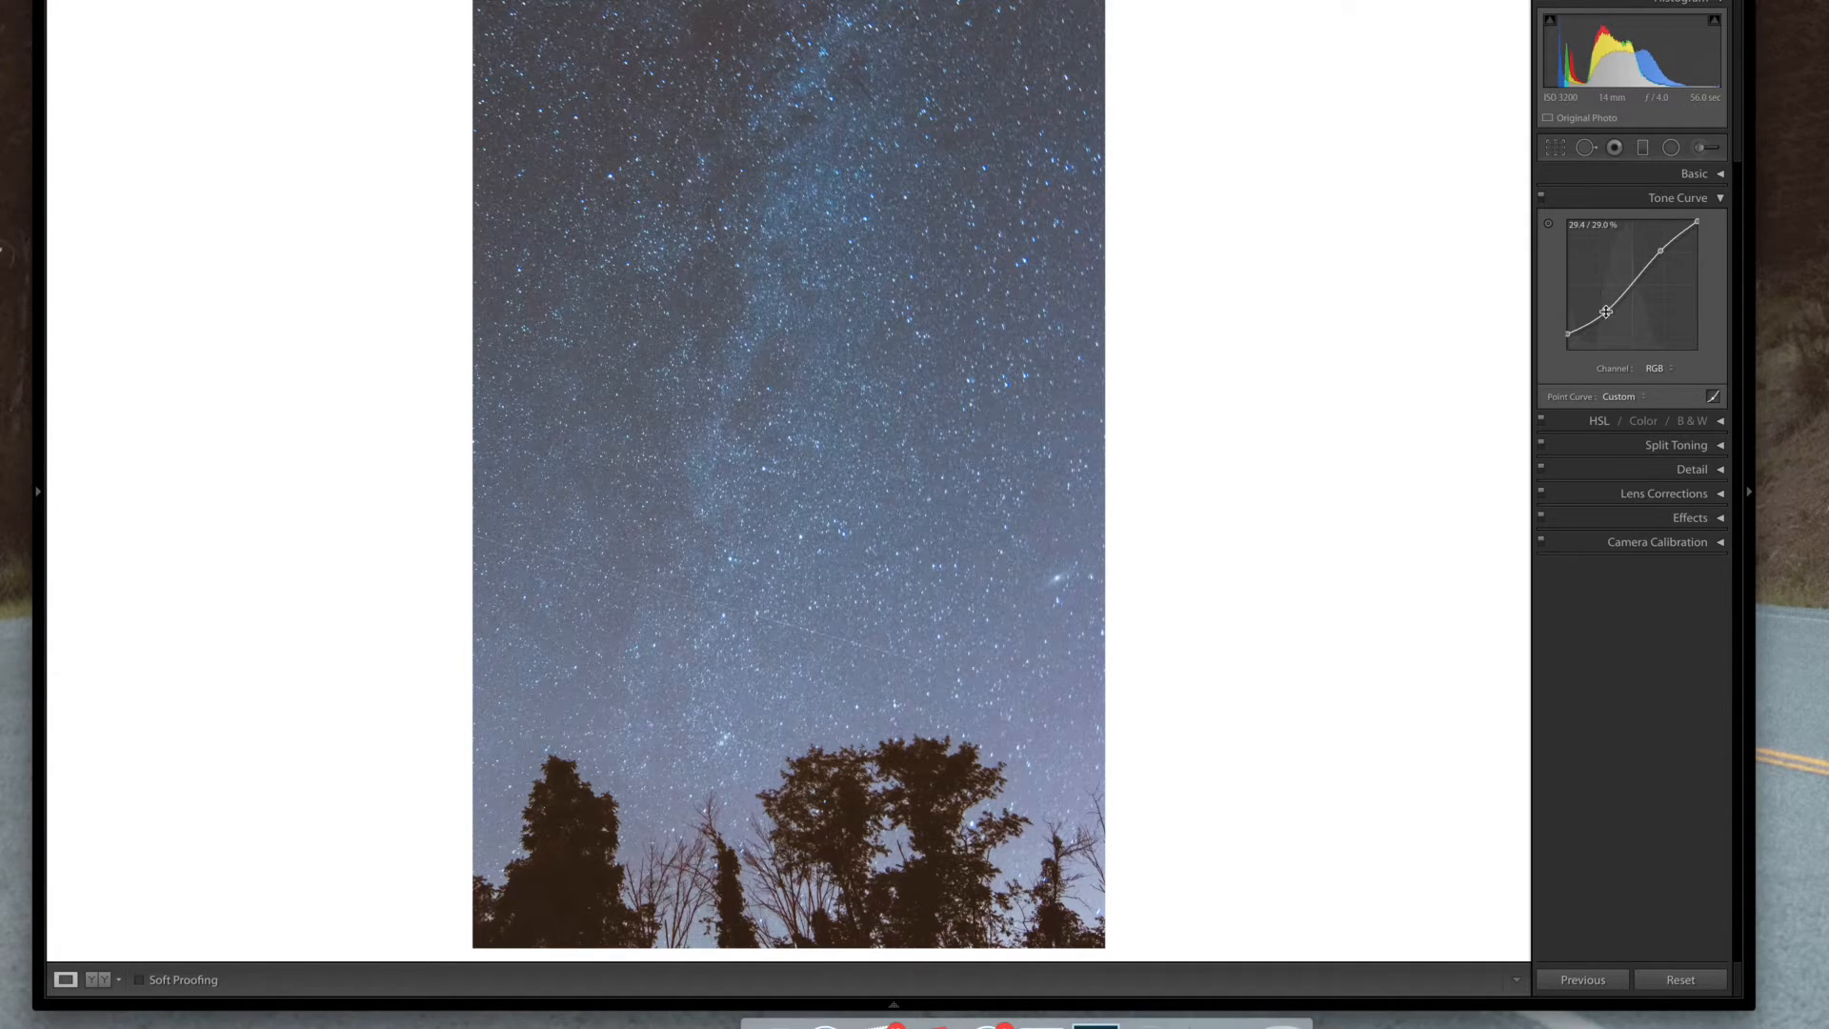
pyautogui.click(1704, 197)
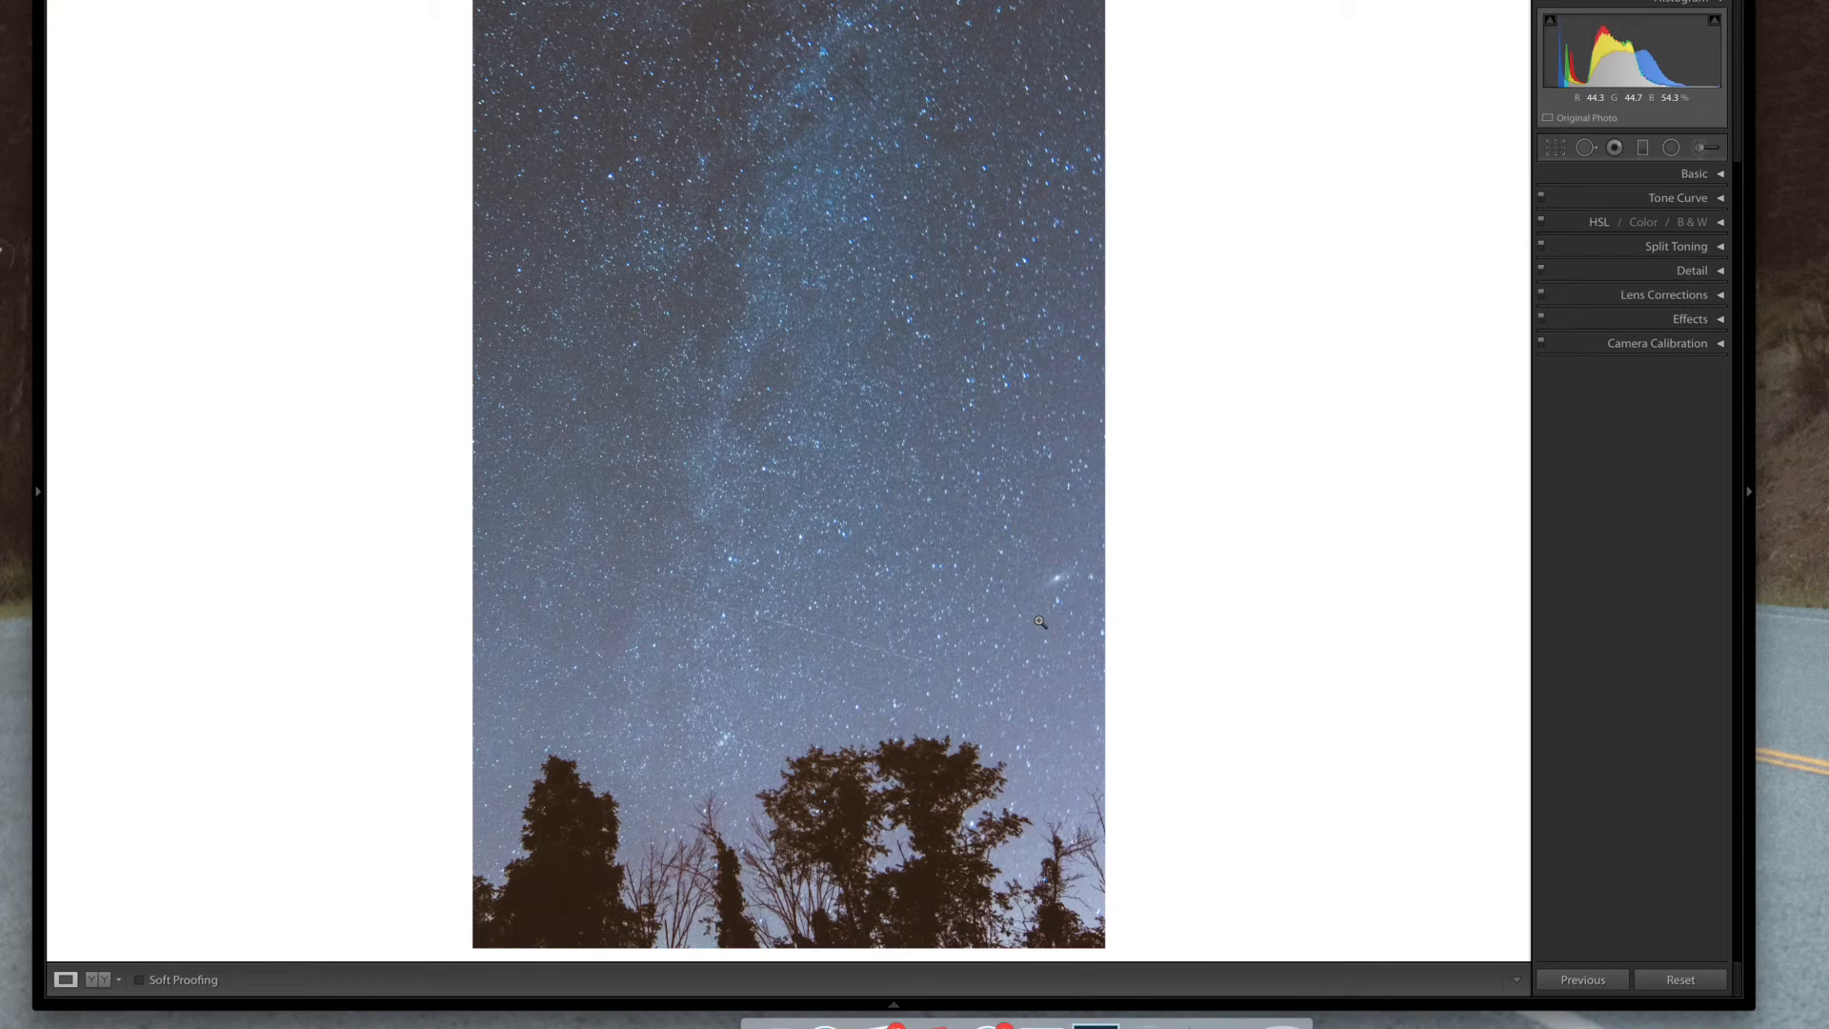
# Compare the before and after views and preview the photo full screen
pyautogui.press('\\')
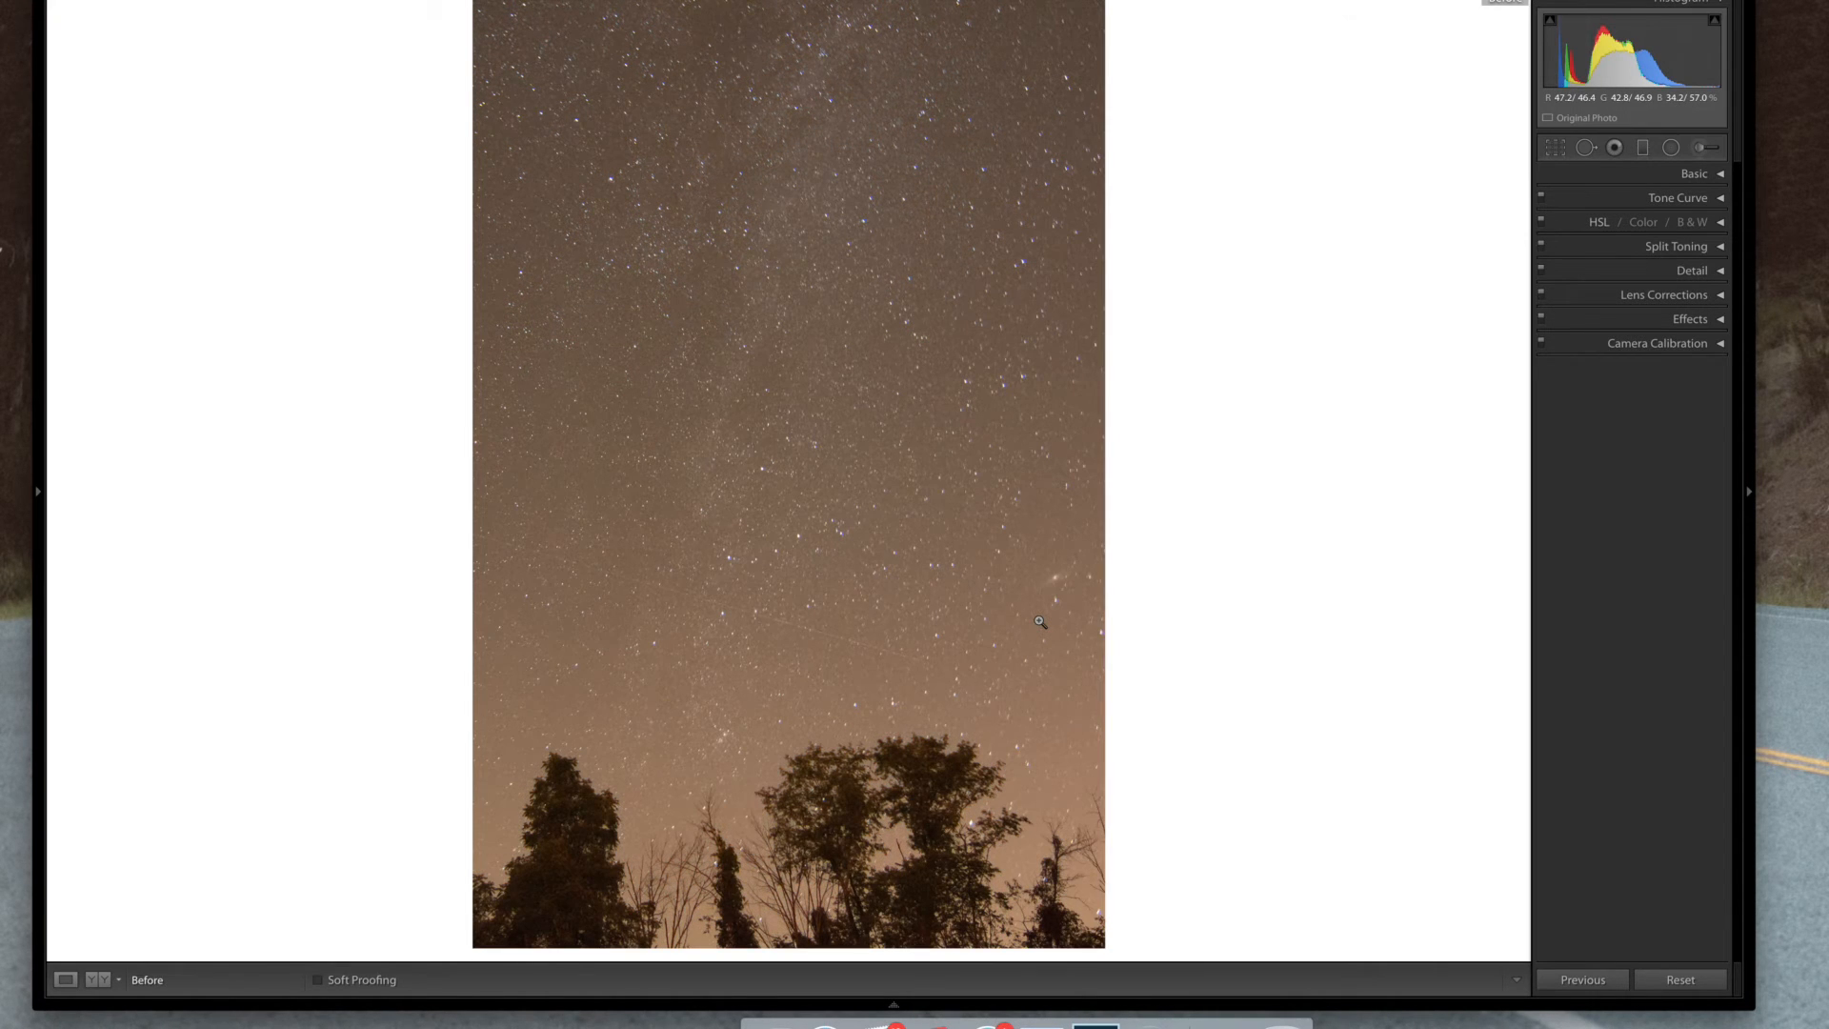
pyautogui.press('\\')
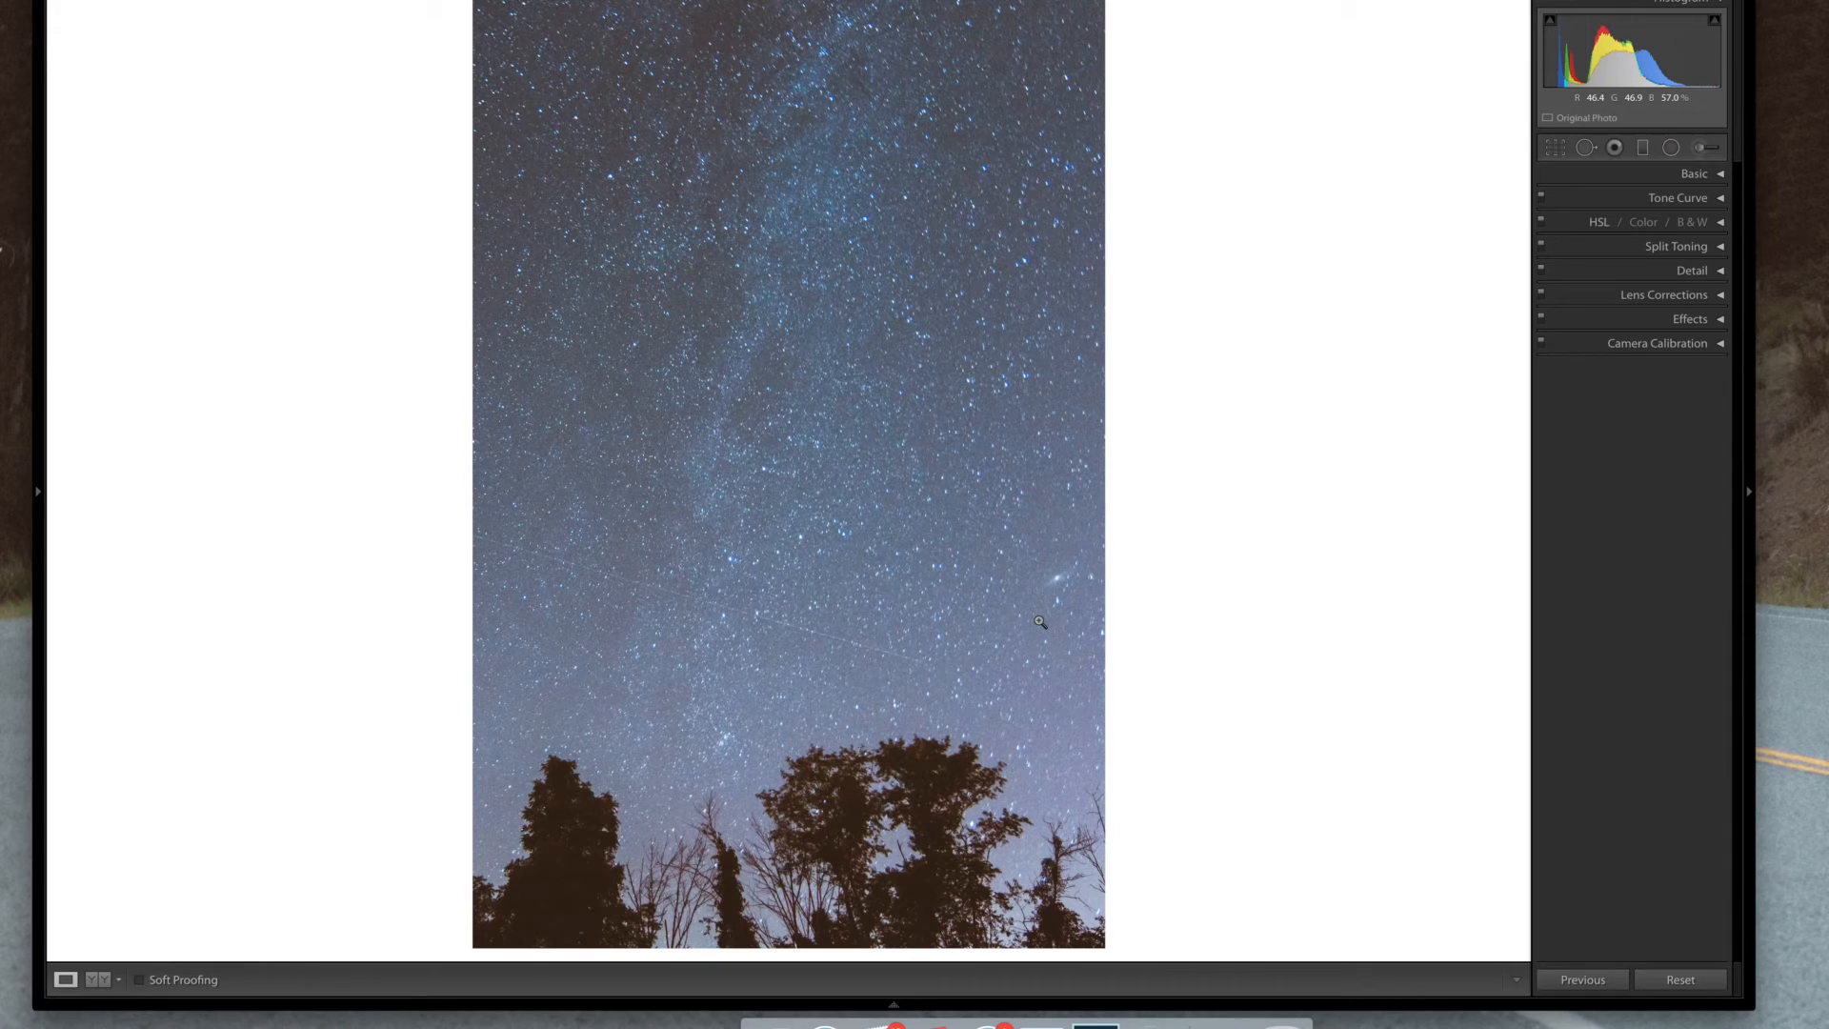
pyautogui.press('f')
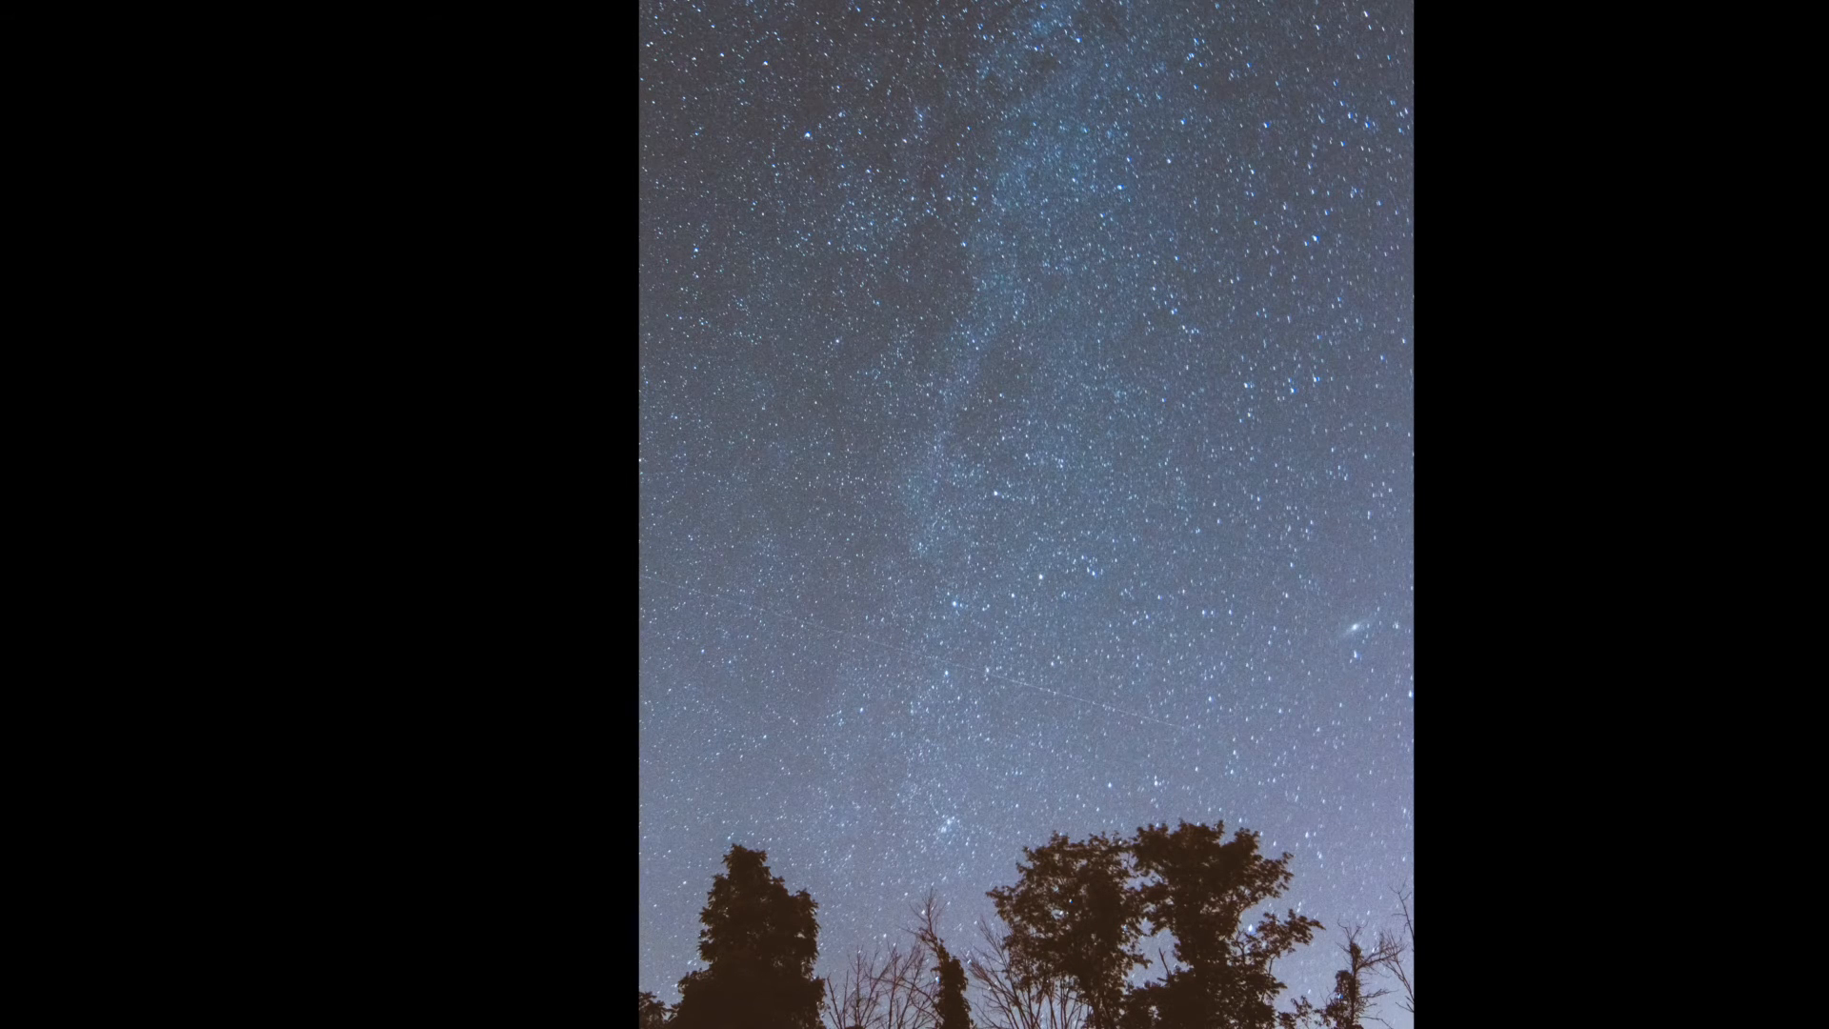
pyautogui.press('f')
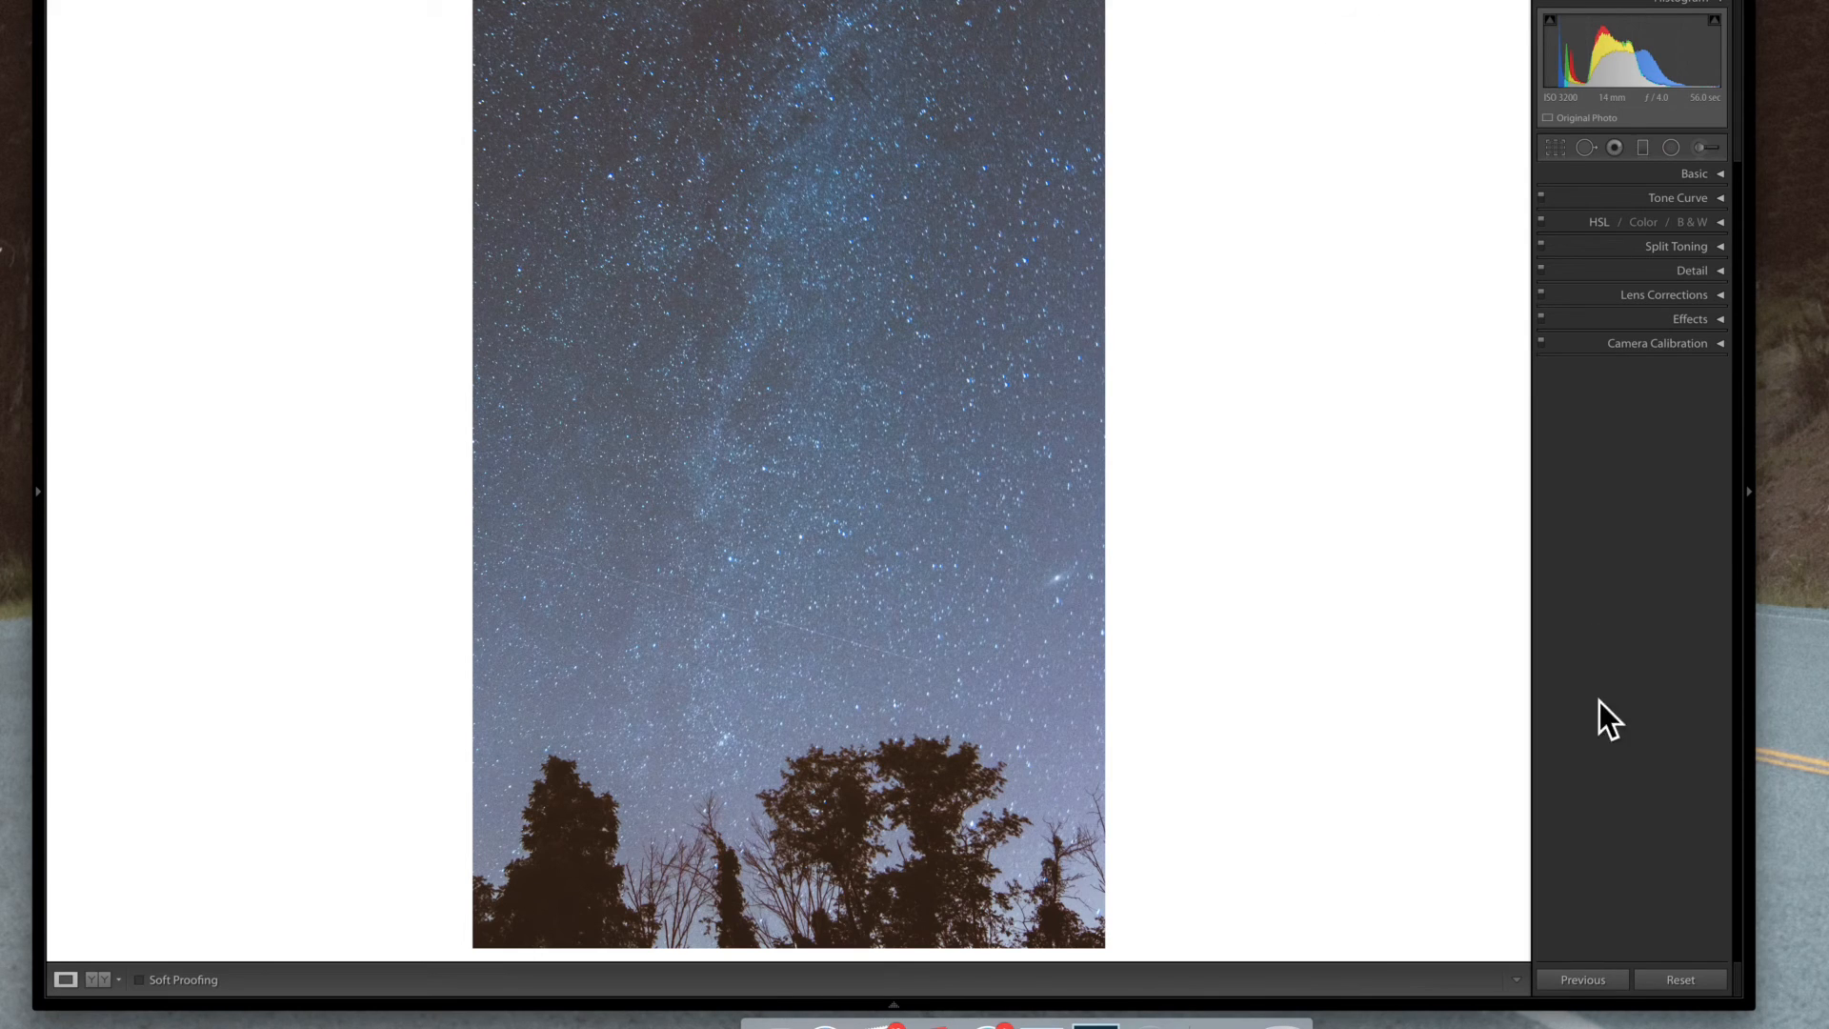
pyautogui.click(40, 491)
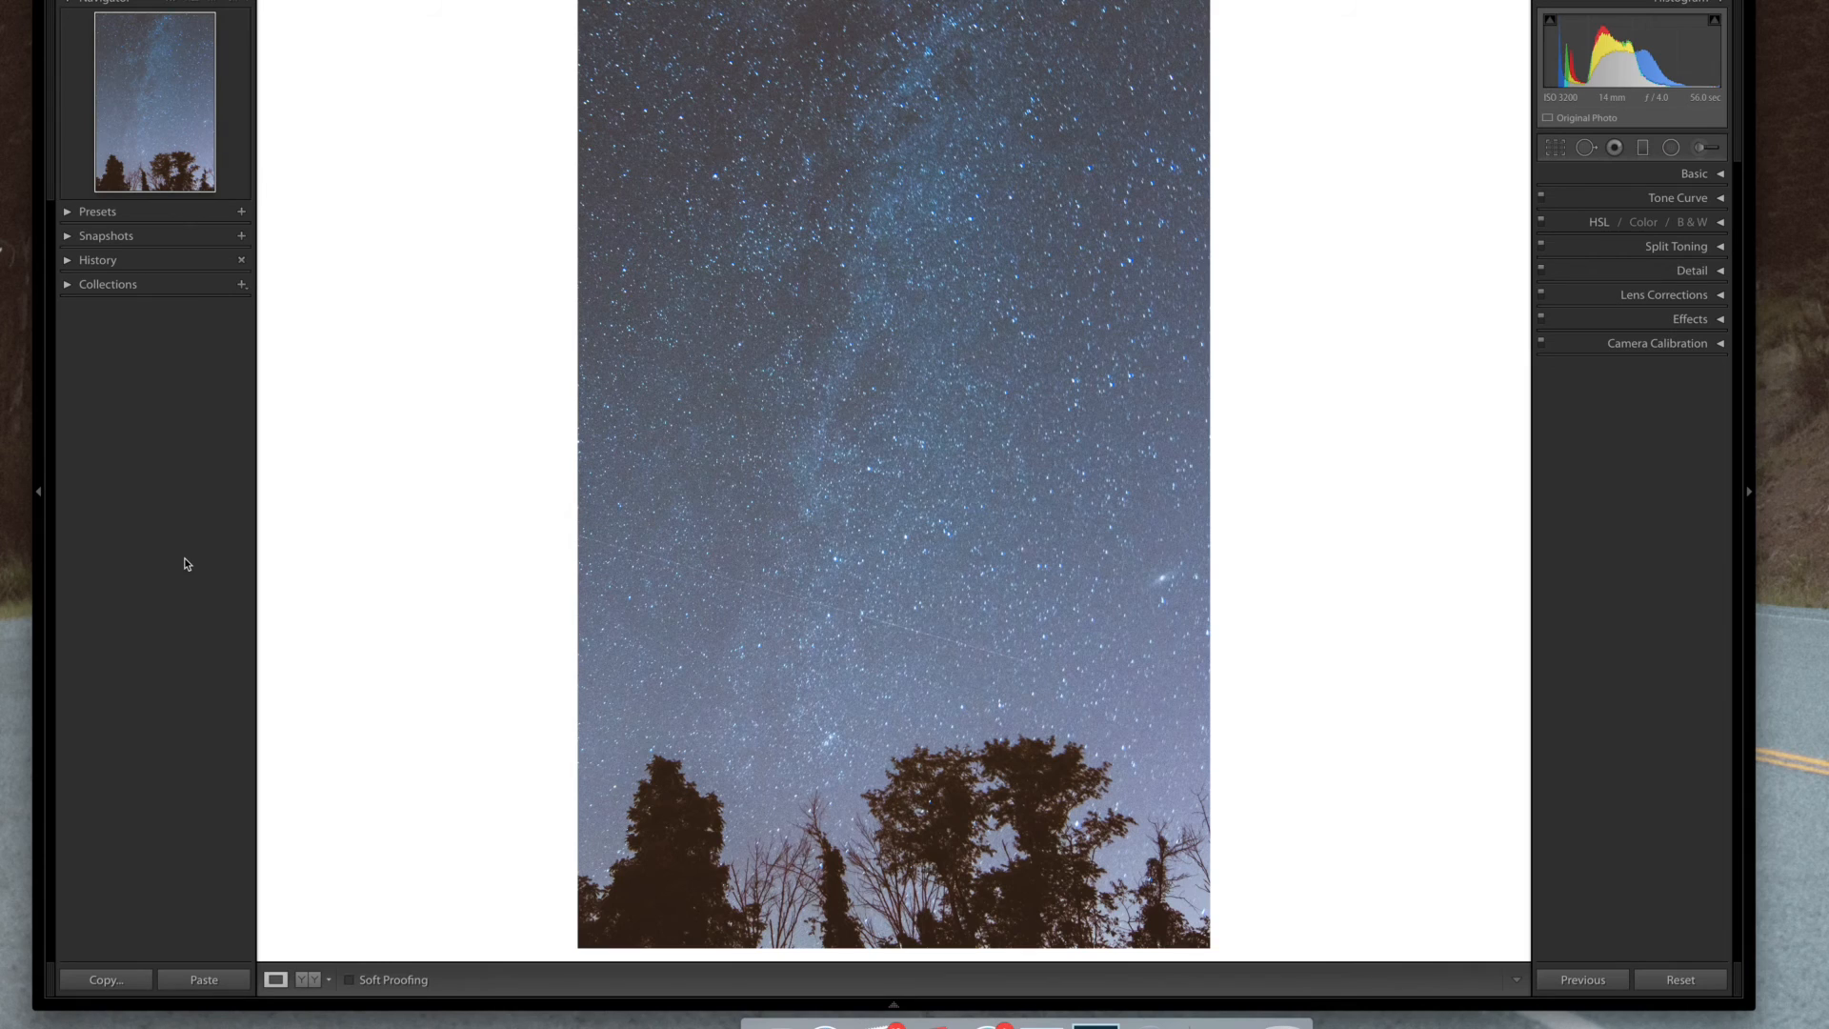
pyautogui.click(68, 213)
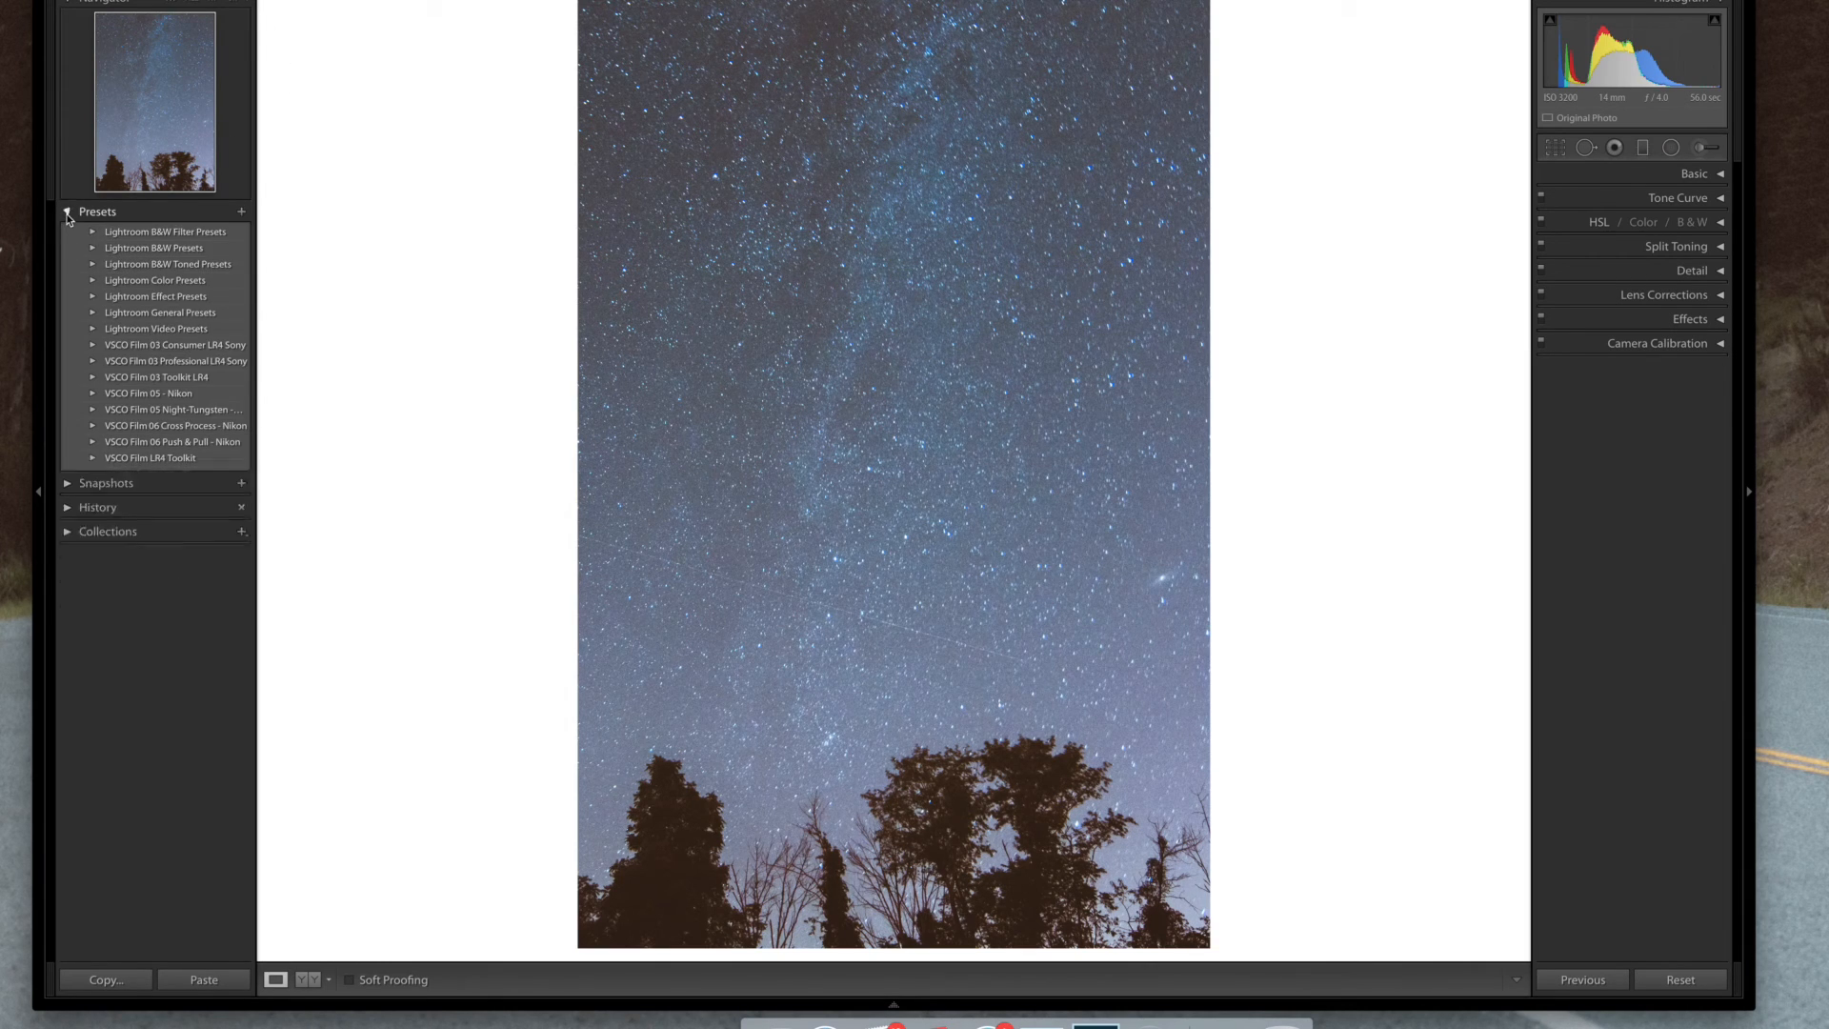
pyautogui.click(242, 213)
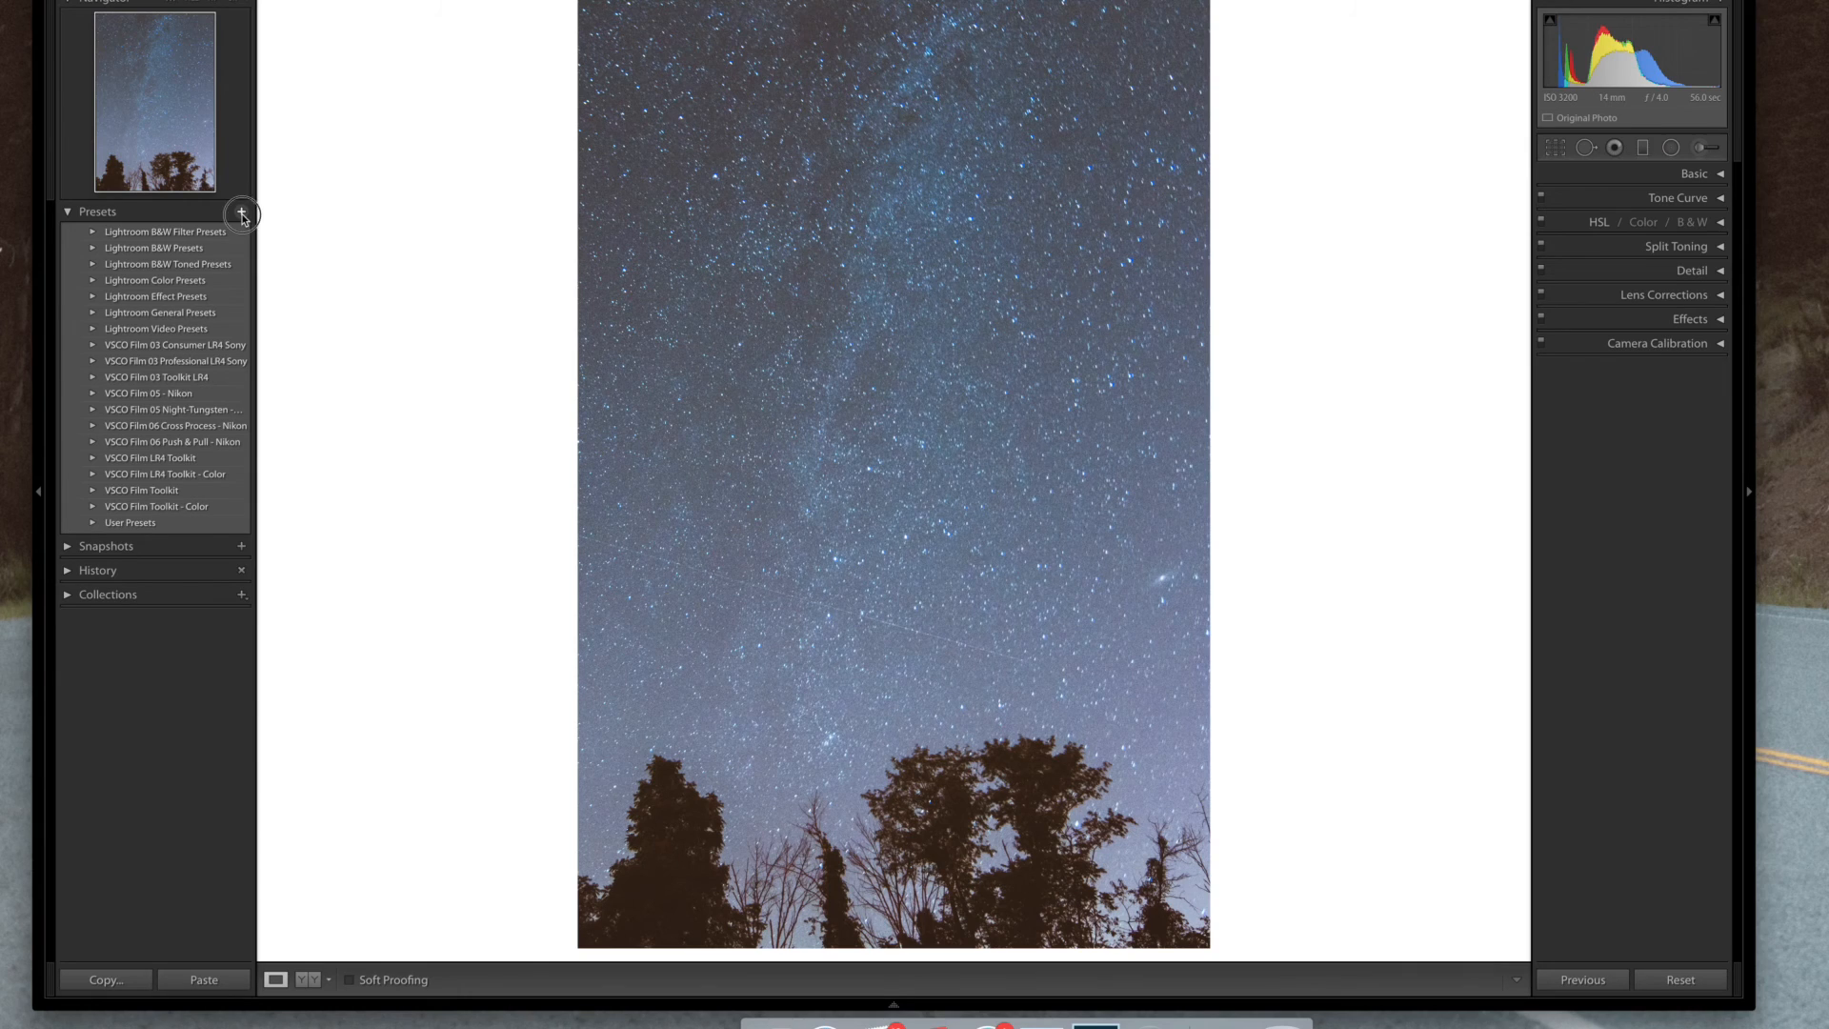
pyautogui.write('tghththth')
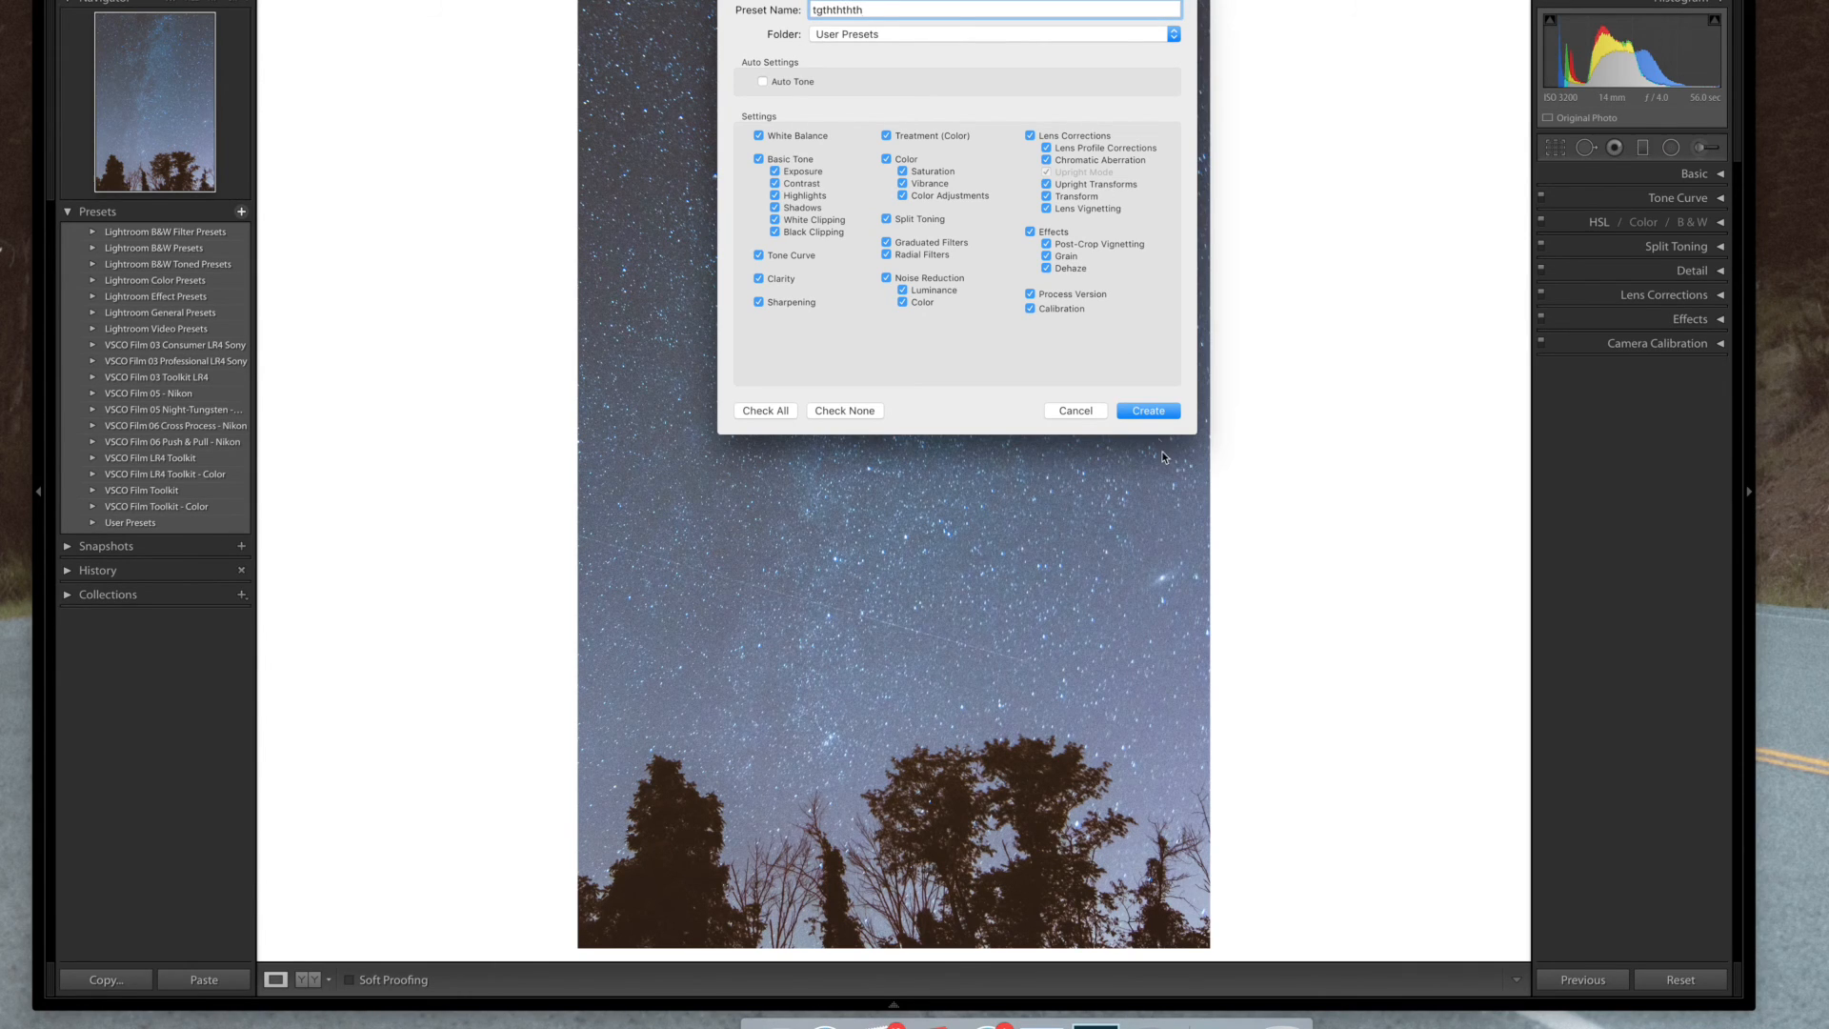
pyautogui.click(1076, 411)
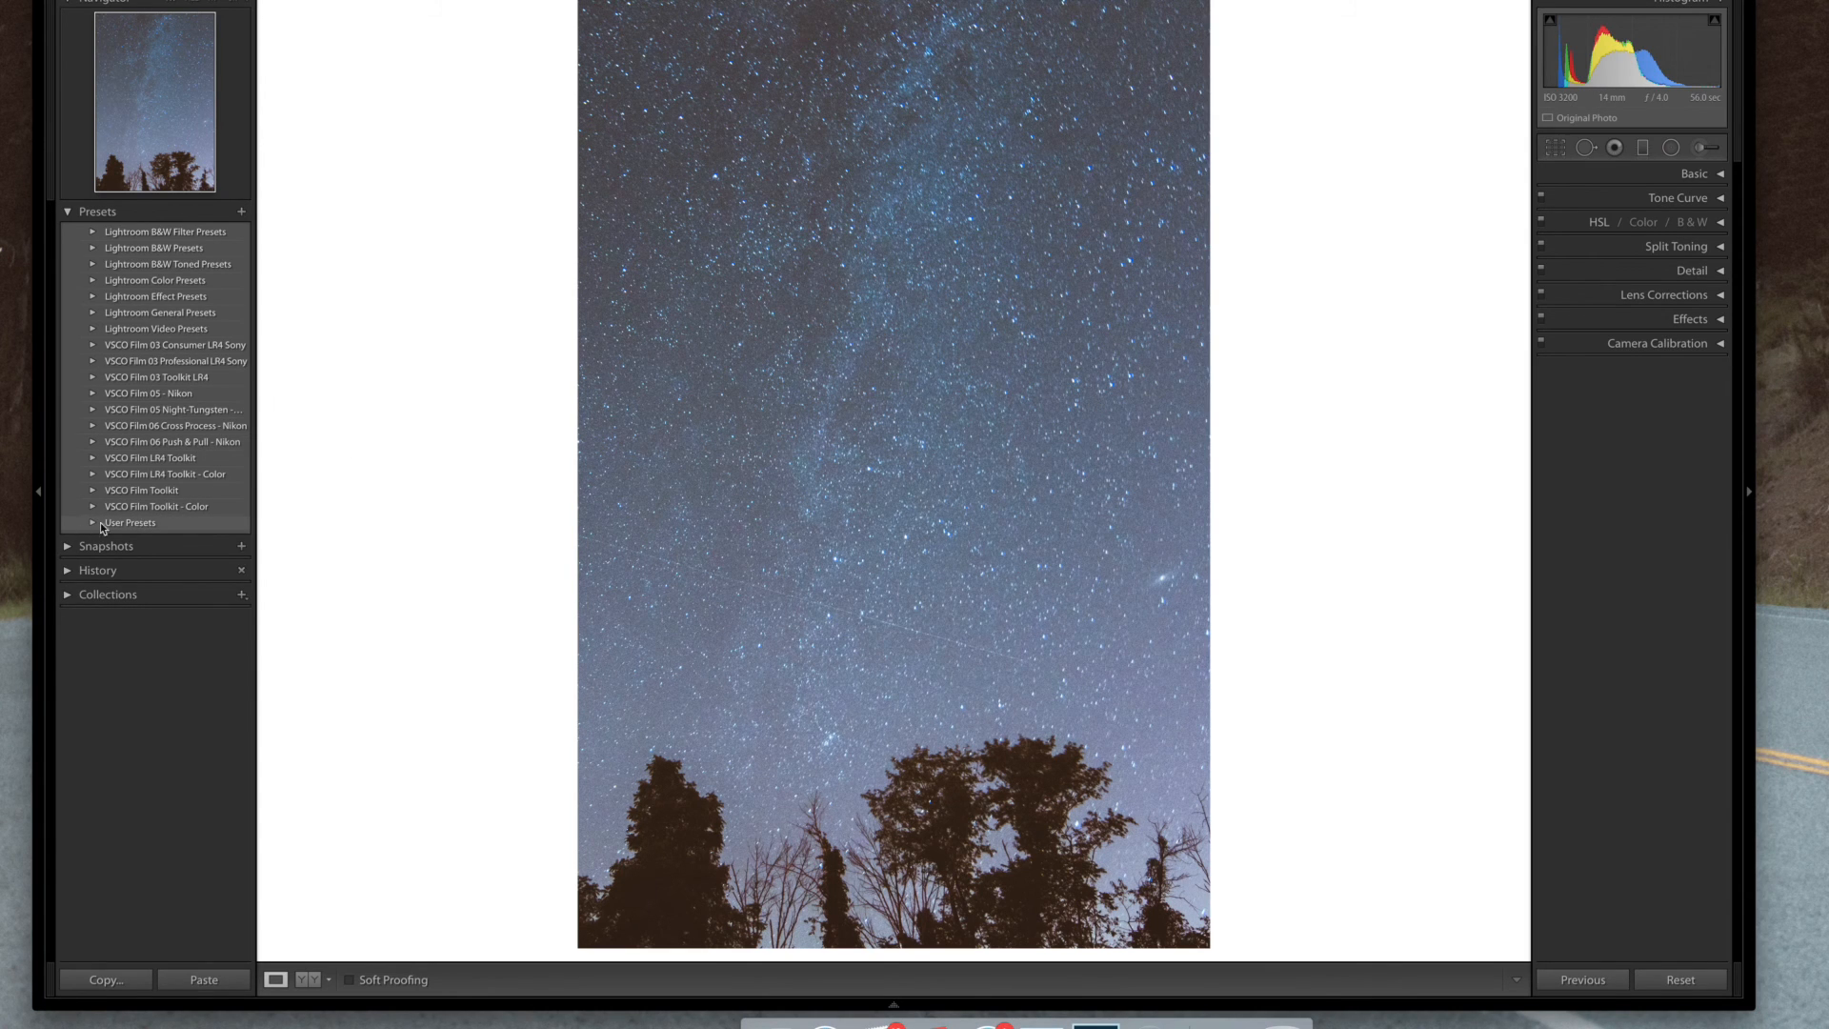
pyautogui.click(39, 492)
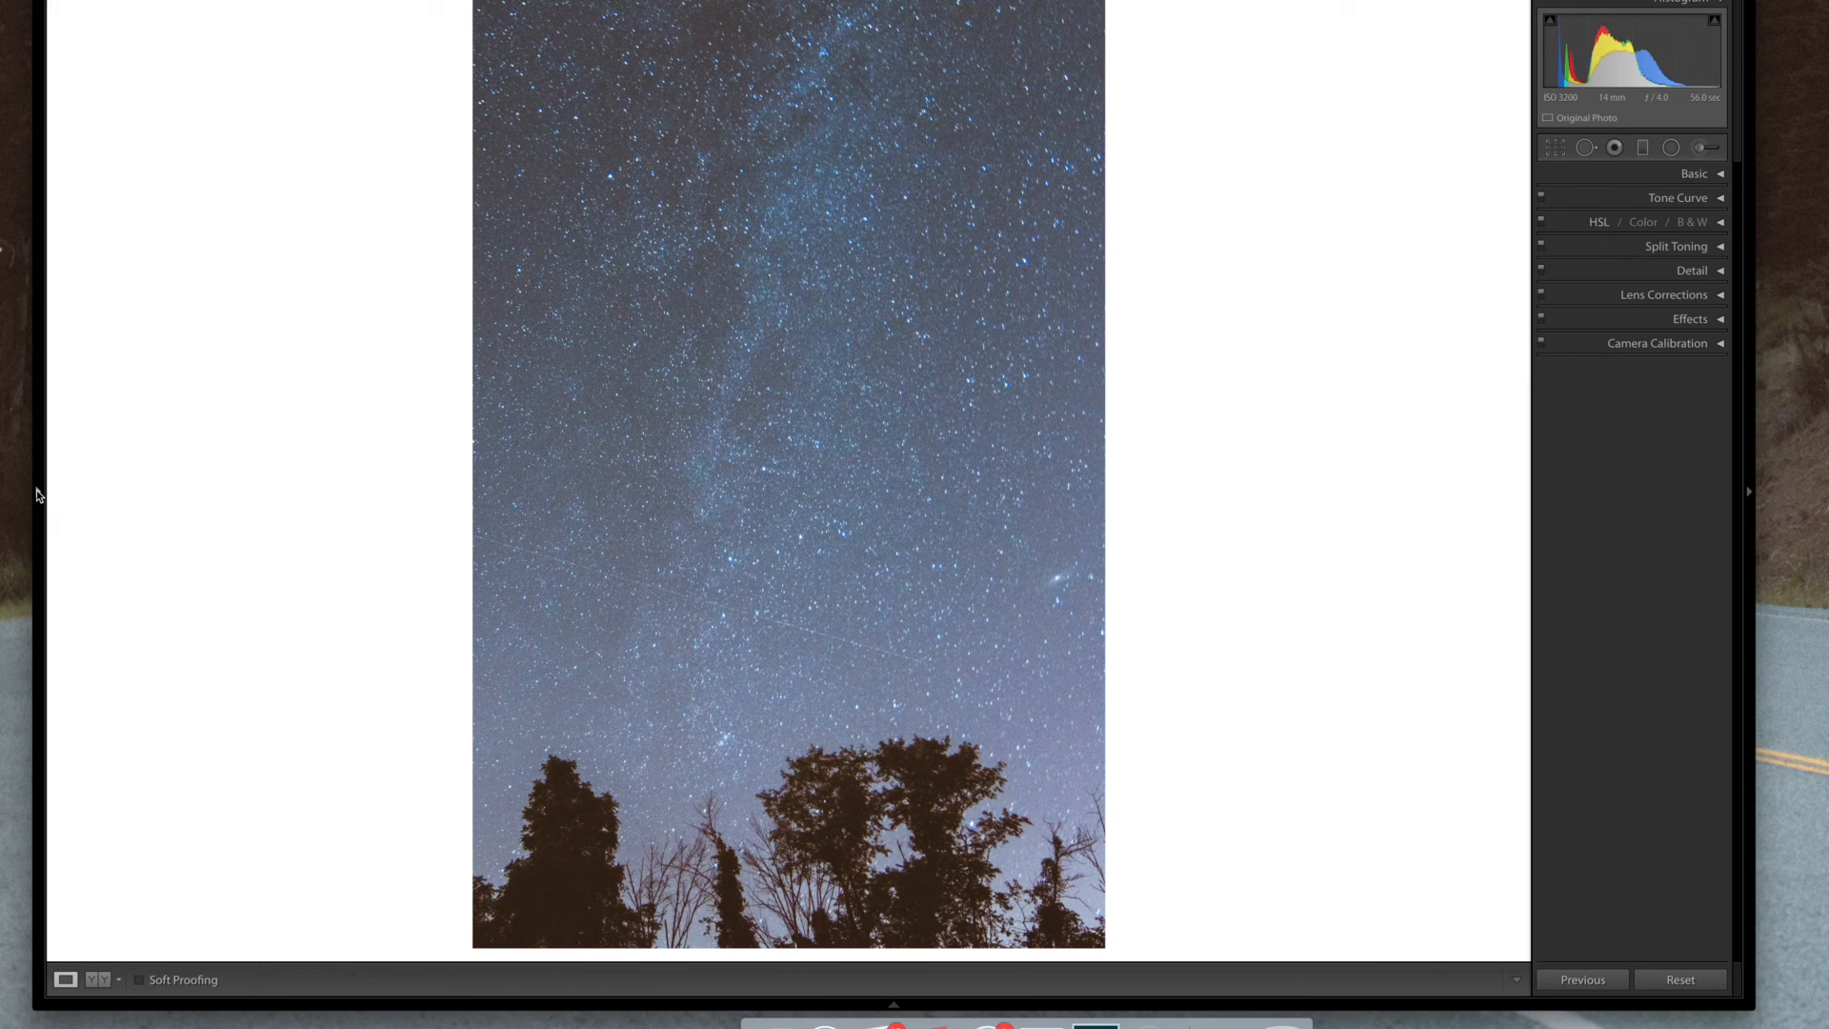